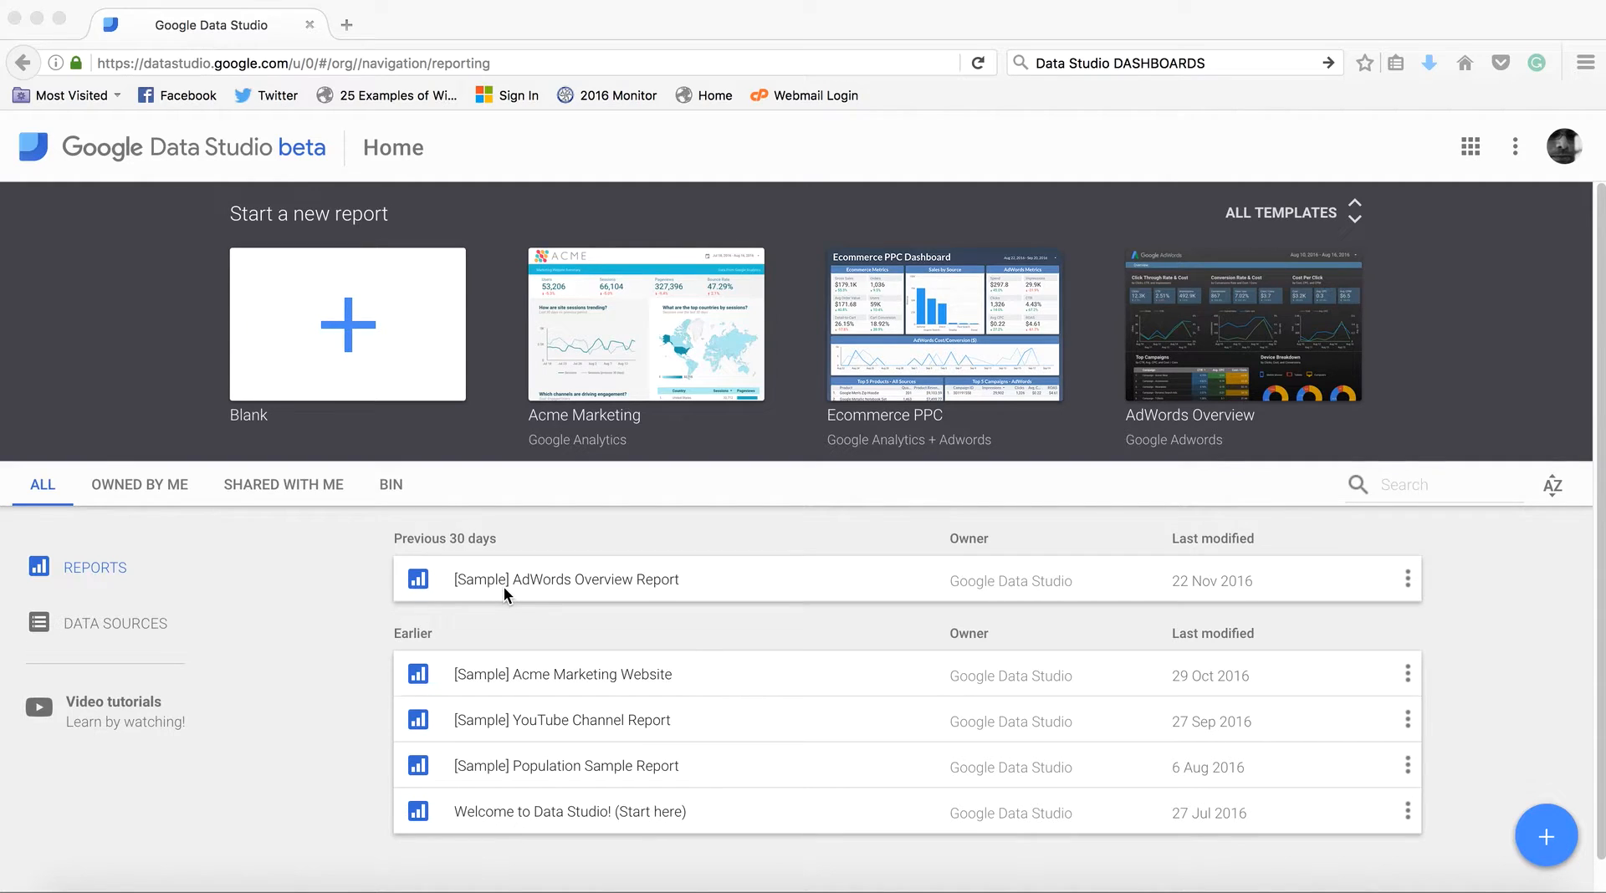
# Create a new data source with the YouTube Analytics connector, connected to the owner's account.
pyautogui.click(85, 628)
pyautogui.click(86, 629)
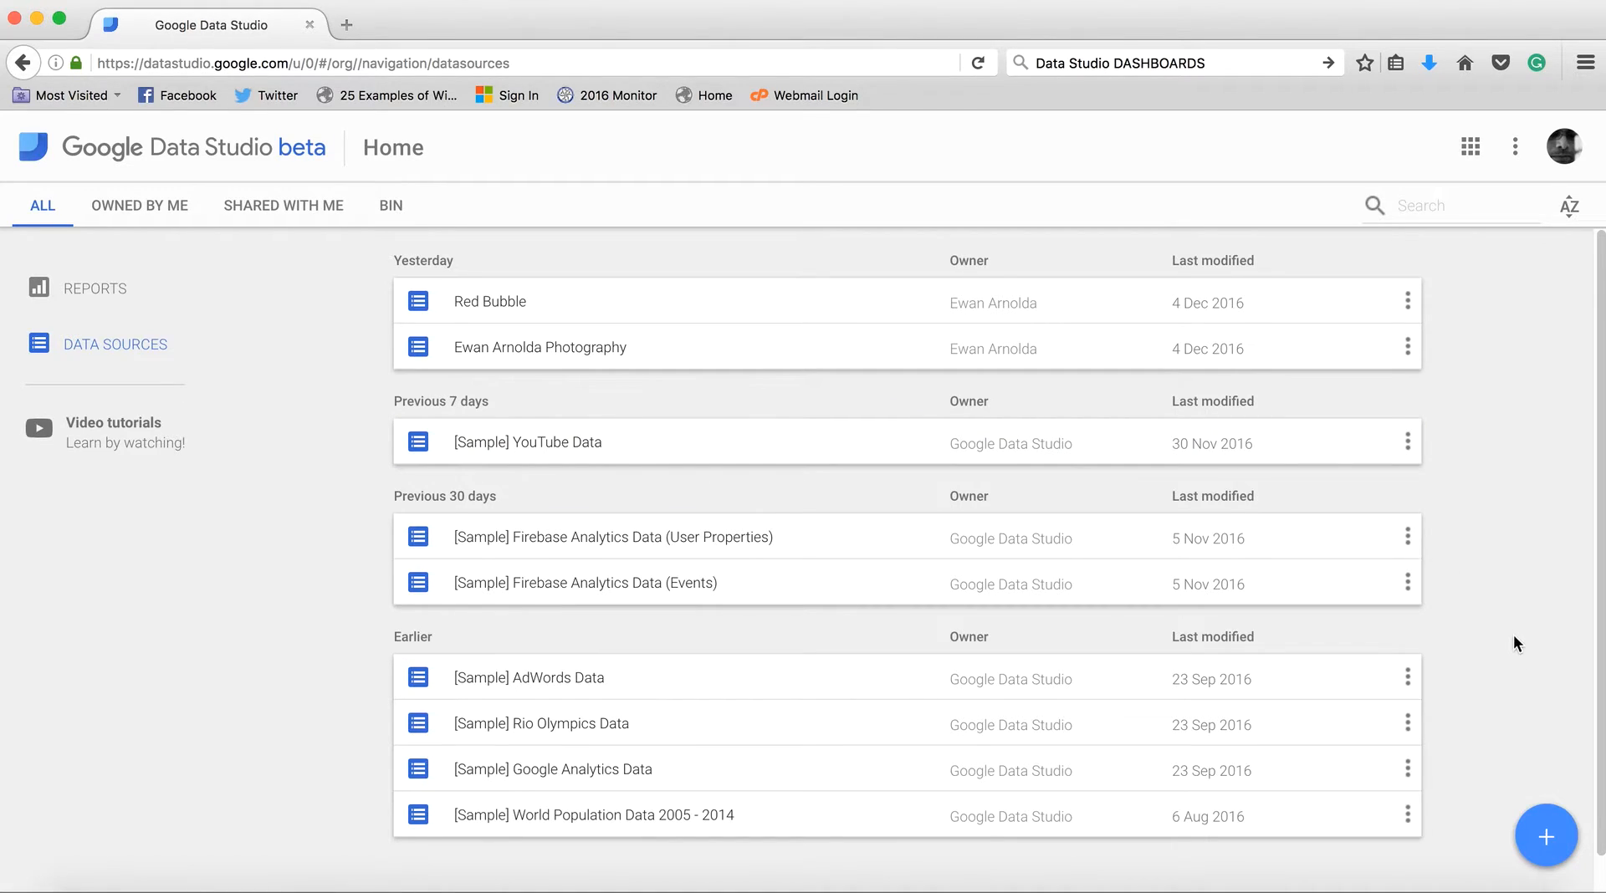
pyautogui.click(1549, 842)
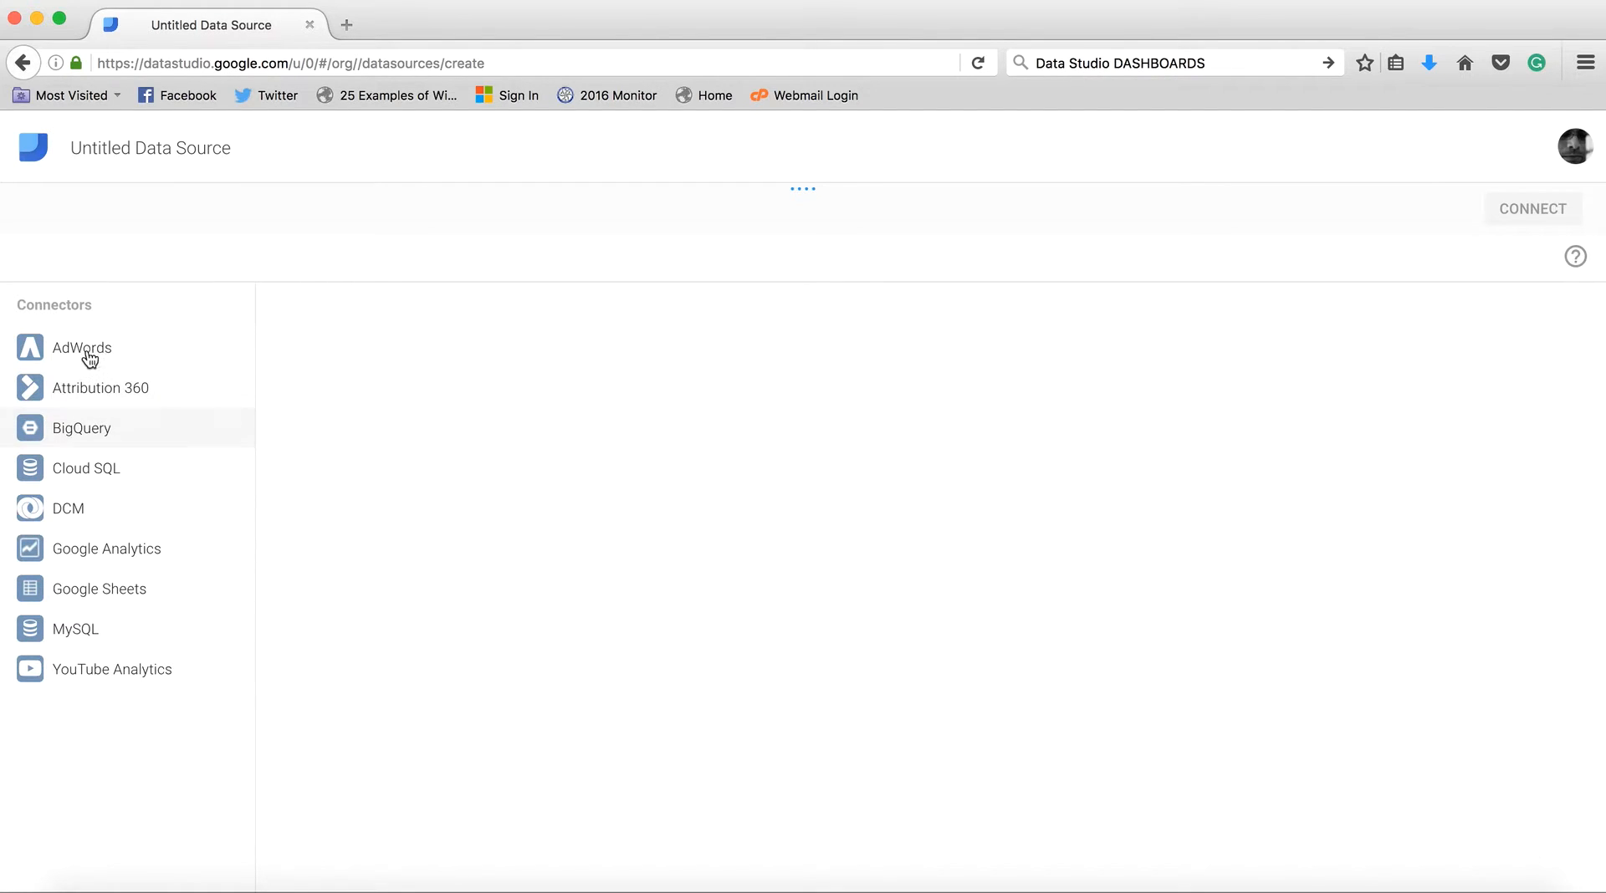
pyautogui.click(118, 674)
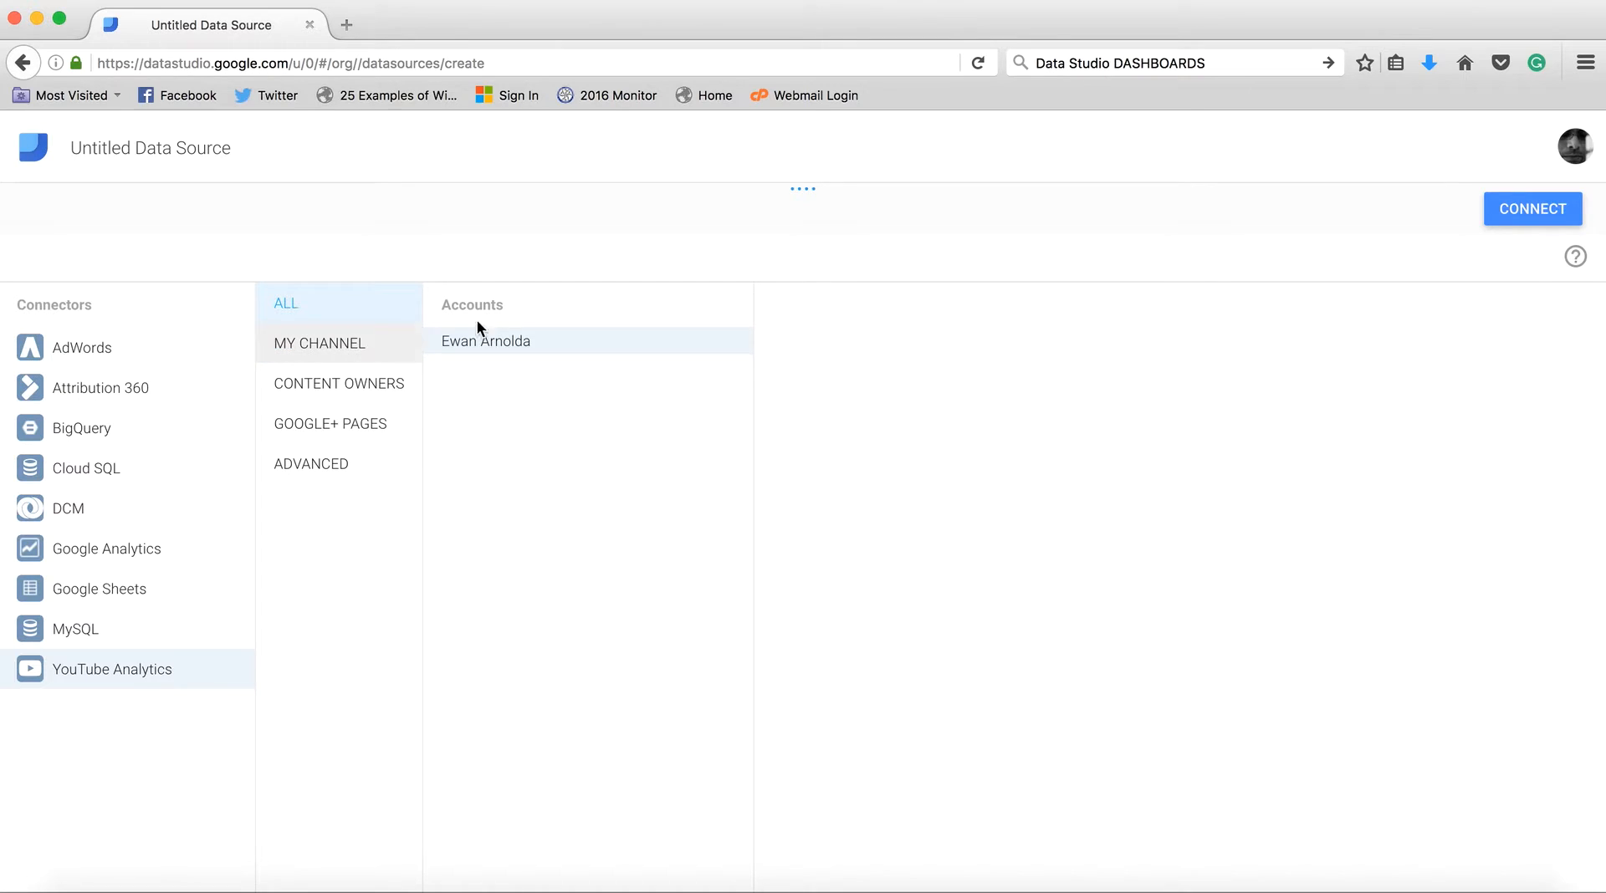
pyautogui.click(482, 351)
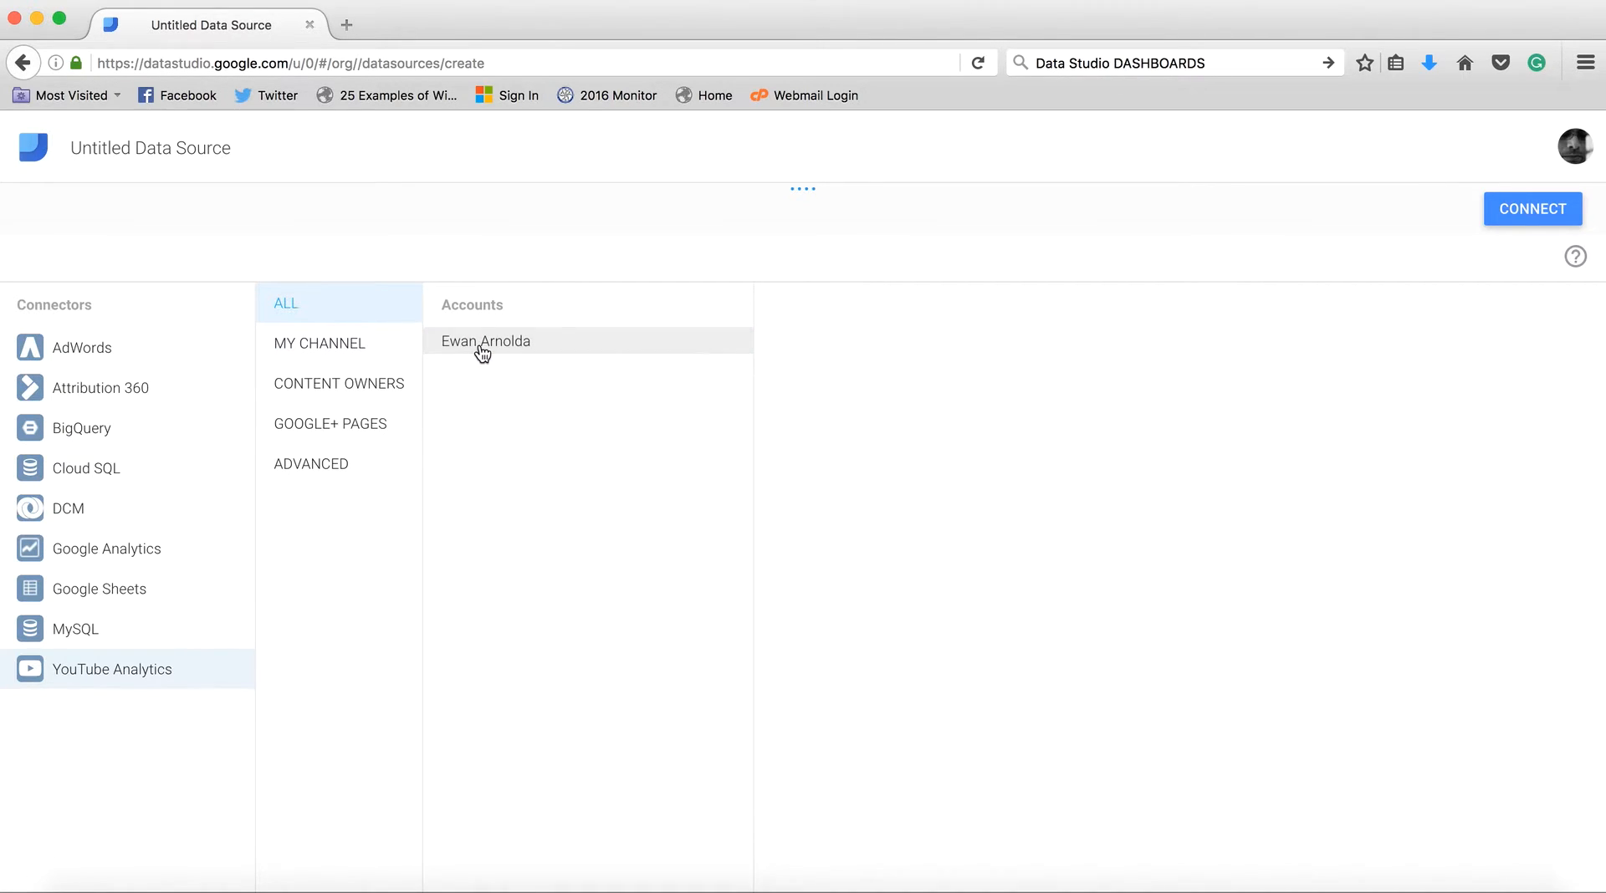
pyautogui.click(1535, 214)
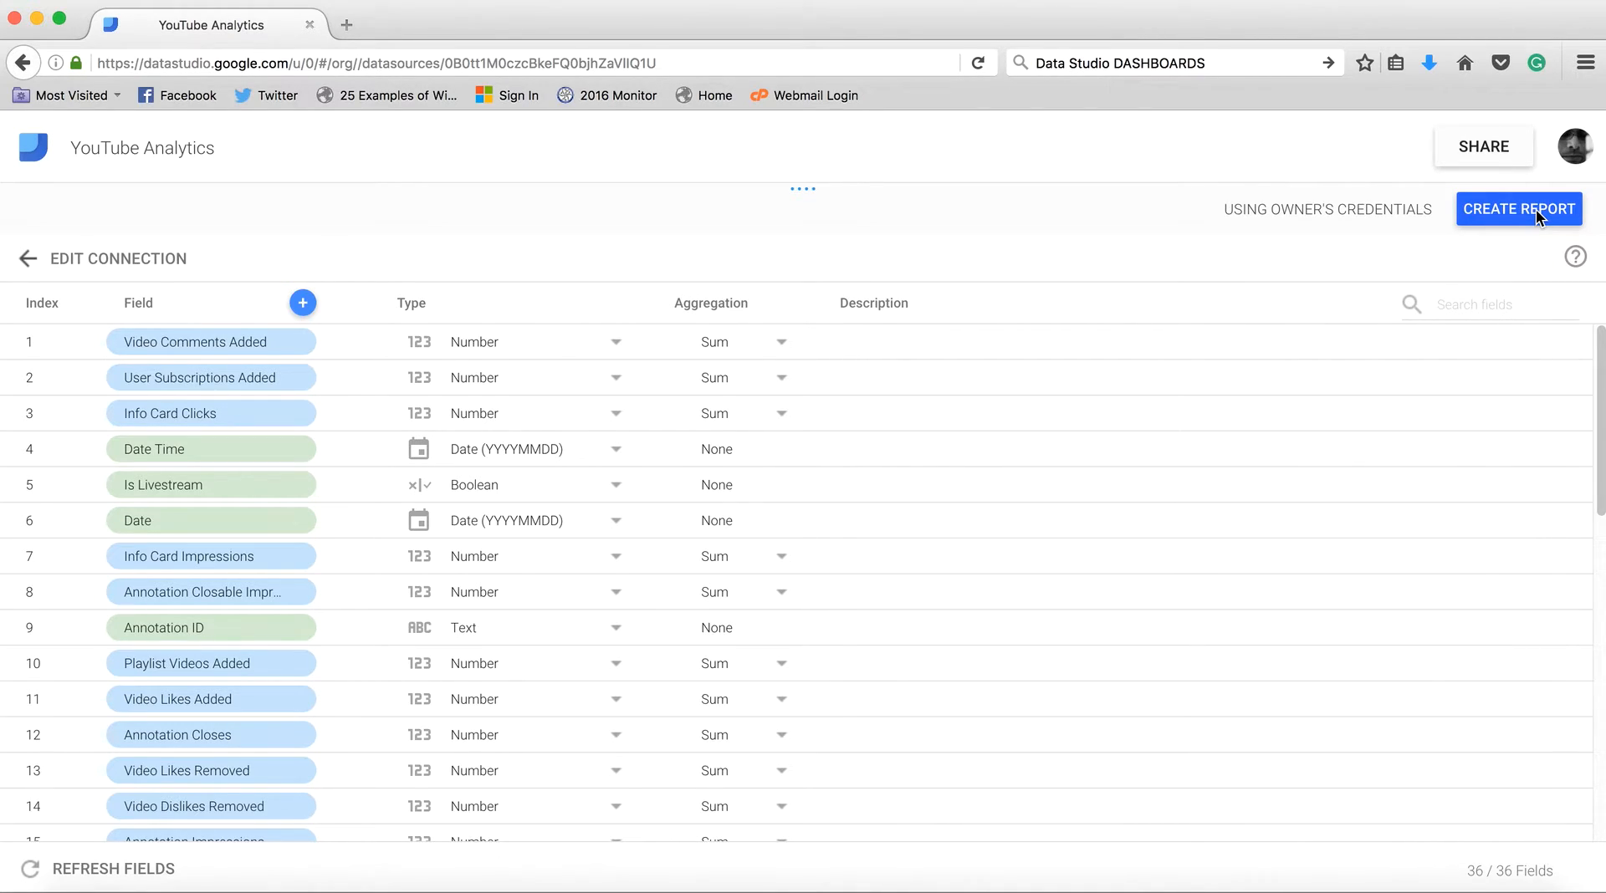
# Rename the data source by putting the owner's first name in possessive form before "YouTube Analytics".
pyautogui.click(113, 148)
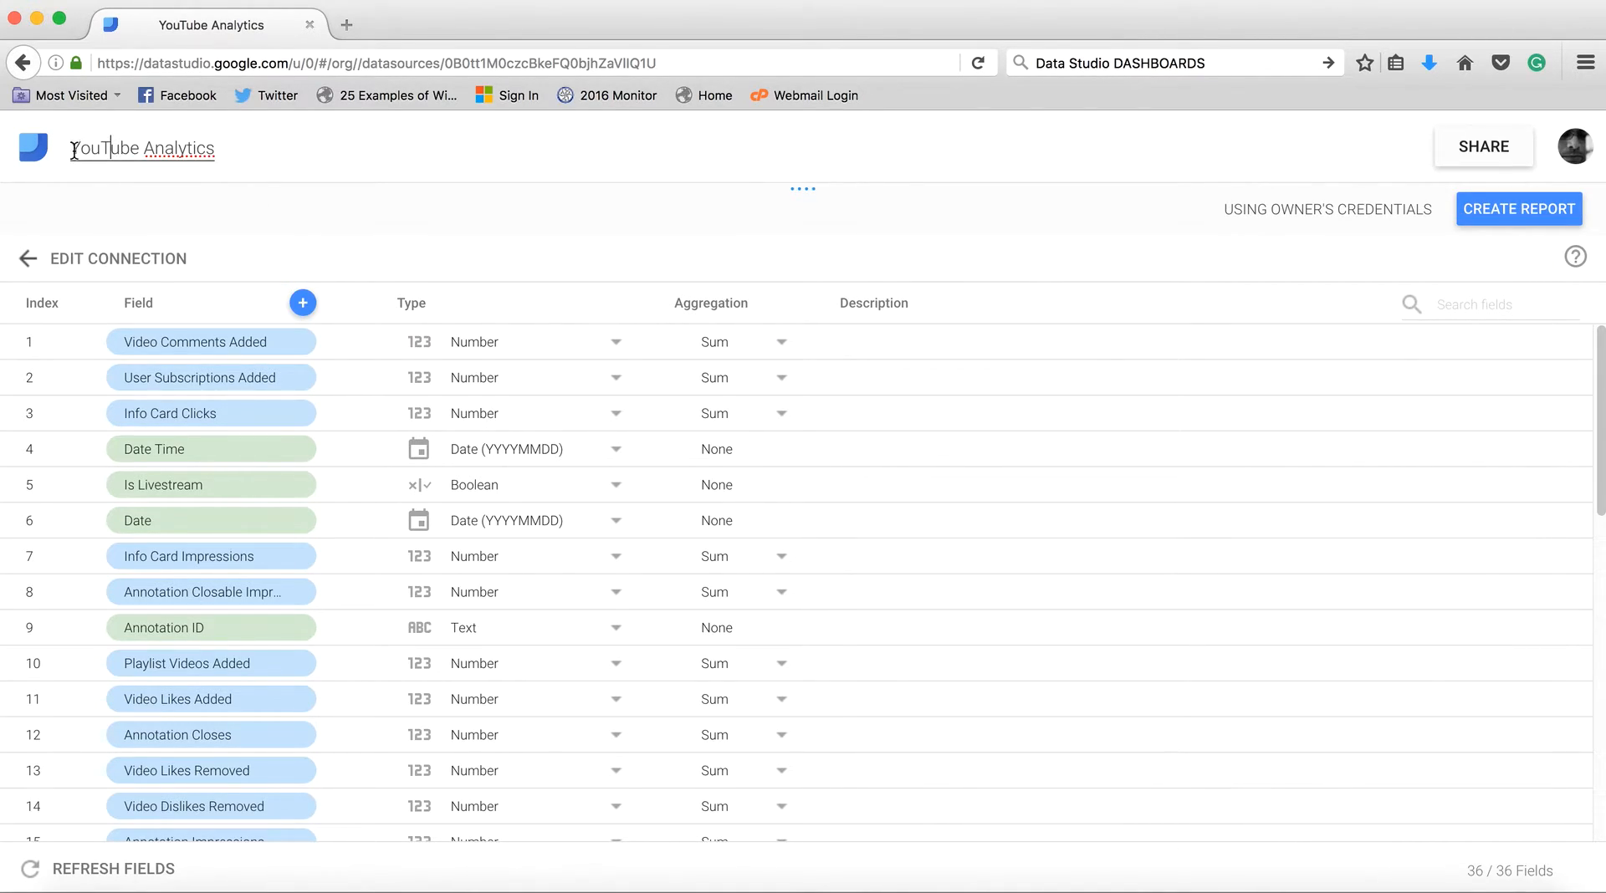
pyautogui.moveTo(74, 152); pyautogui.dragTo(246, 161)
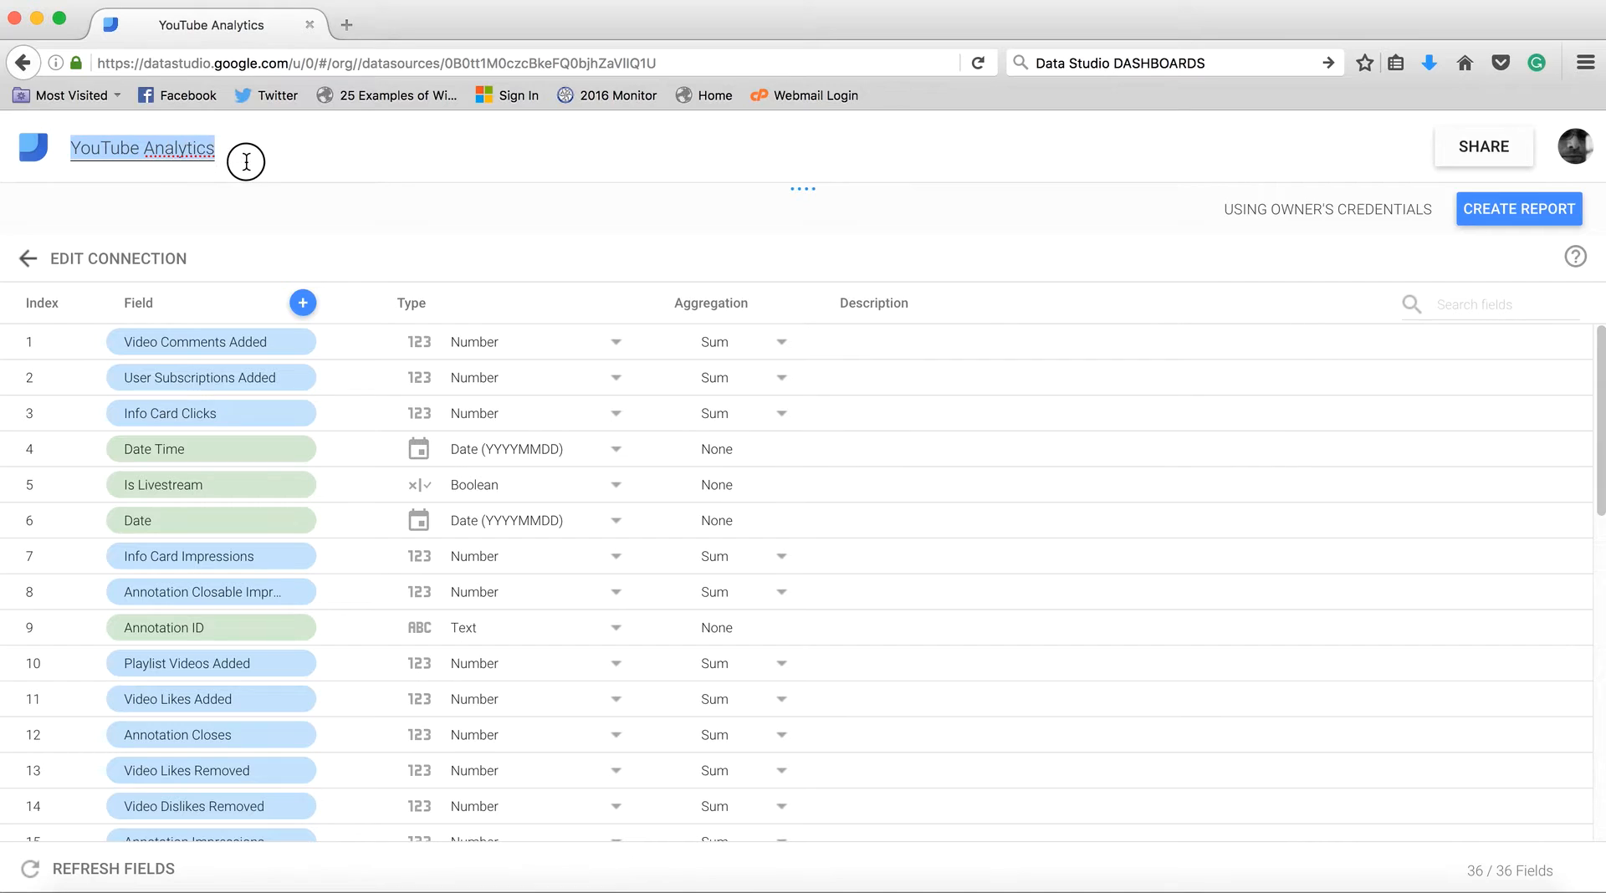
pyautogui.click(74, 148)
pyautogui.write("Ewan's")
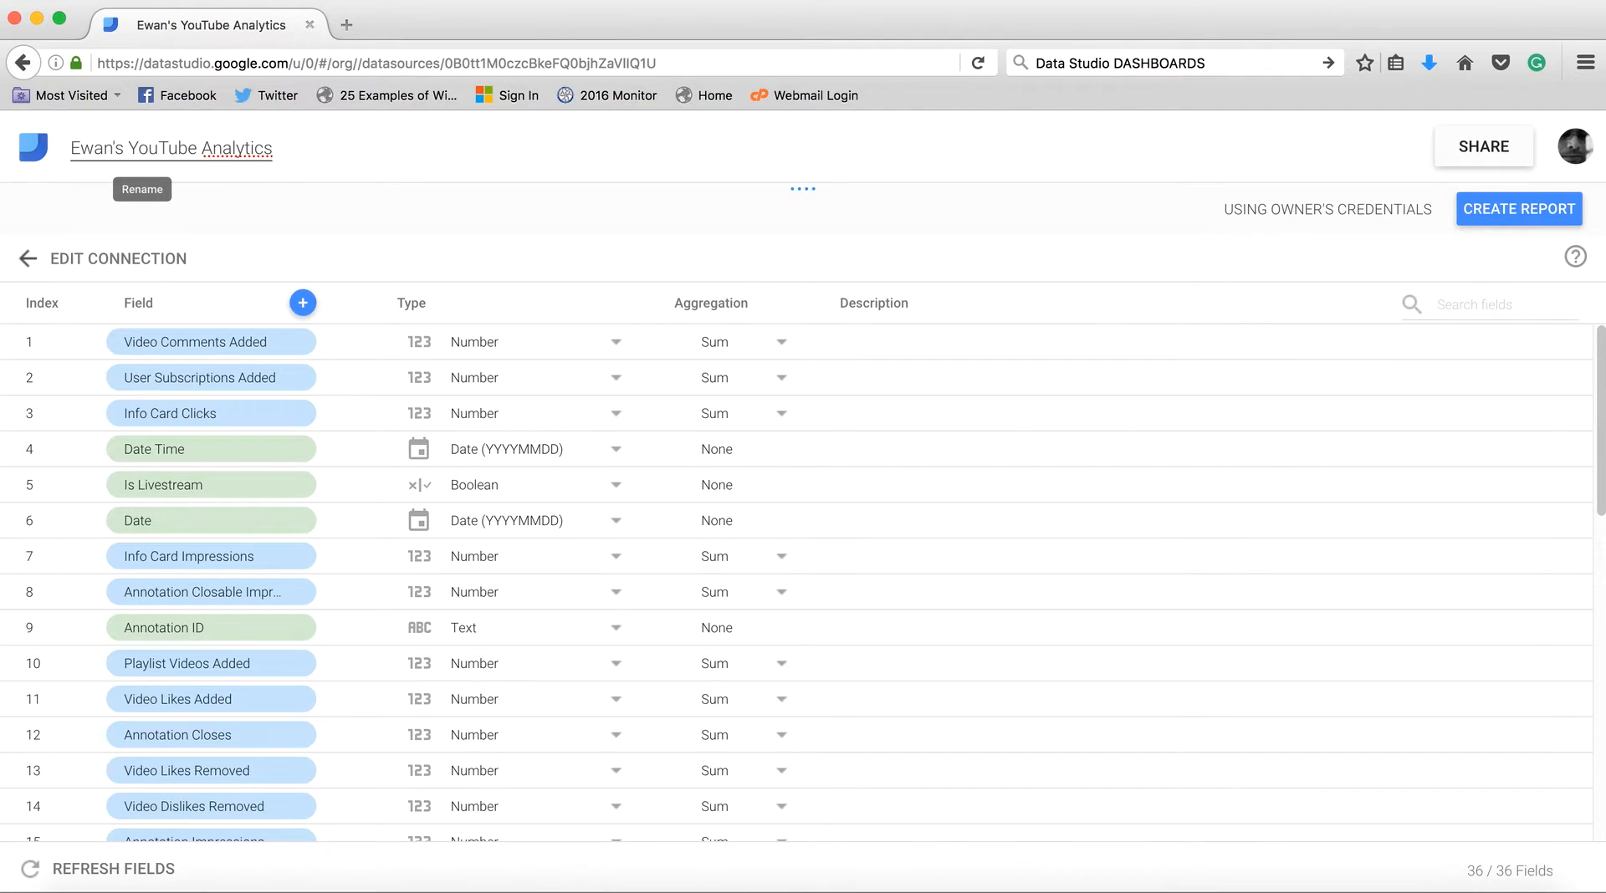
pyautogui.click(320, 168)
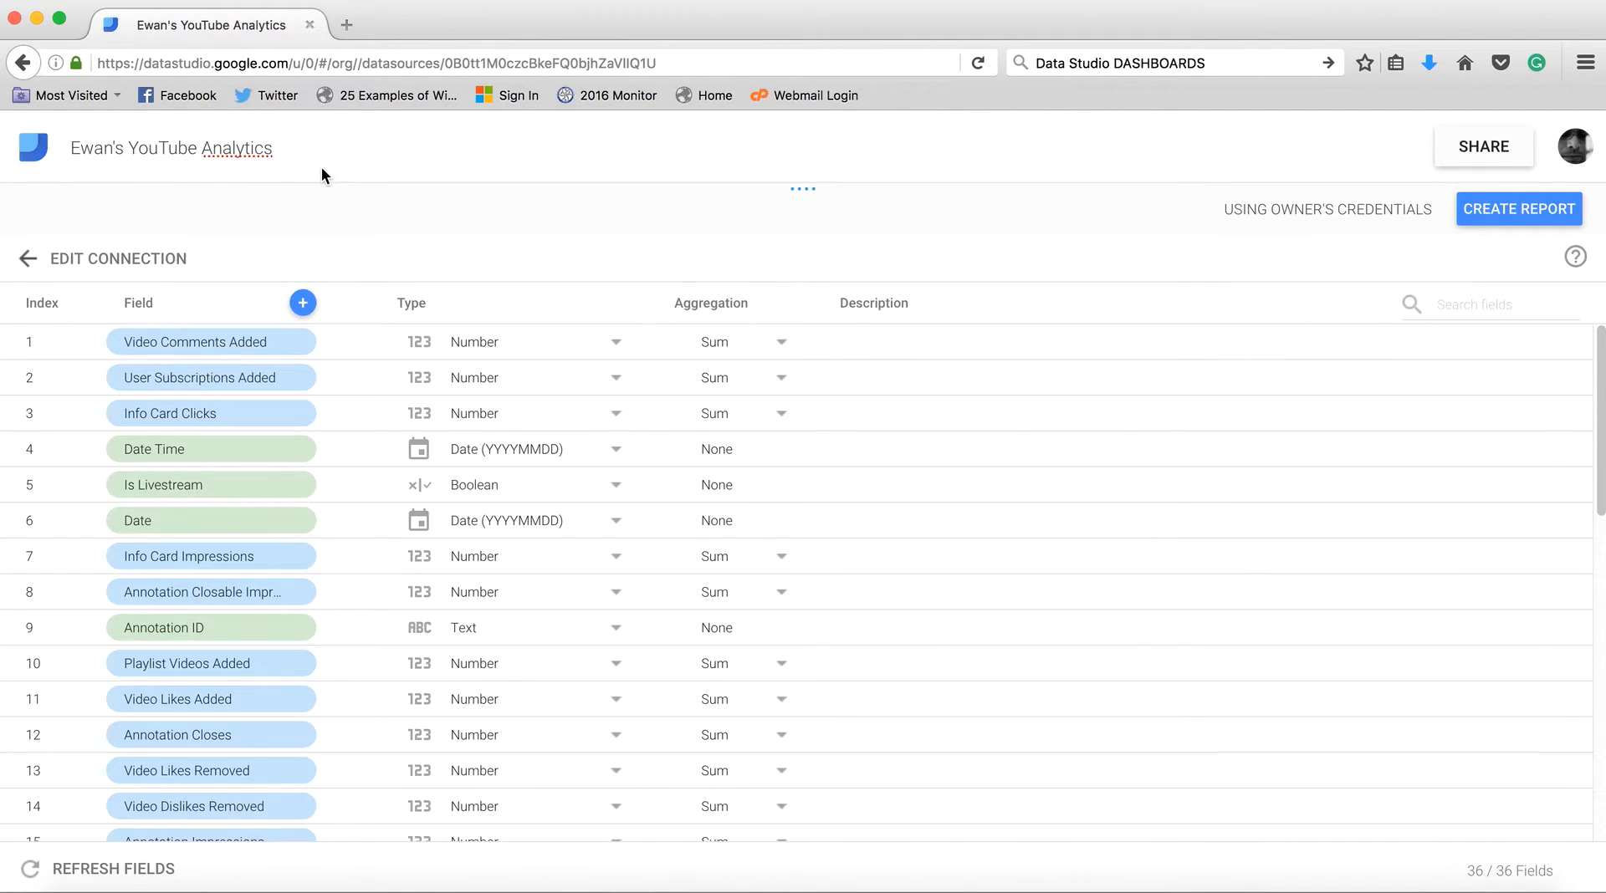
# Create a report that uses this data source, and name it with the owner's possessive first name followed by "YouTube Channel".
pyautogui.click(1516, 216)
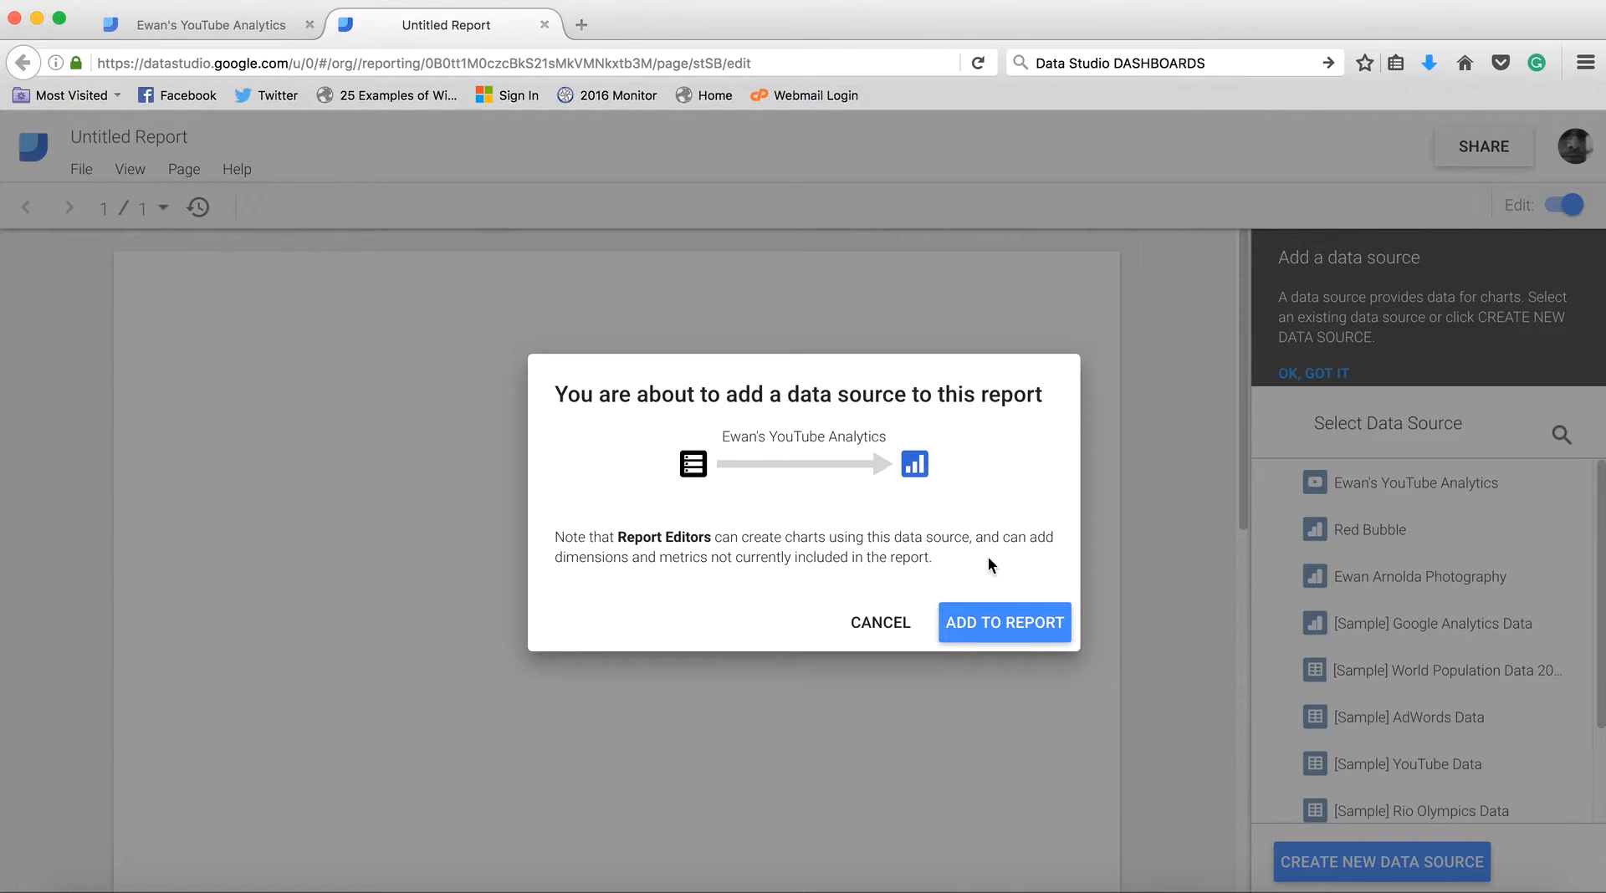
pyautogui.click(990, 623)
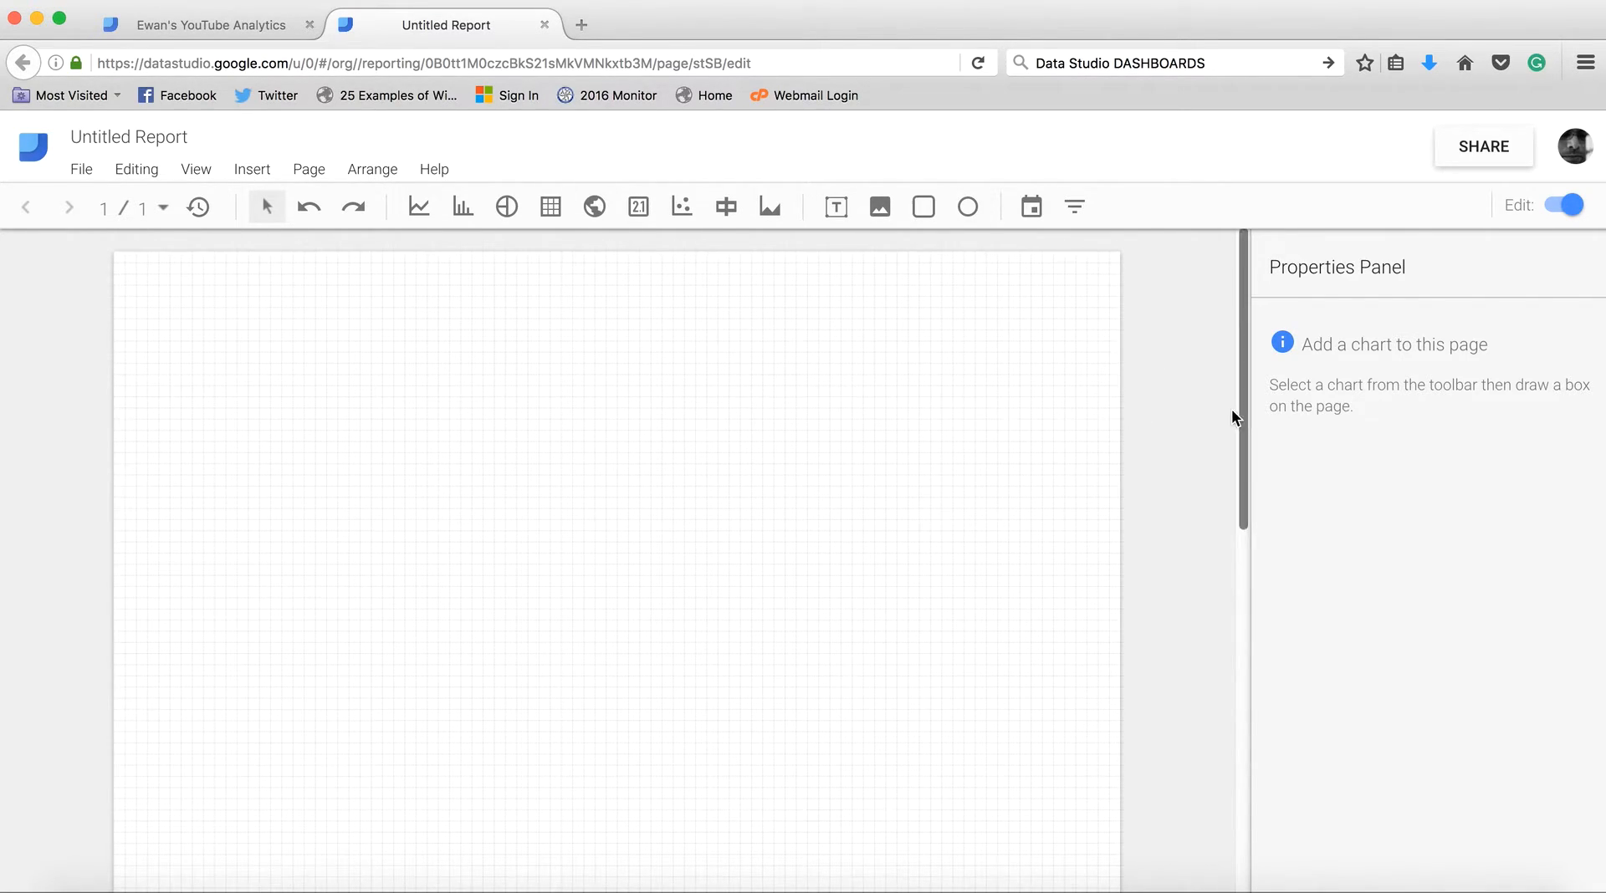
pyautogui.moveTo(75, 133); pyautogui.dragTo(200, 135)
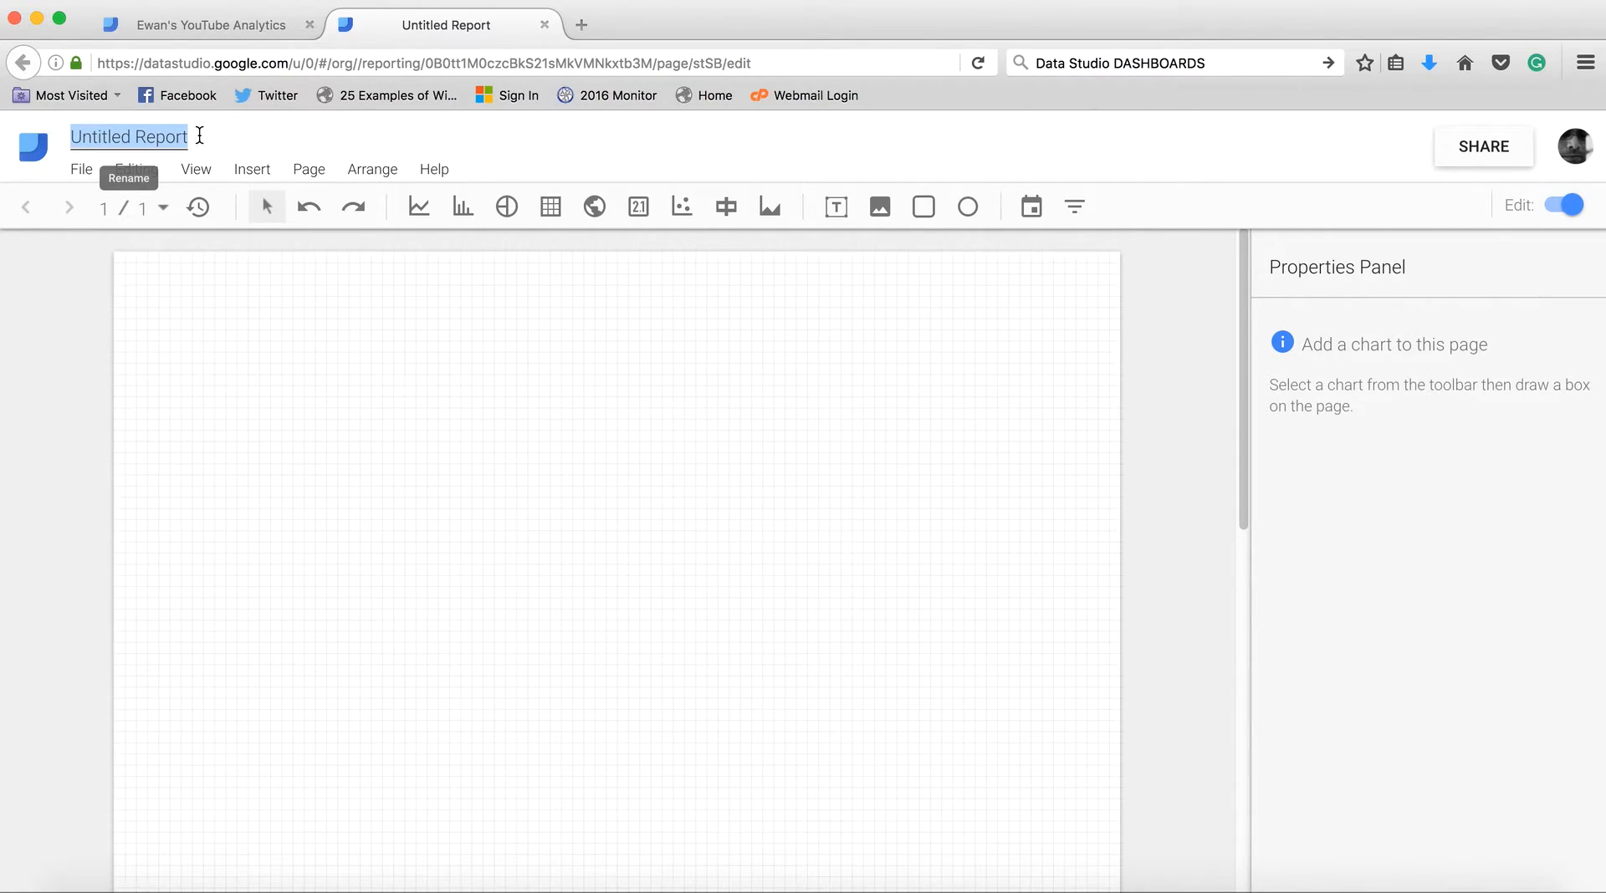
pyautogui.write("Ewan's")
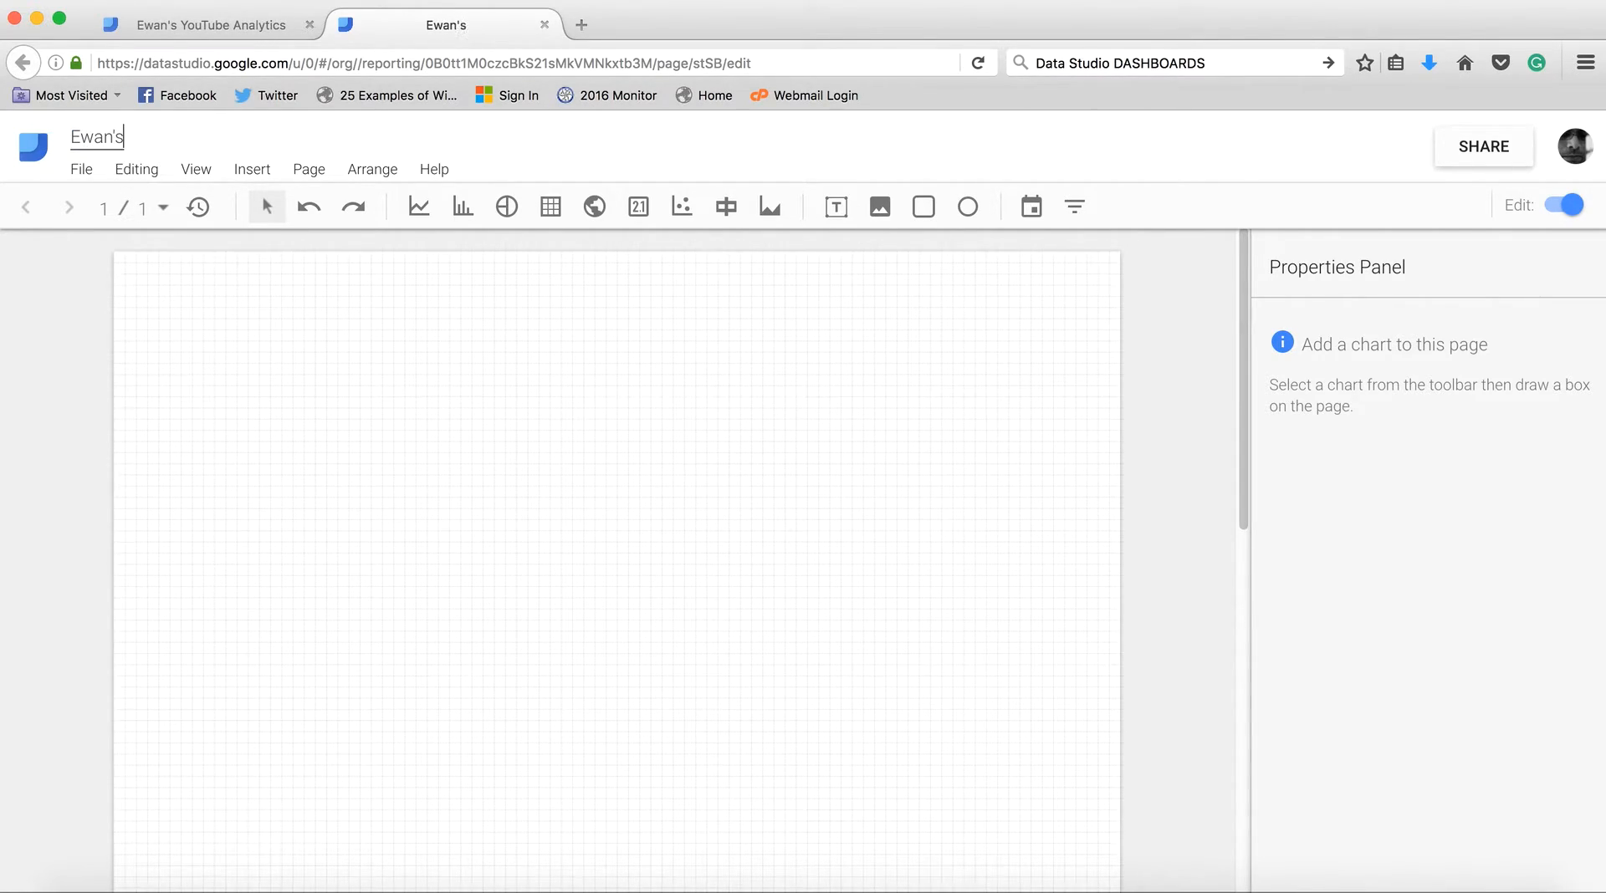
pyautogui.write(' YouTube')
pyautogui.write(' Cahnne')
pyautogui.press('BackSpace')
pyautogui.press('BackSpace')
pyautogui.press('BackSpace')
pyautogui.press('BackSpace')
pyautogui.press('BackSpace')
pyautogui.write('hannel')
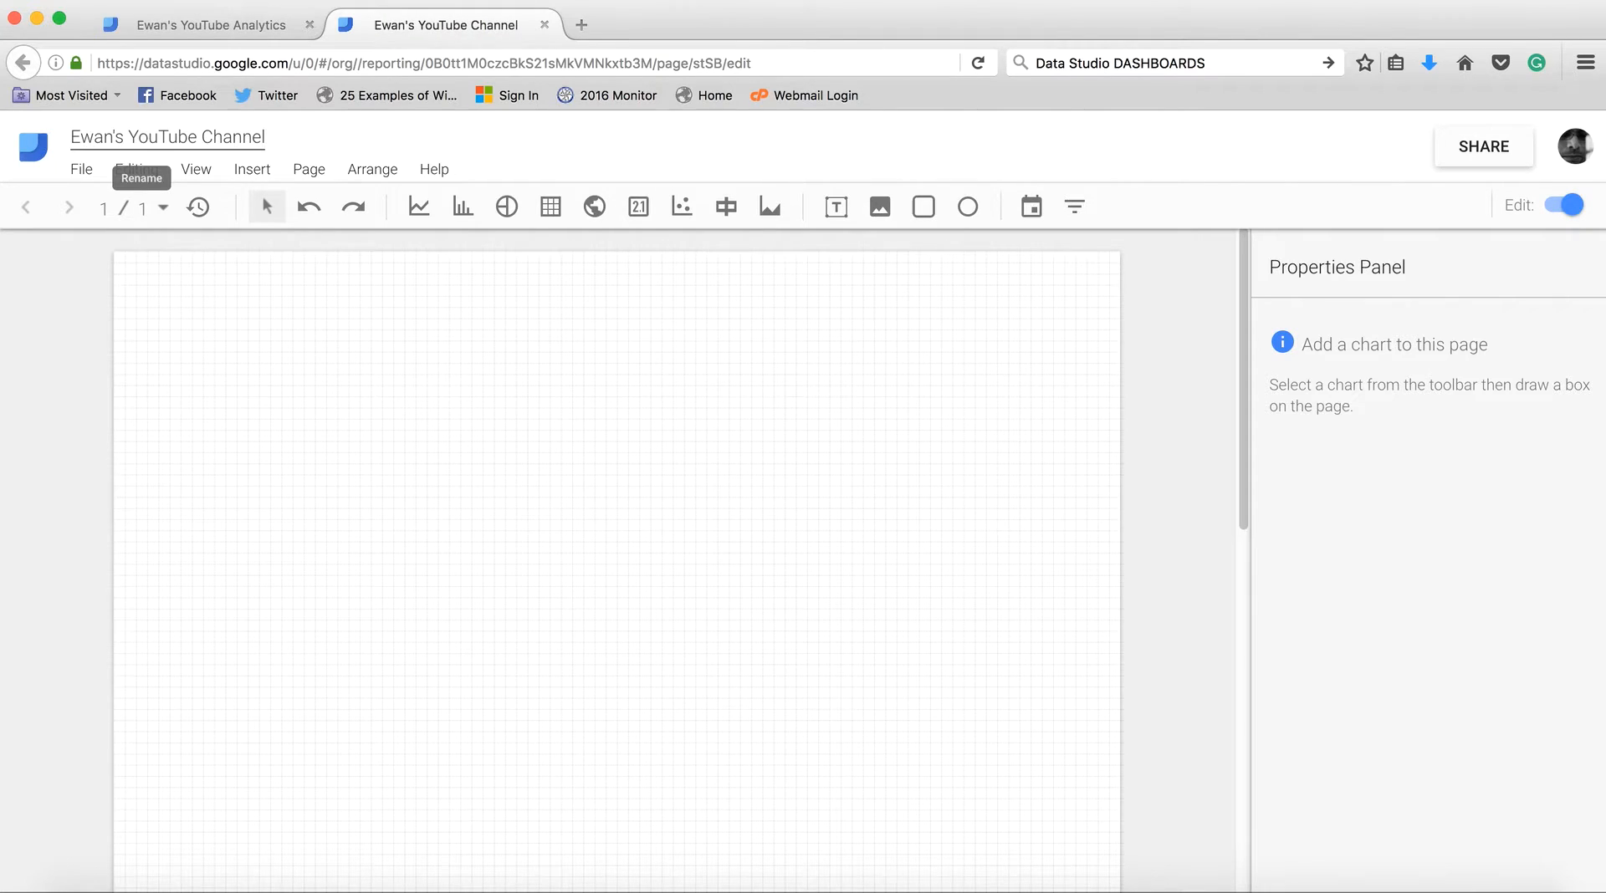
pyautogui.click(341, 283)
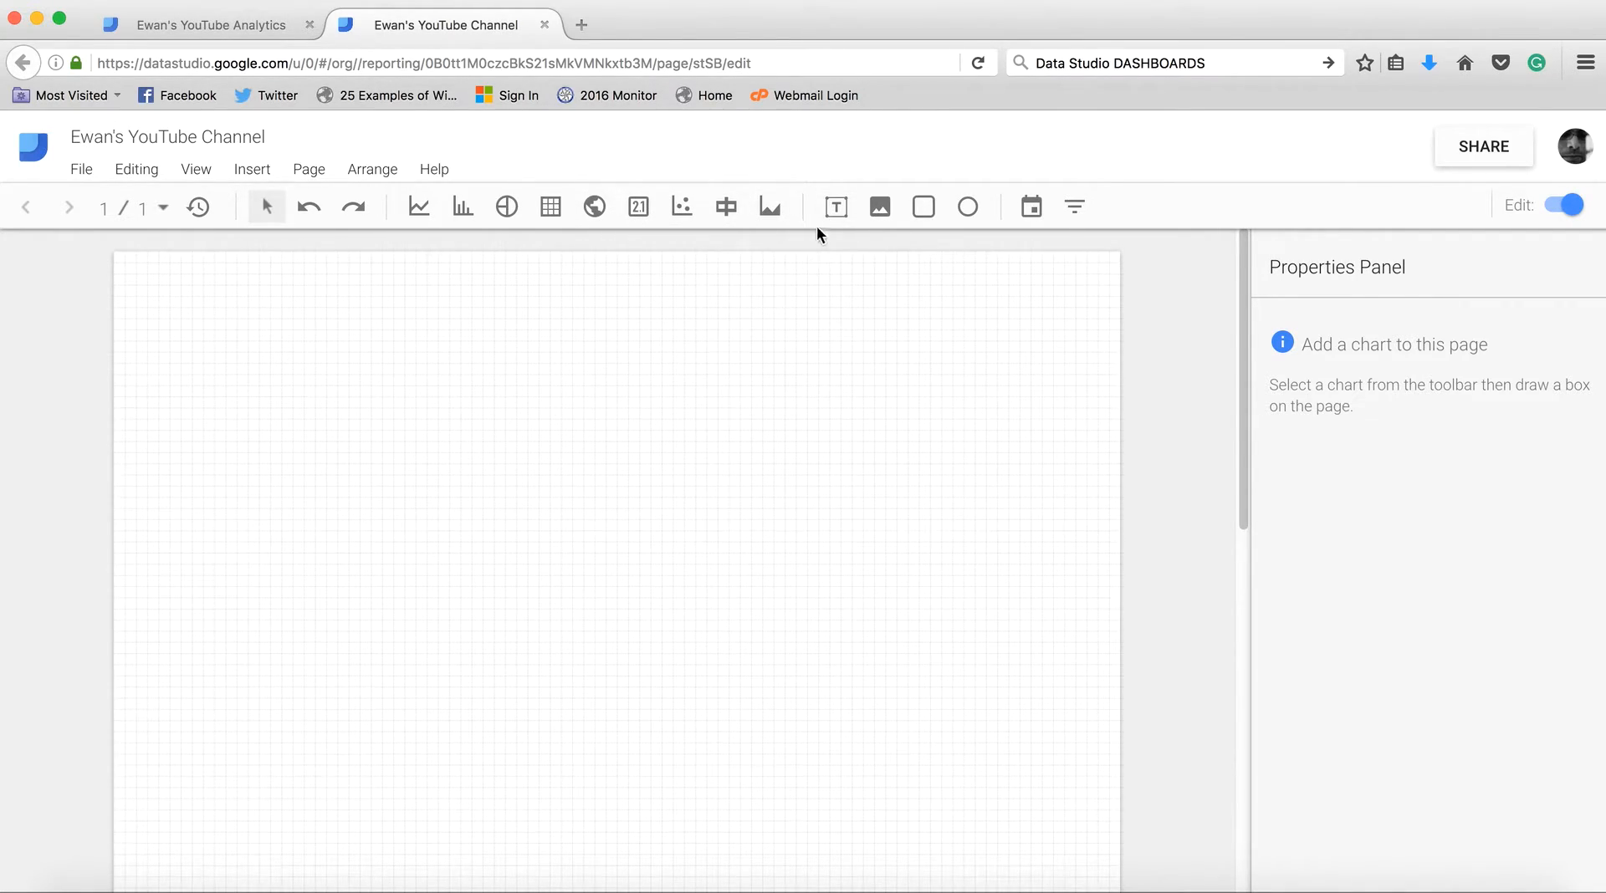
# Add a wide text box across the top of the page with the owner's possessive first name and "YouTube Channel" as heading.
pyautogui.moveTo(840, 202); pyautogui.dragTo(751, 303)
pyautogui.click(837, 209)
pyautogui.moveTo(141, 272); pyautogui.dragTo(974, 362)
pyautogui.click(329, 313)
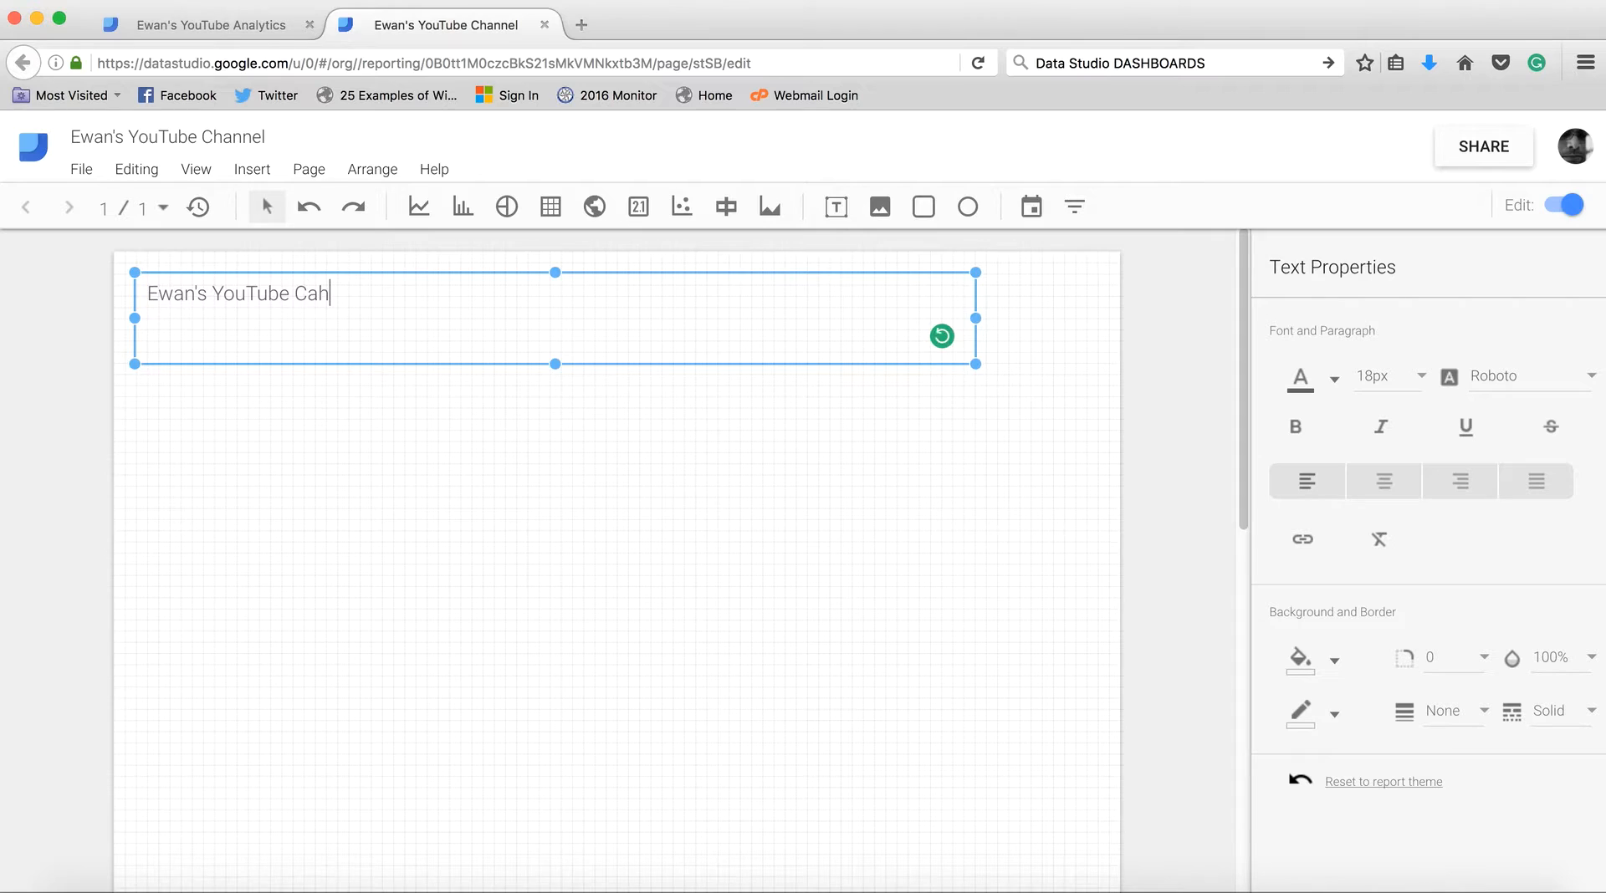
pyautogui.press('BackSpace')
pyautogui.write('hab')
pyautogui.press('BackSpace')
pyautogui.write('nnel')
# Set the font size of the whole heading text to 36px.
pyautogui.moveTo(382, 297); pyautogui.dragTo(108, 290)
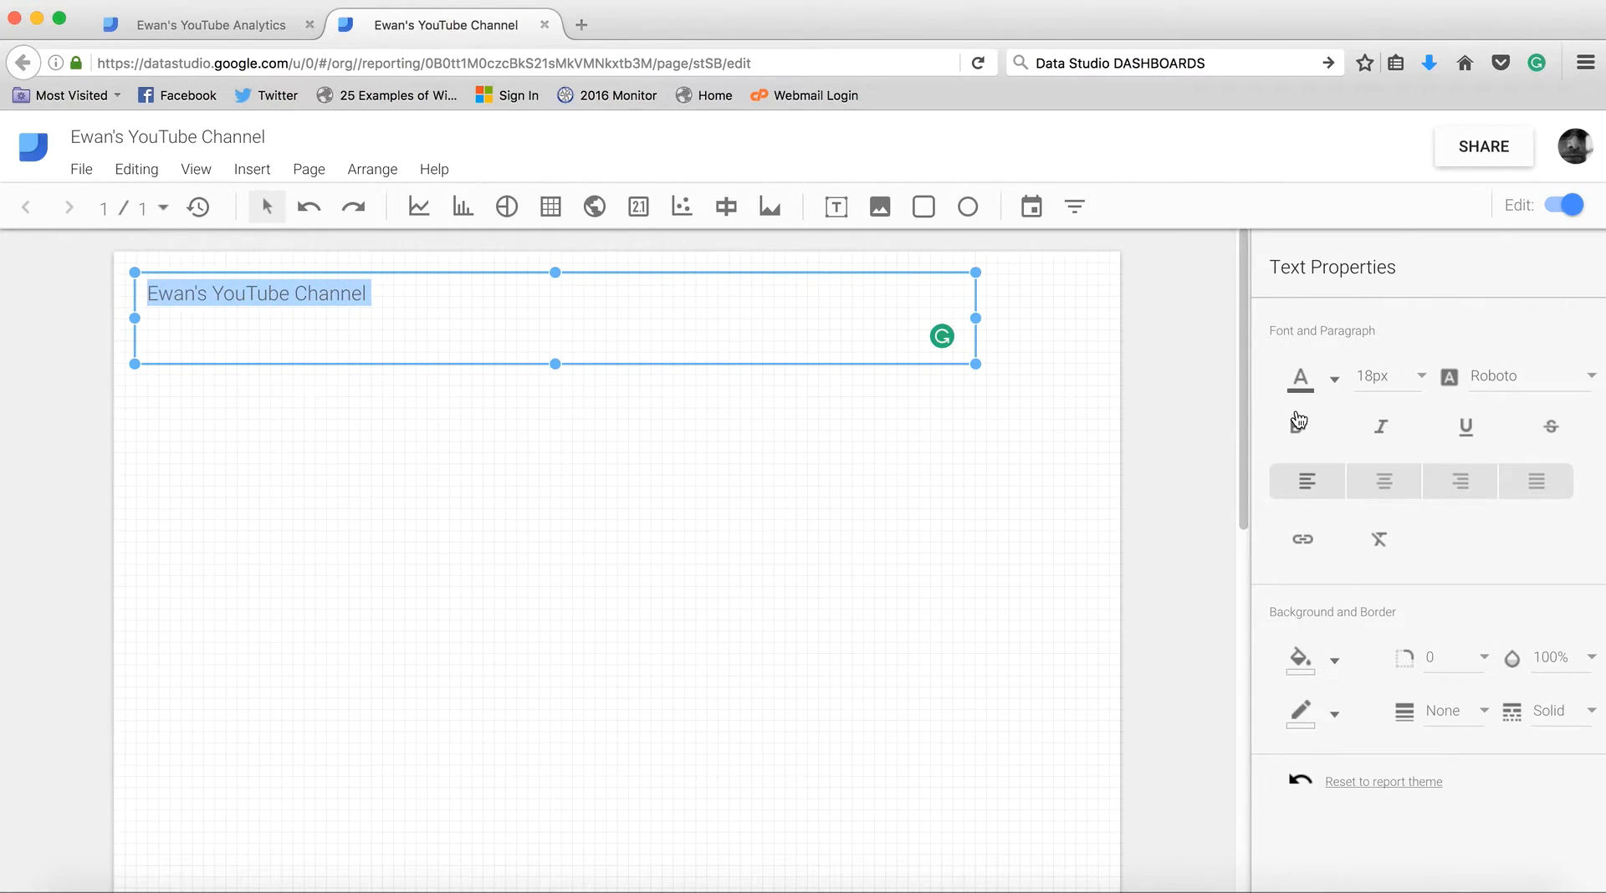
pyautogui.click(1413, 380)
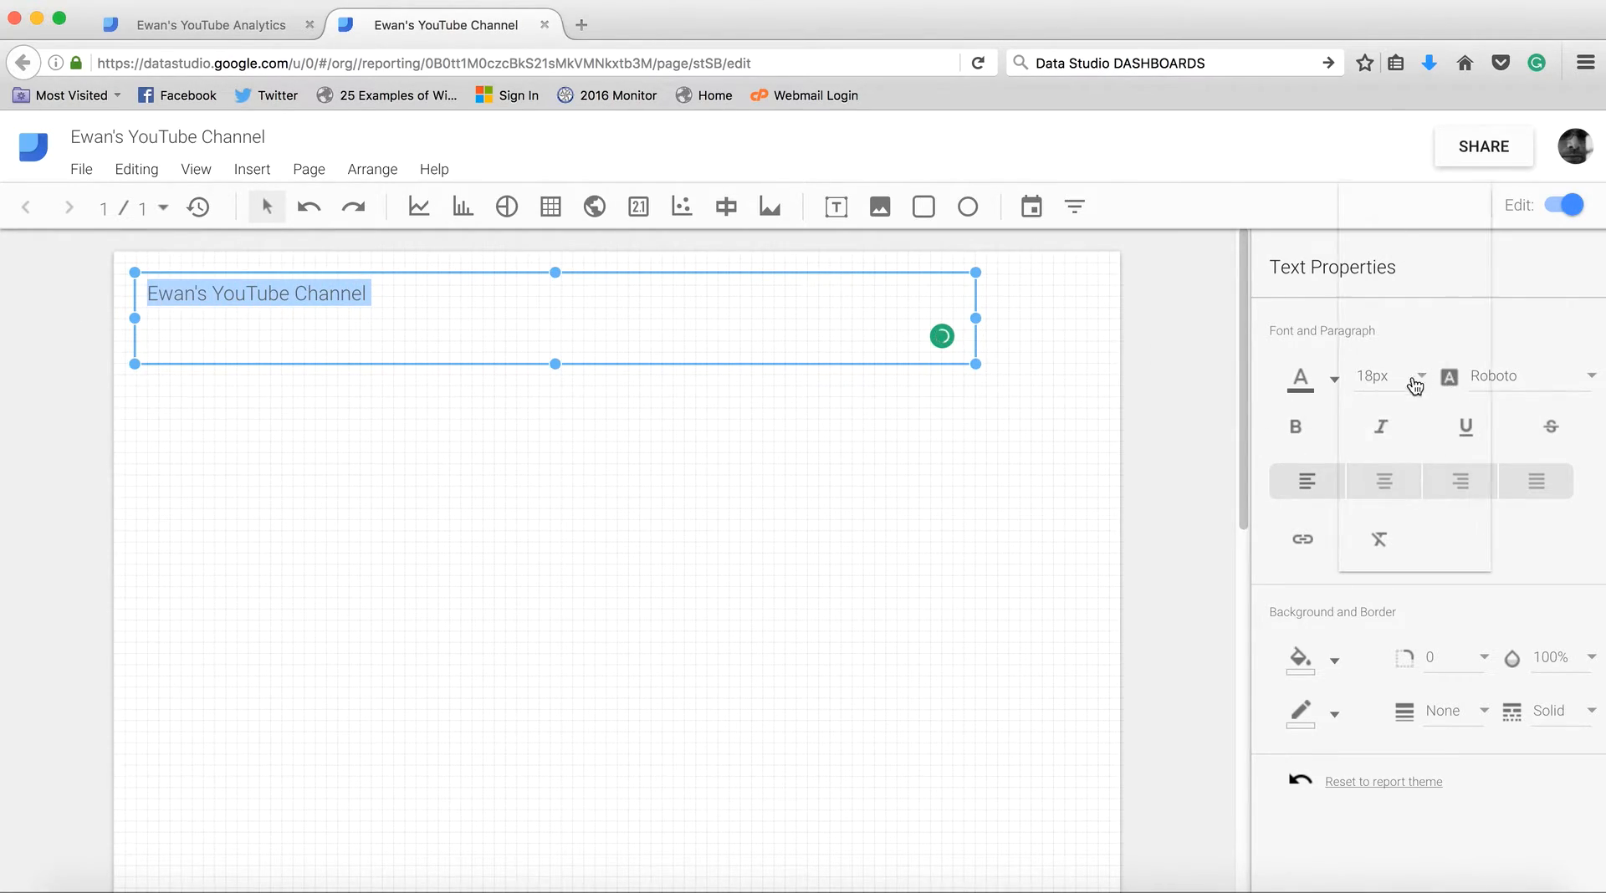
pyautogui.scroll(-3, 1409, 419)
pyautogui.click(1380, 333)
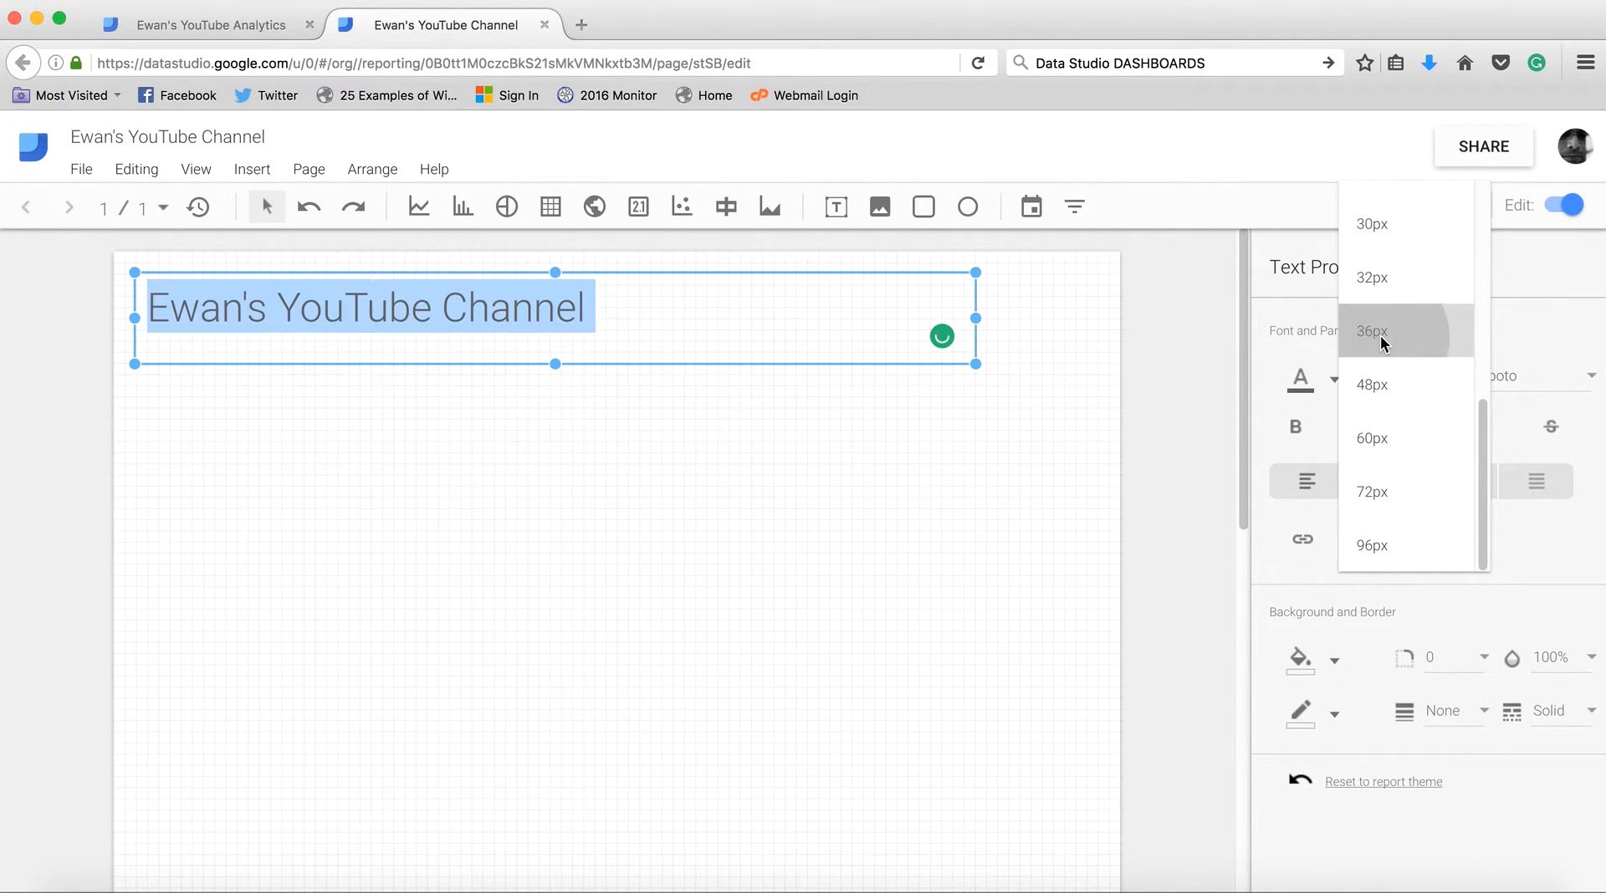
pyautogui.click(1590, 374)
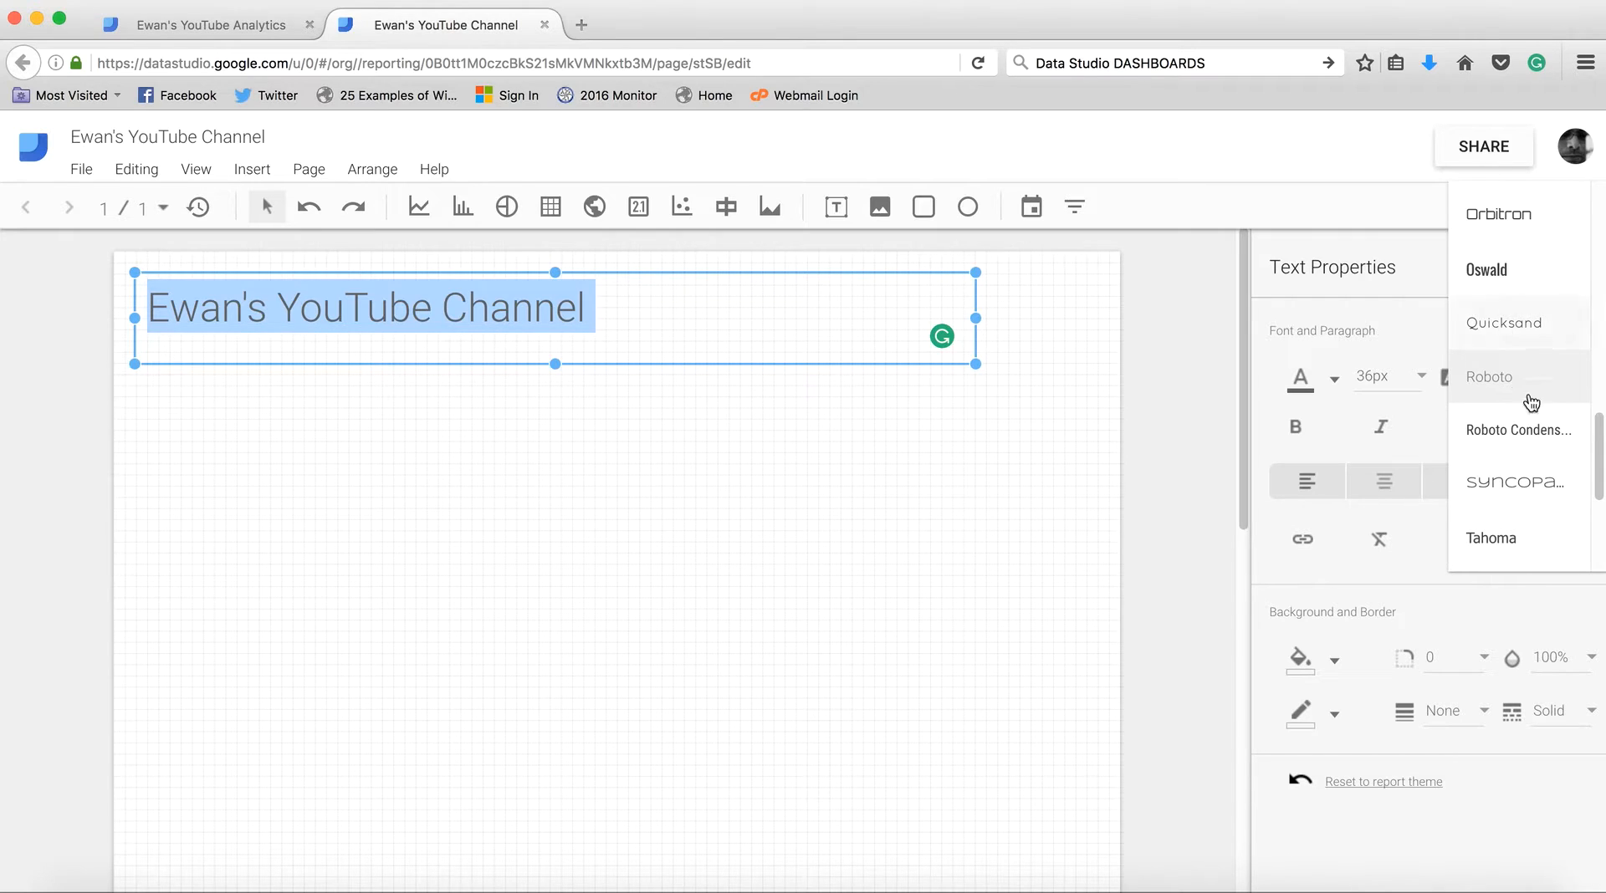
pyautogui.click(1596, 310)
pyautogui.moveTo(1596, 305); pyautogui.dragTo(1600, 554)
pyautogui.click(1214, 555)
pyautogui.click(942, 503)
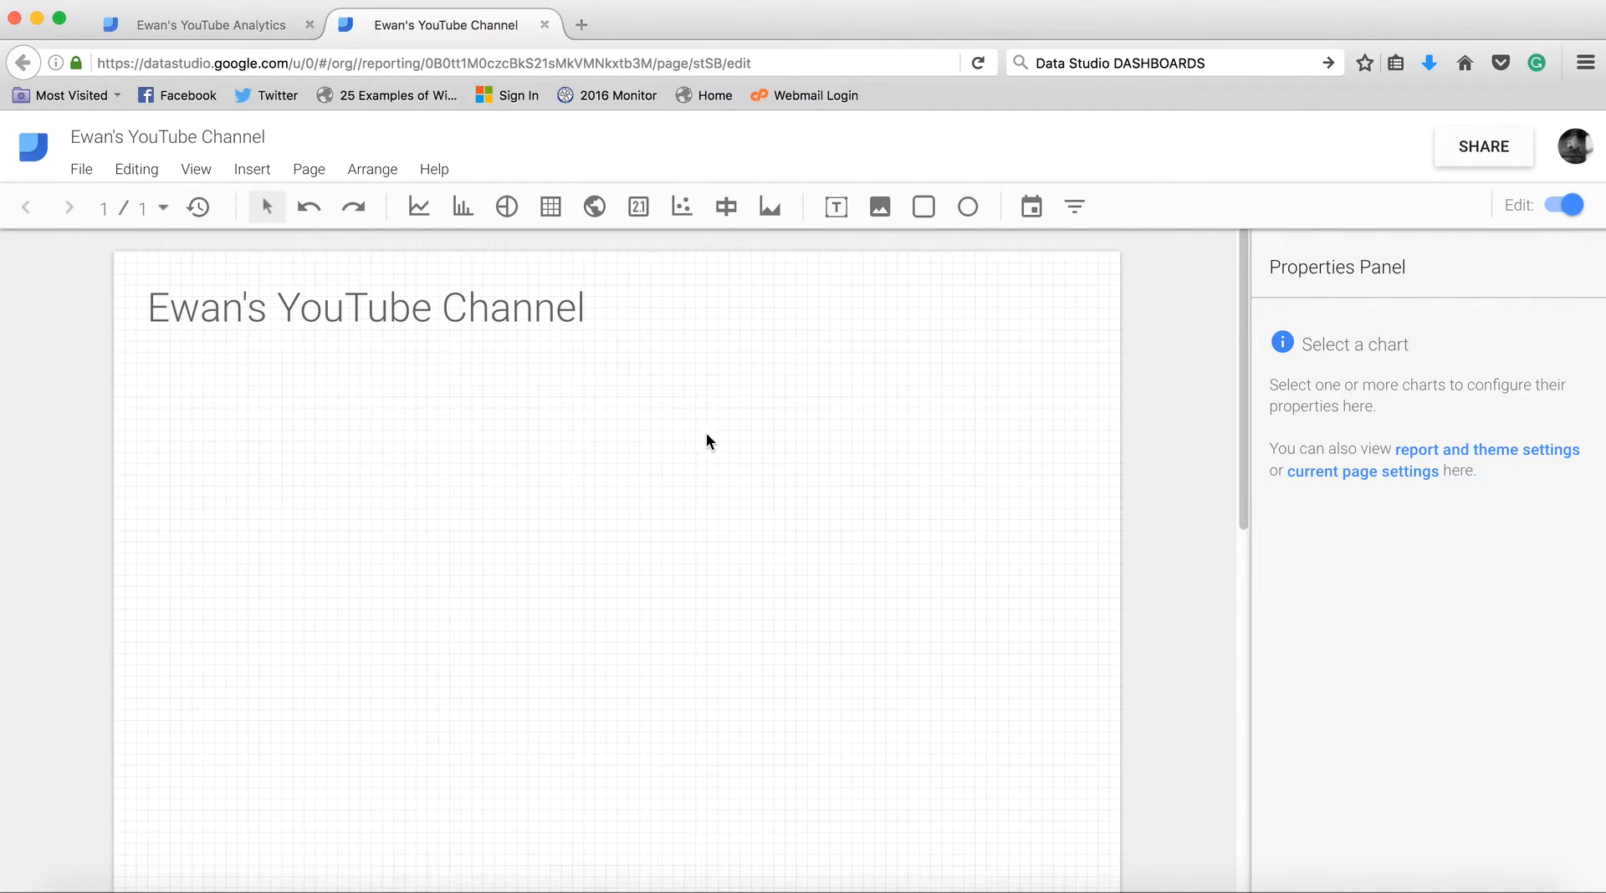
# Insert a geo map below the heading on the page's left side and a pie chart of similar height beside it.
pyautogui.click(596, 205)
pyautogui.moveTo(149, 377); pyautogui.dragTo(650, 621)
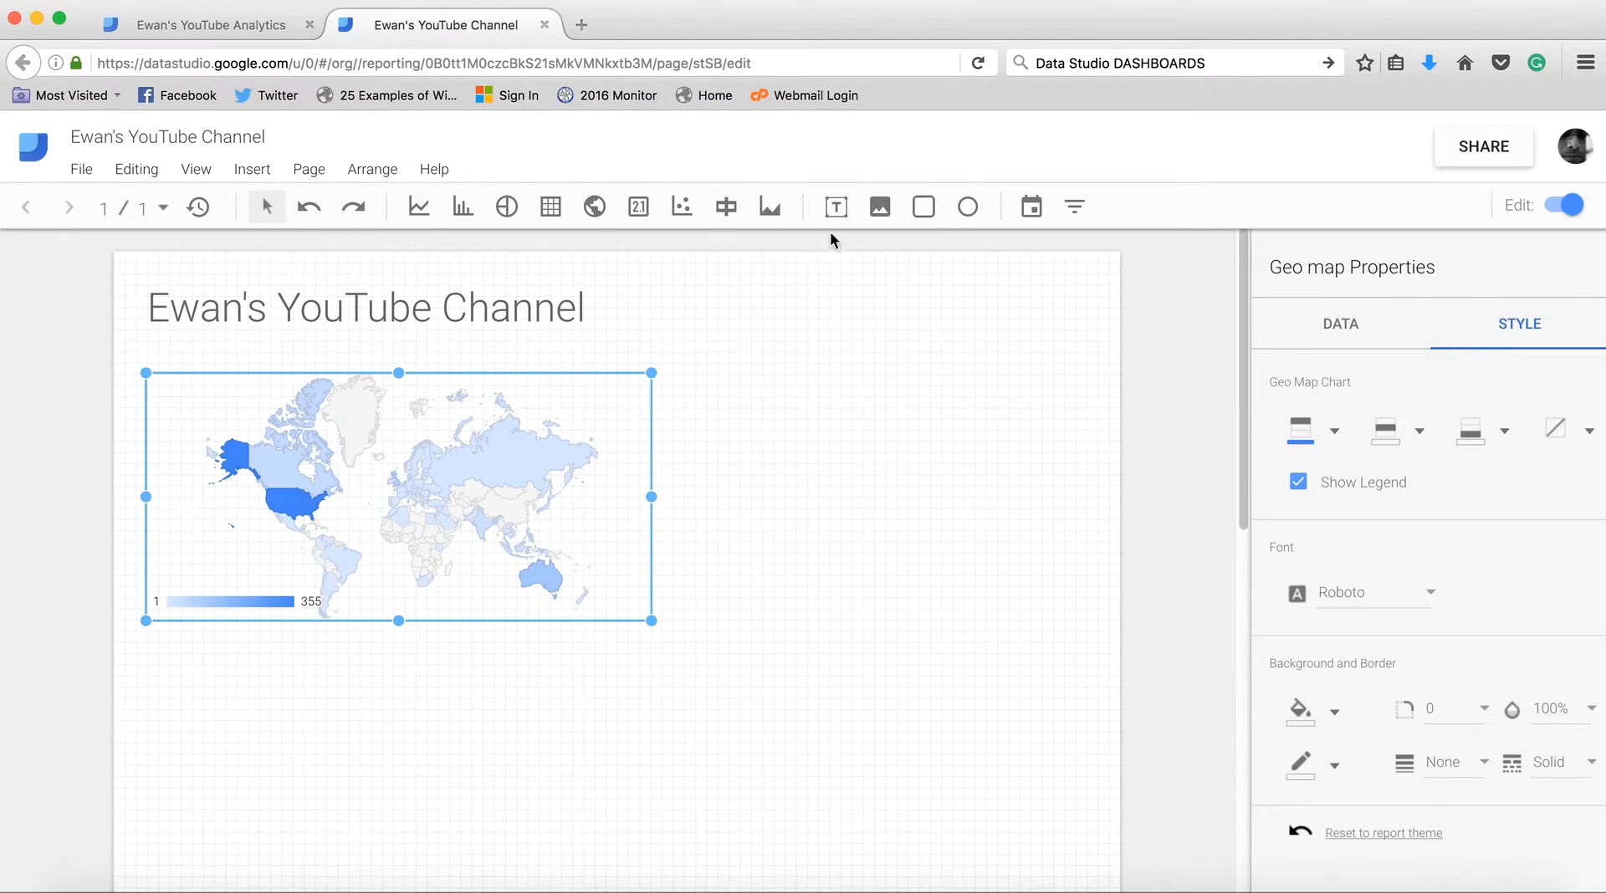
pyautogui.click(508, 208)
pyautogui.moveTo(669, 372); pyautogui.dragTo(1083, 623)
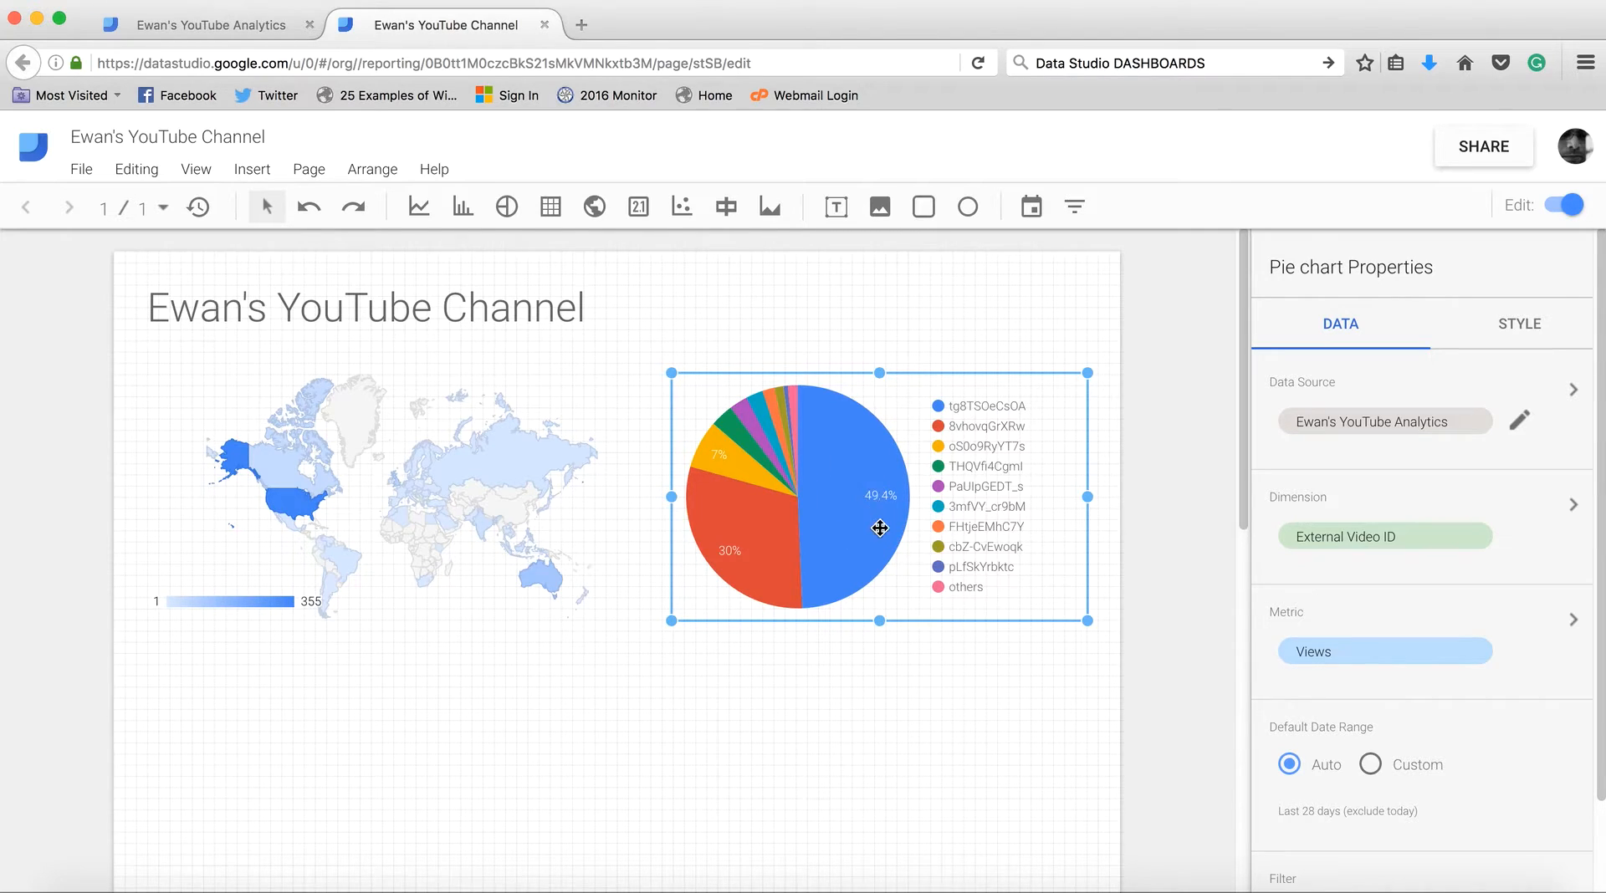
# Change the pie chart's metric to Watch Time.
pyautogui.scroll(-2, 881, 532)
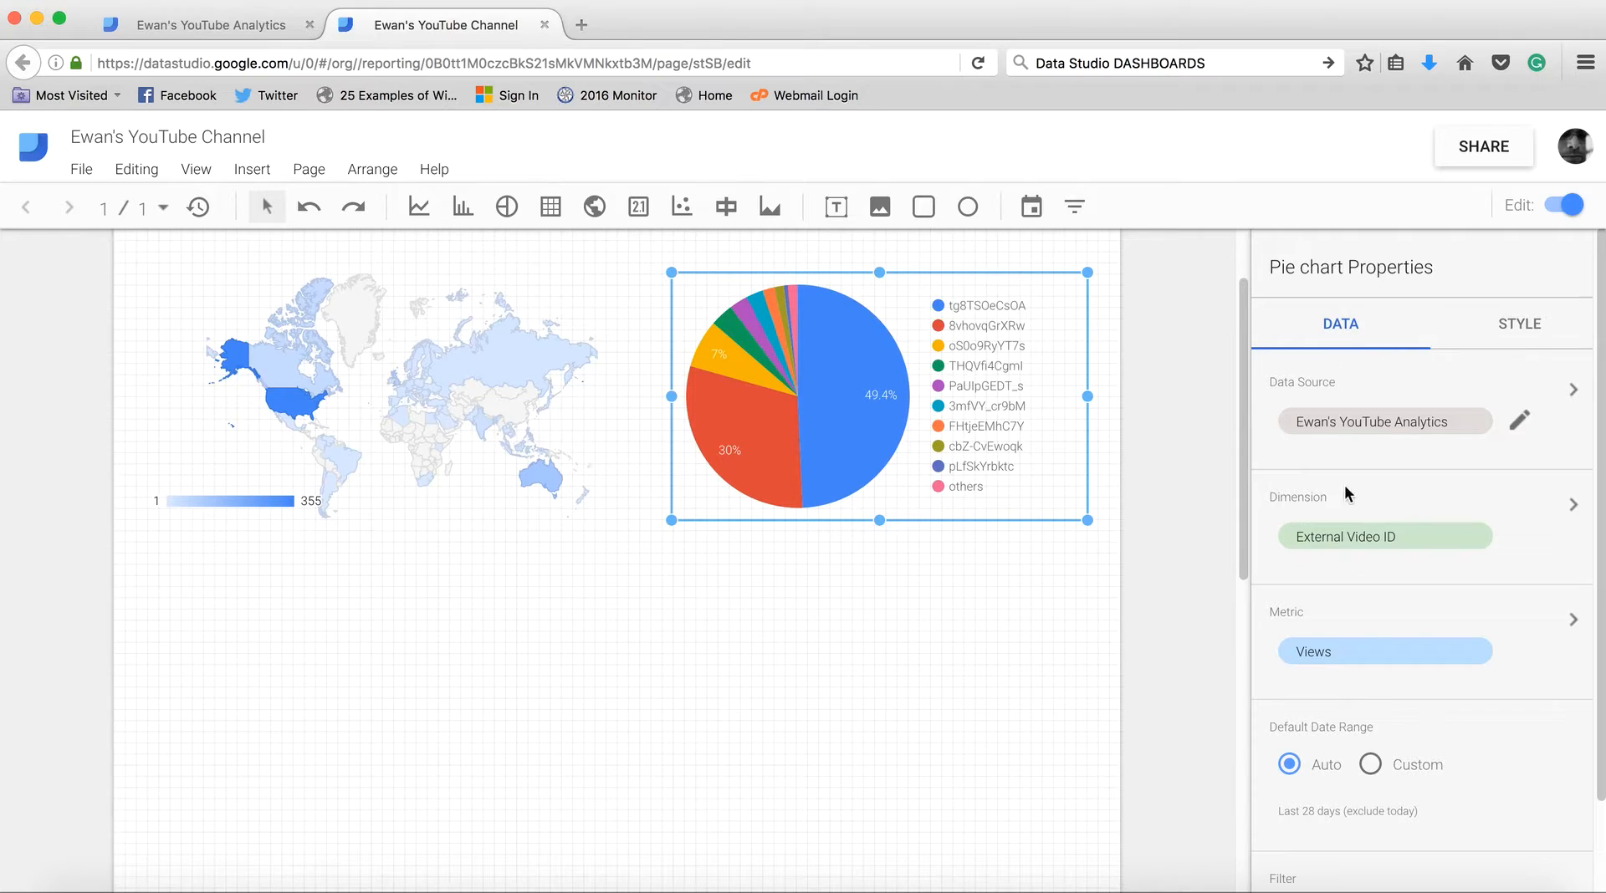
pyautogui.click(1576, 624)
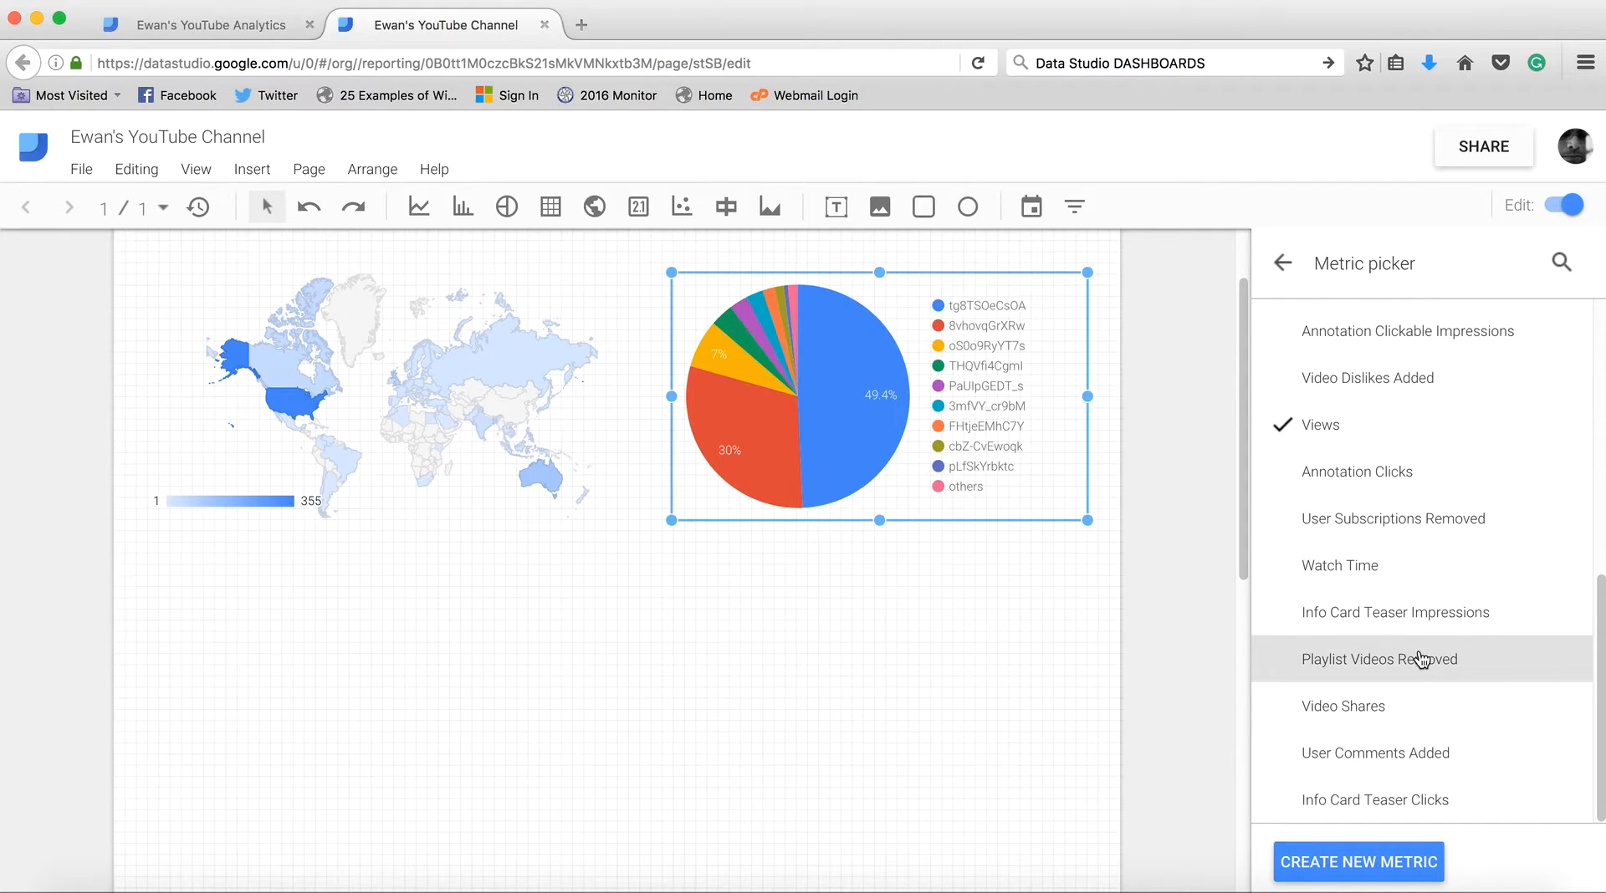
pyautogui.scroll(5, 1446, 707)
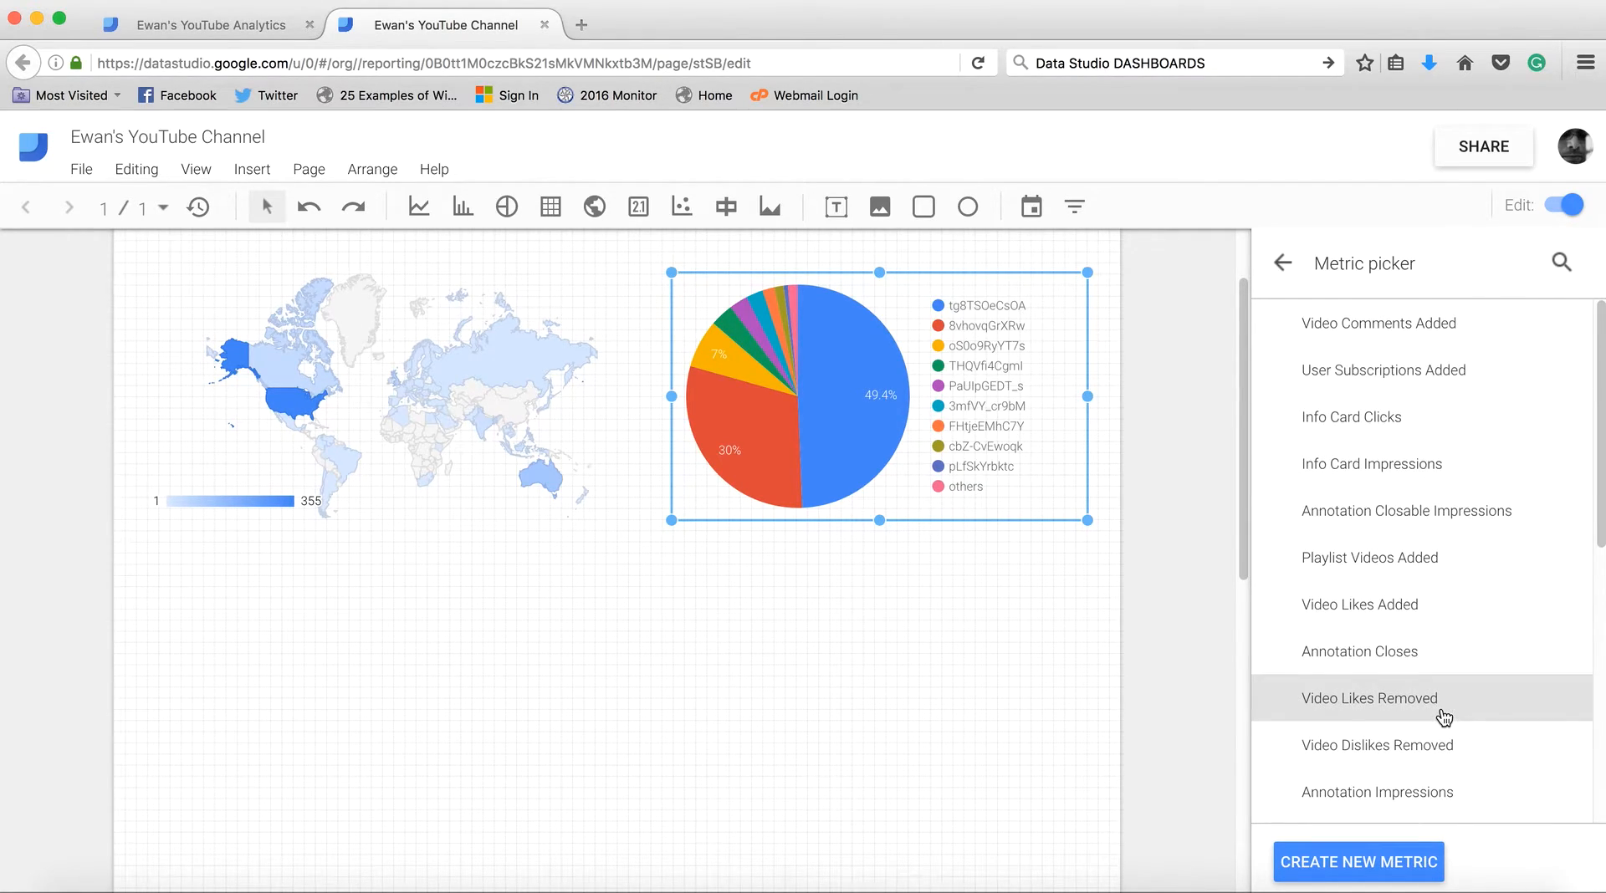
pyautogui.scroll(-5, 1428, 663)
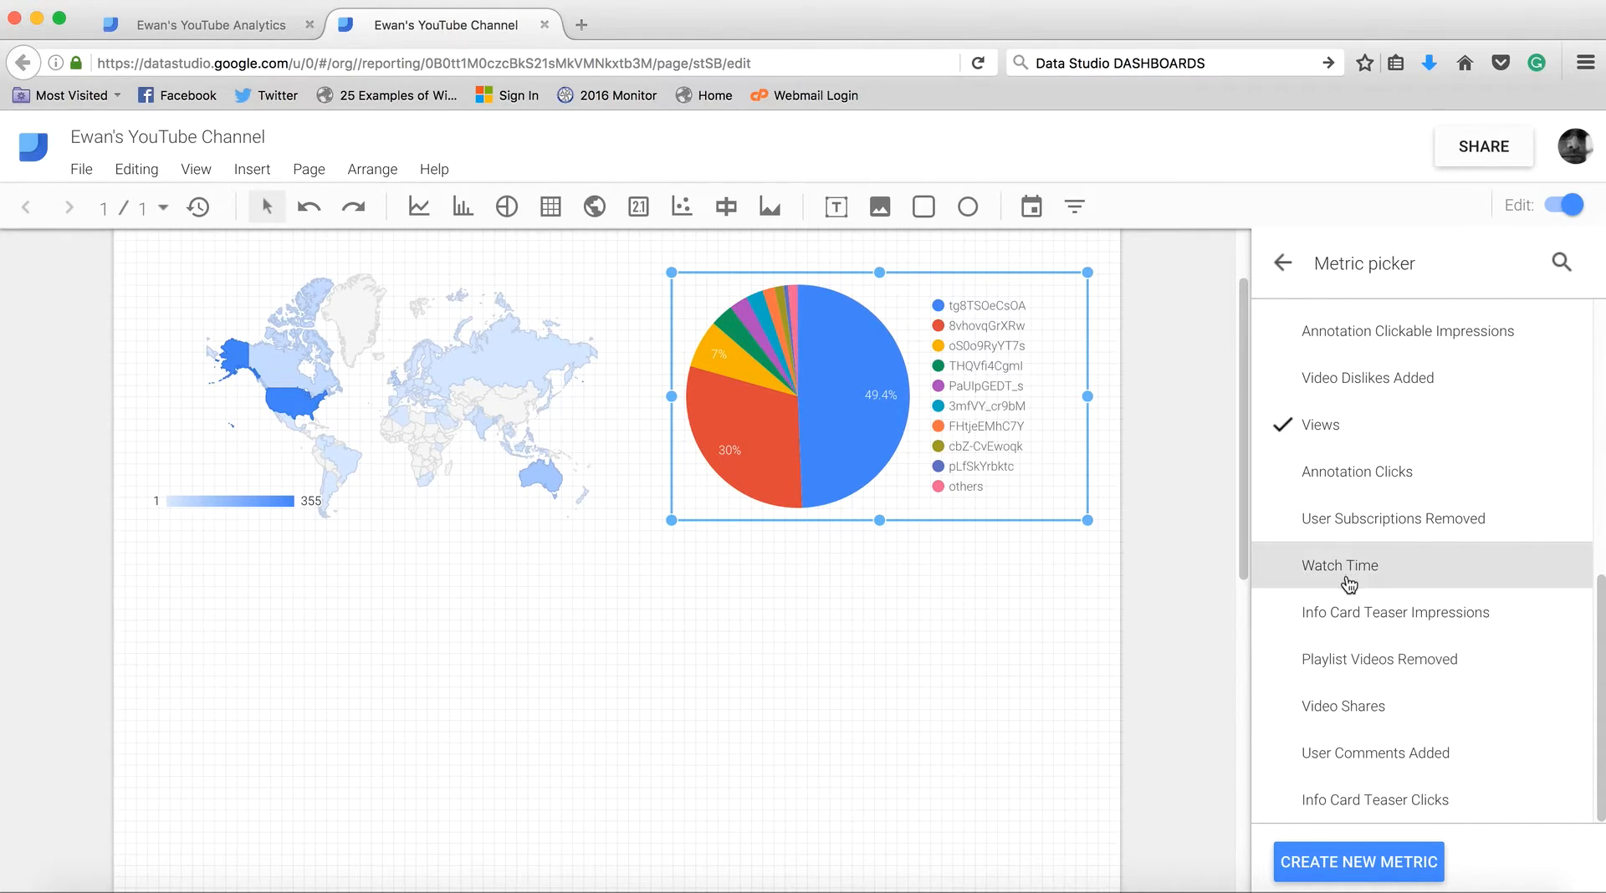
pyautogui.click(1317, 576)
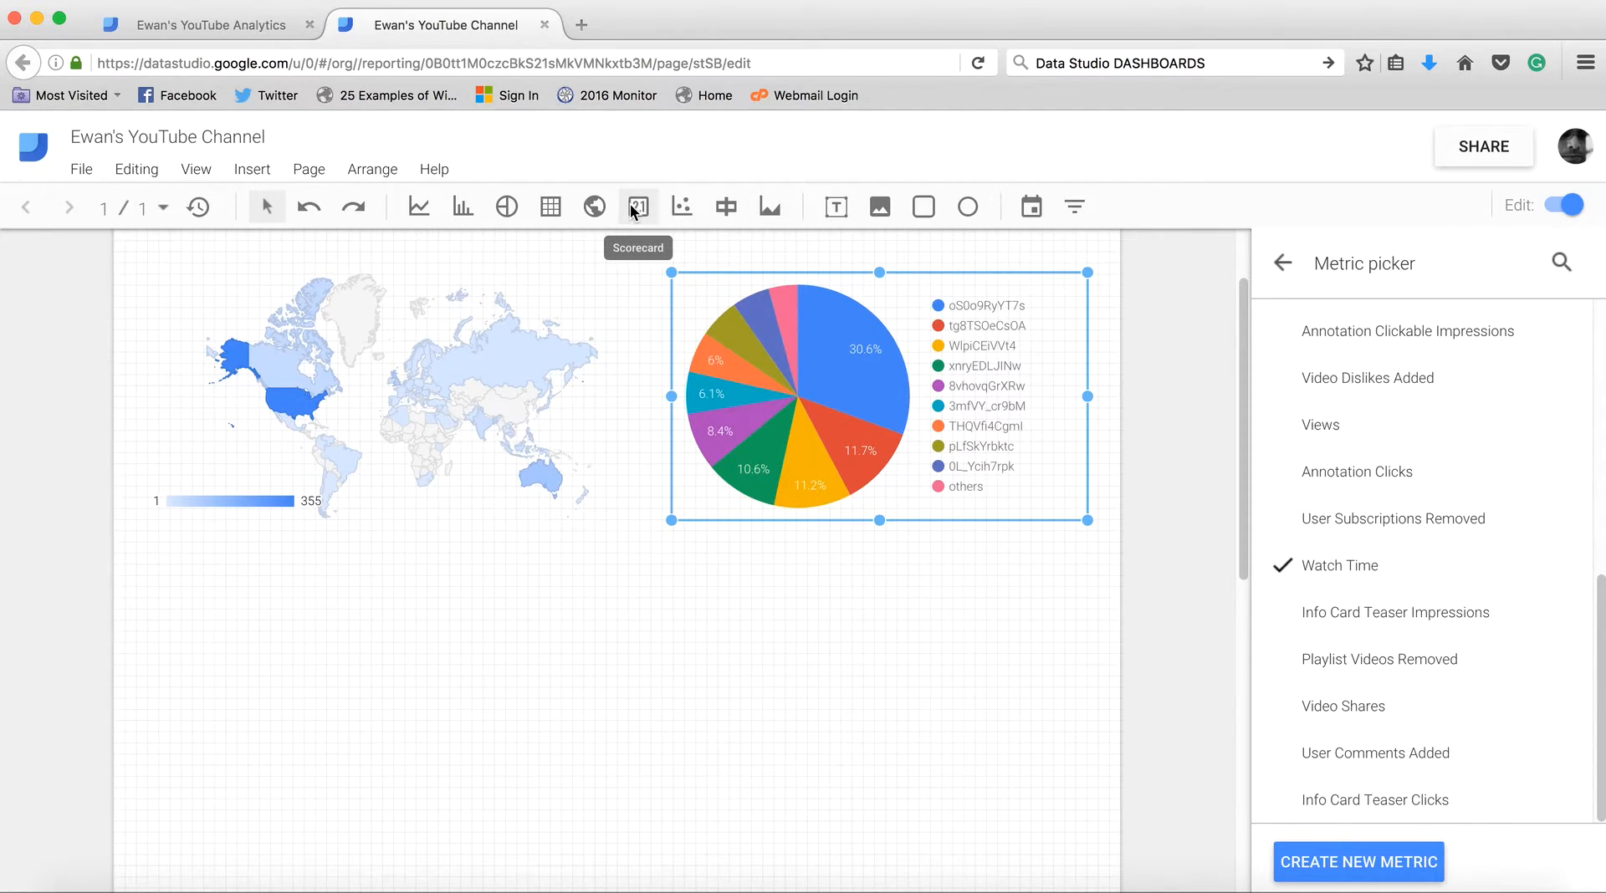
# Insert an area chart on the page below the geo map, slightly wider than the map.
pyautogui.click(768, 219)
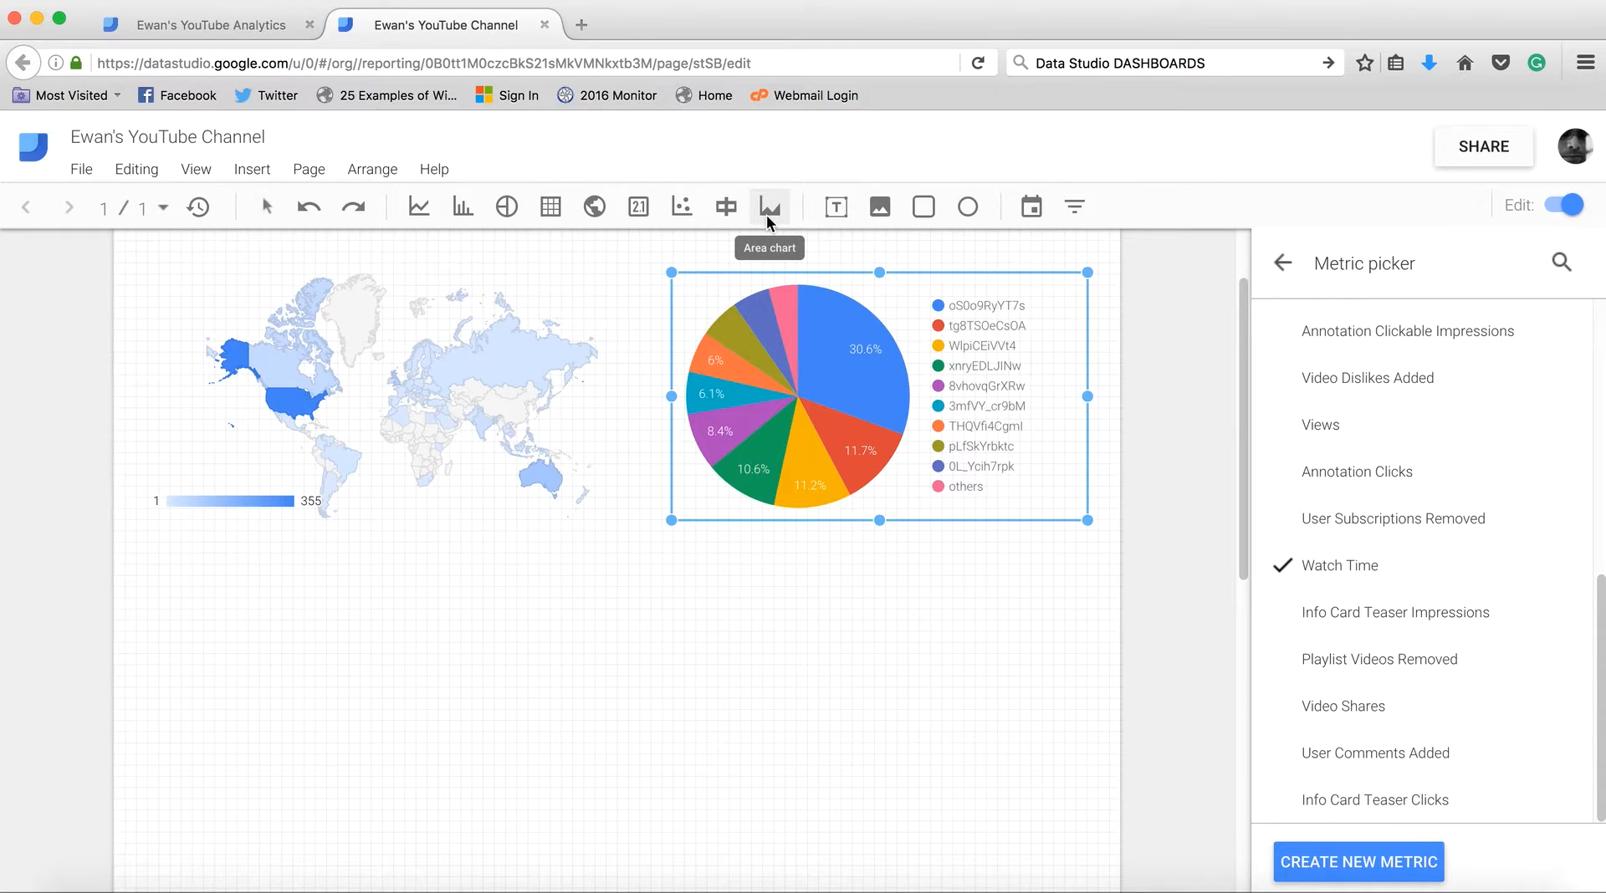
pyautogui.moveTo(182, 623); pyautogui.dragTo(717, 842)
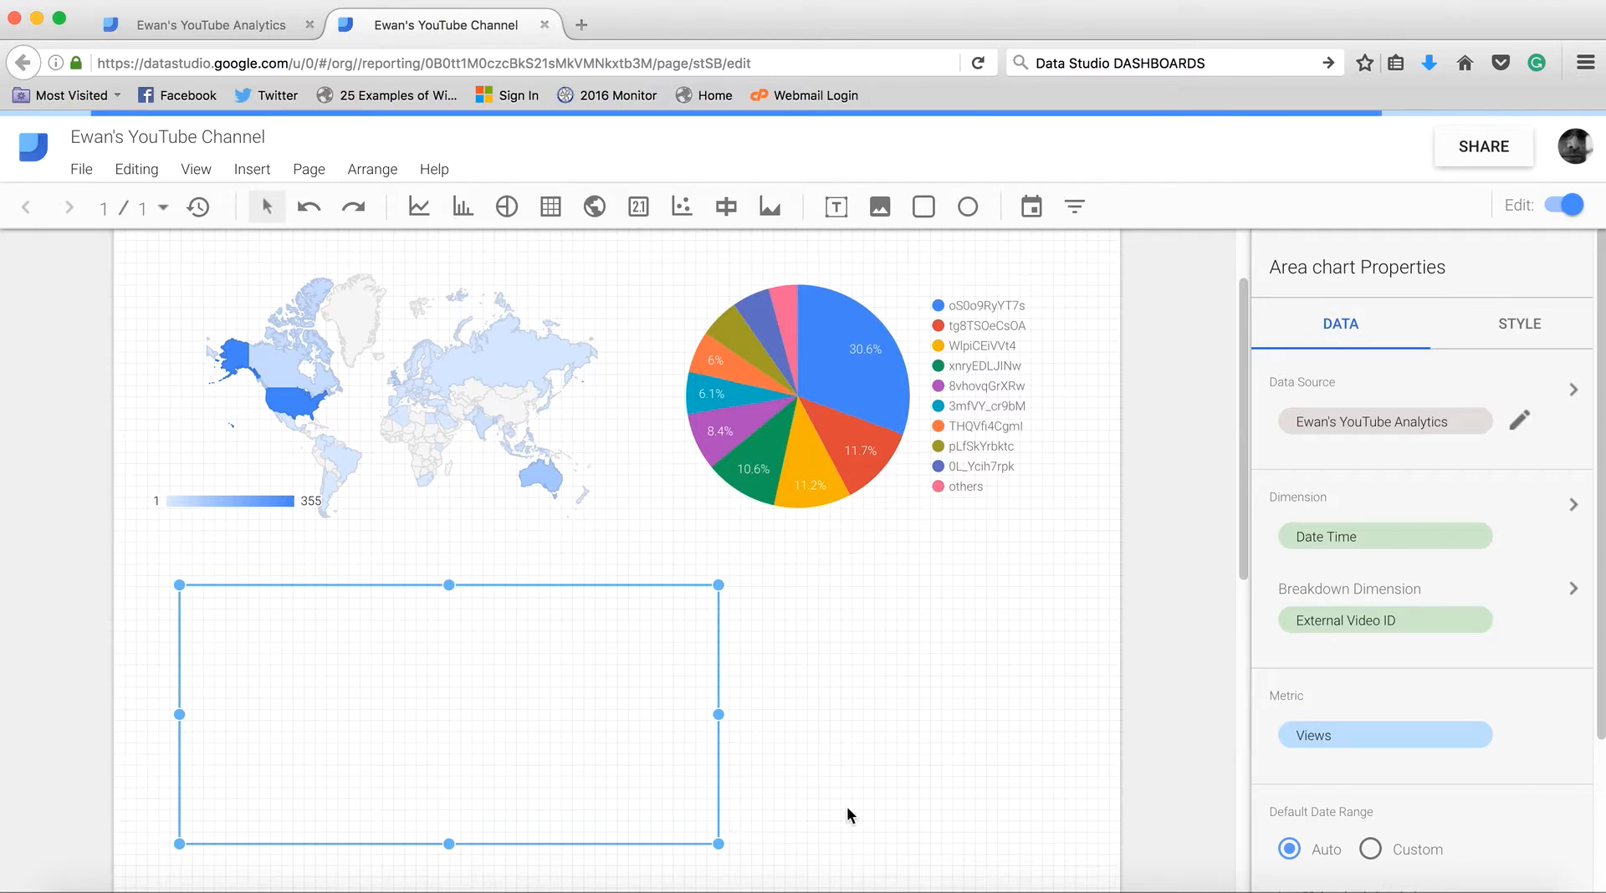
pyautogui.scroll(-2, 1149, 795)
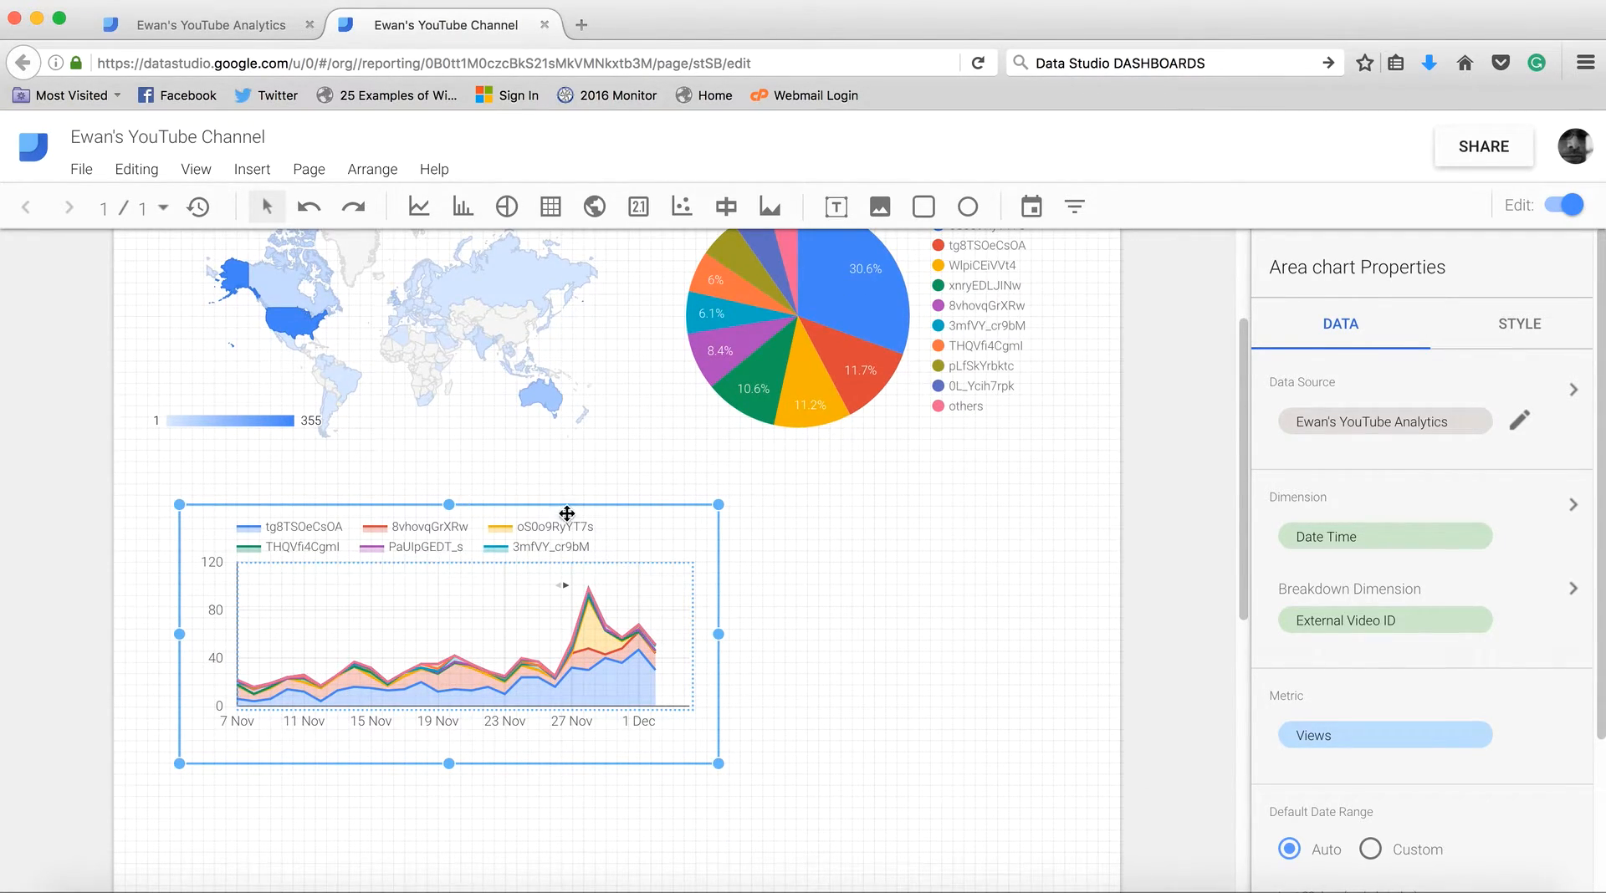
pyautogui.scroll(-4, 806, 643)
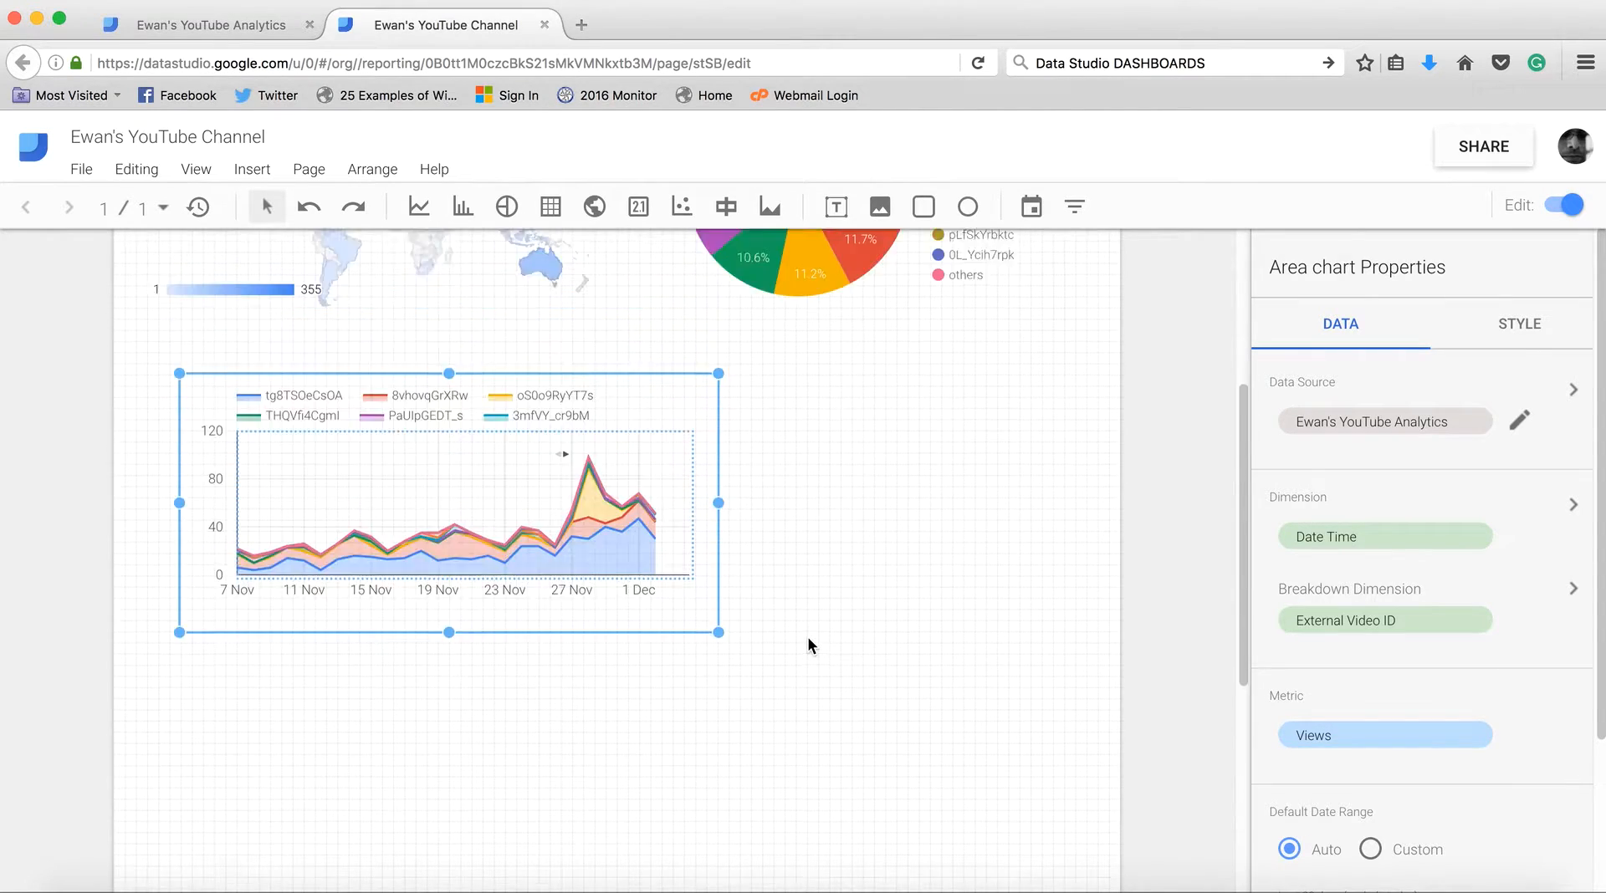
pyautogui.scroll(8, 806, 643)
pyautogui.click(1078, 335)
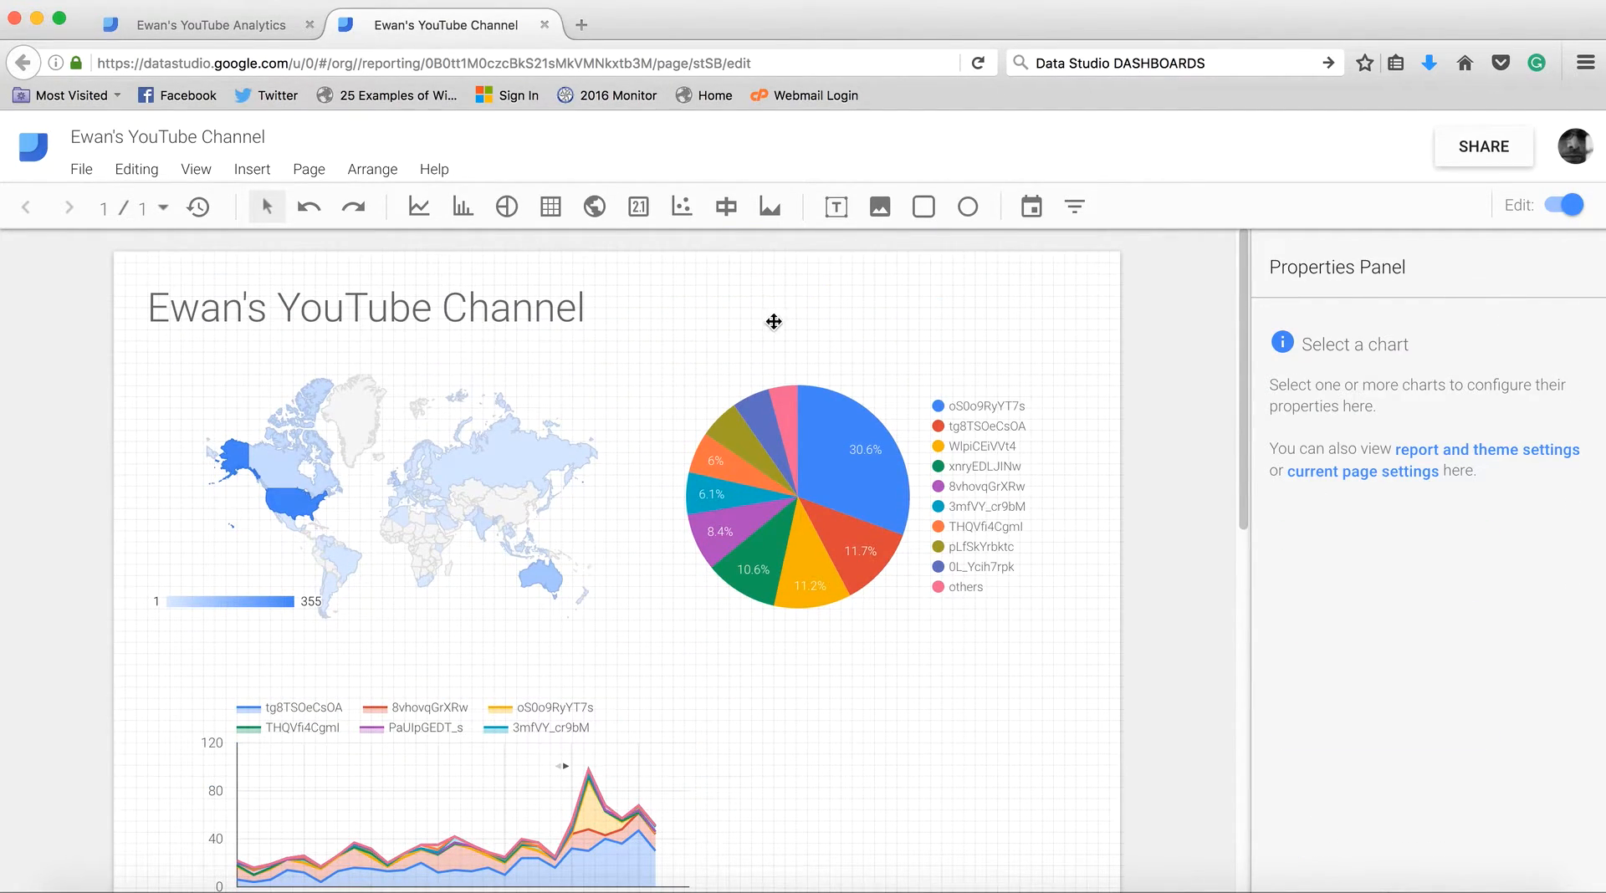
pyautogui.click(548, 313)
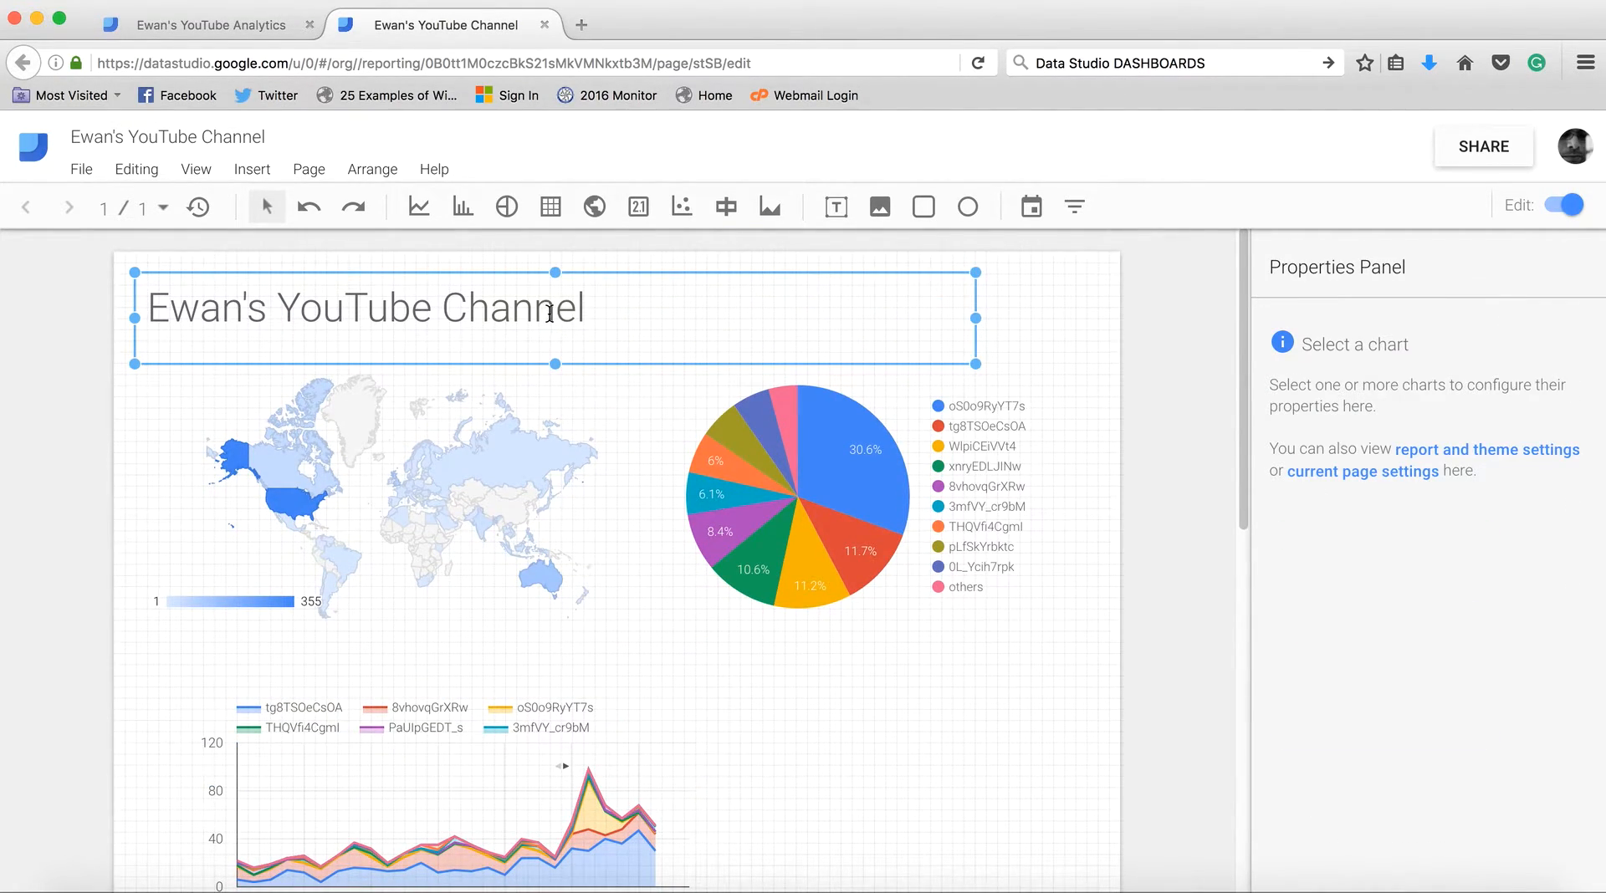
pyautogui.scroll(-3, 861, 653)
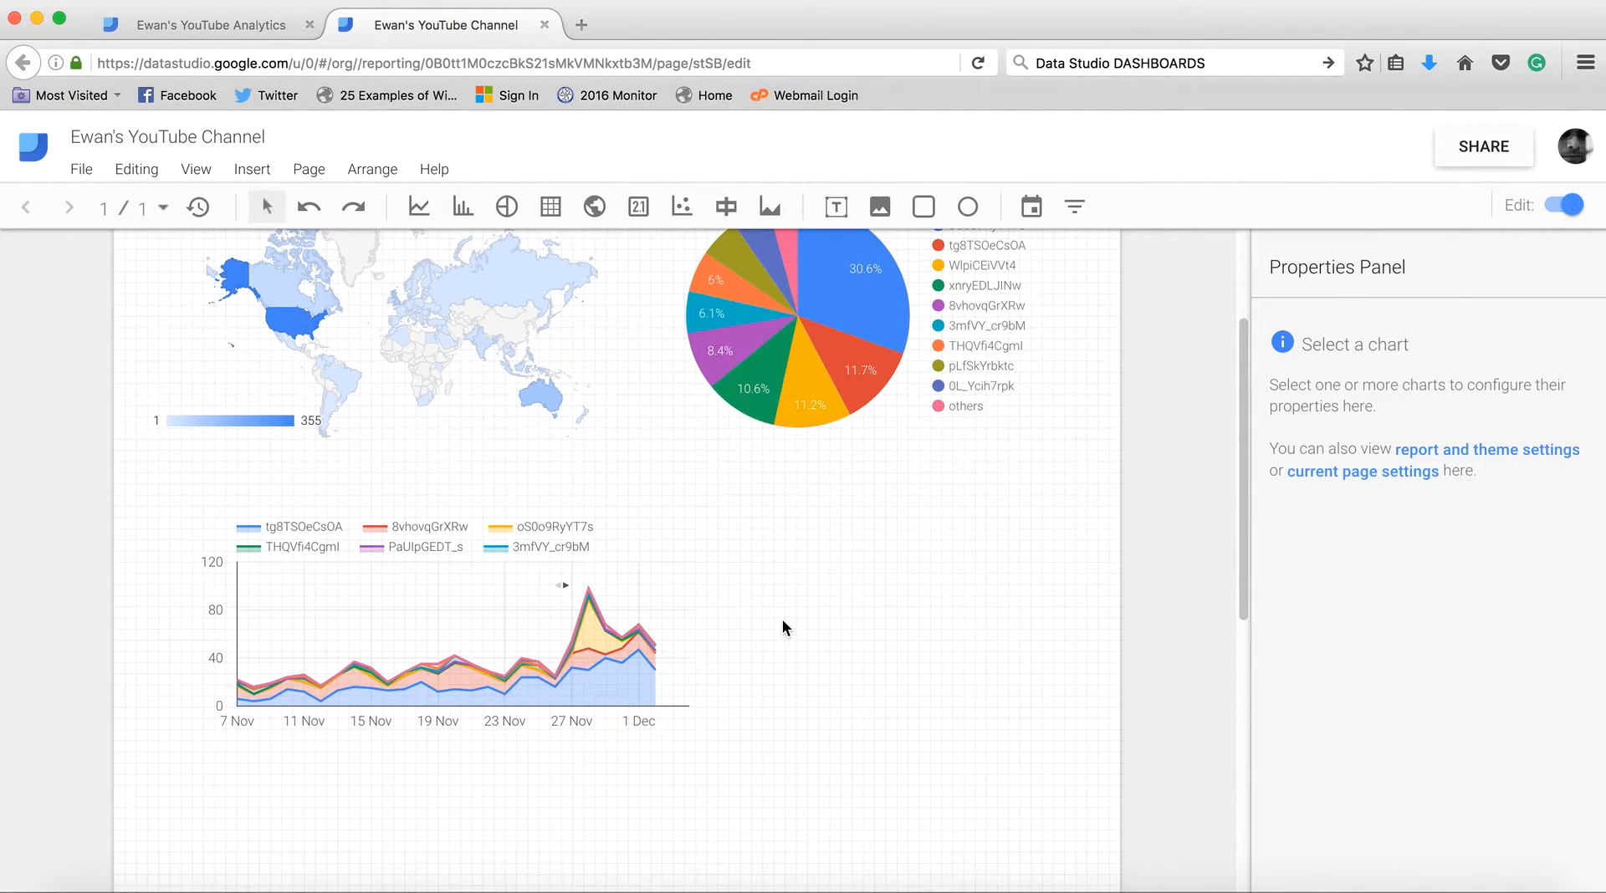
# Review the finished dashboard page and switch the report from editing to view mode.
pyautogui.scroll(-2, 781, 619)
pyautogui.scroll(5, 782, 619)
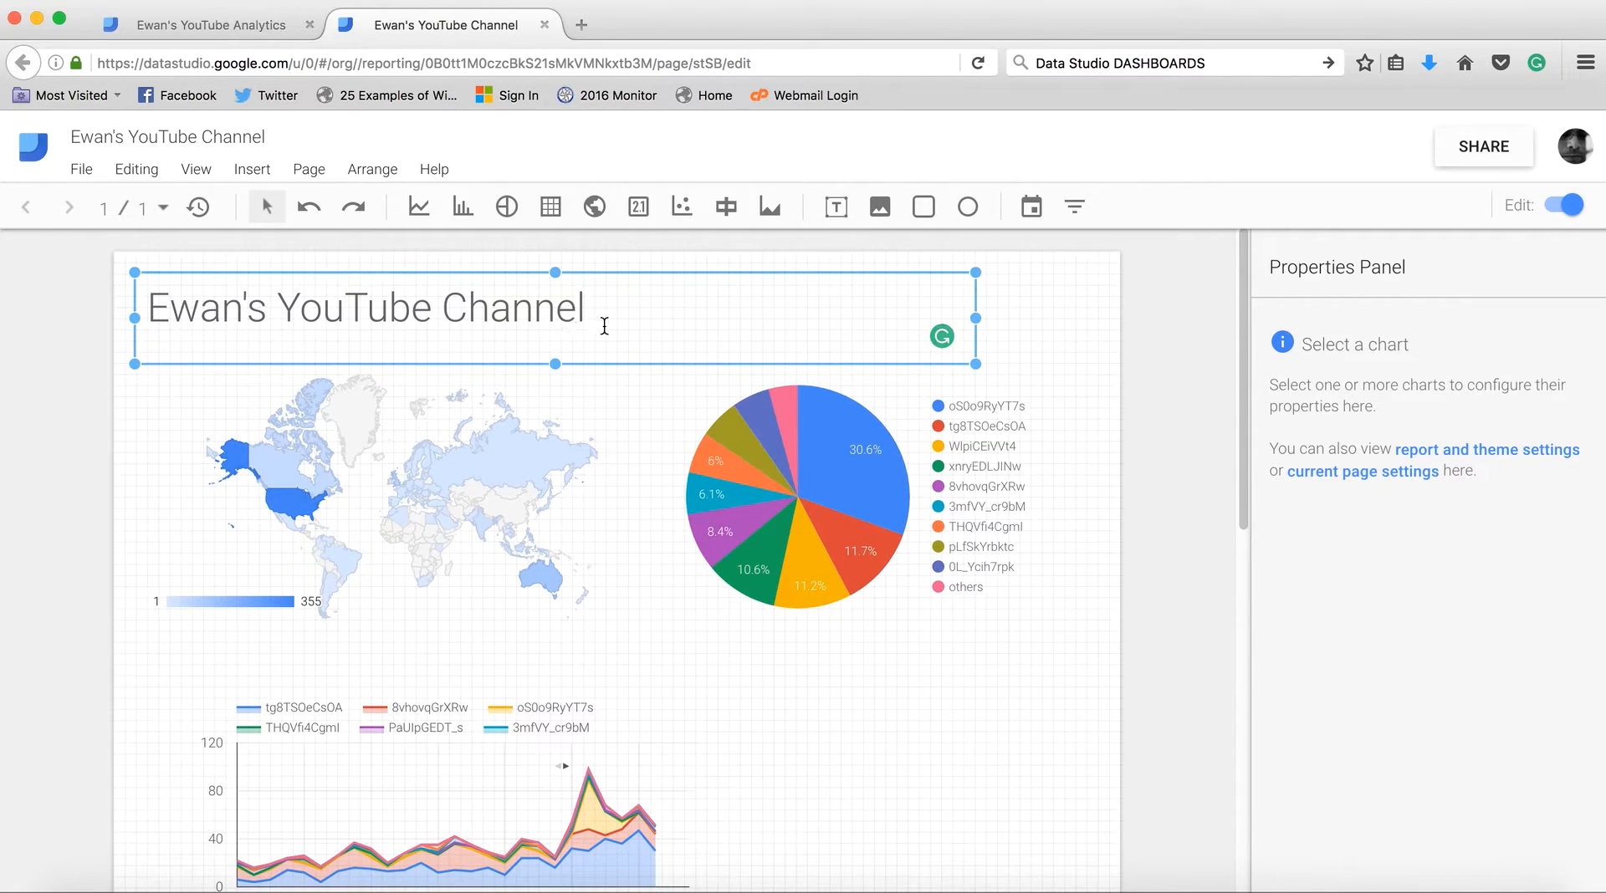
pyautogui.click(1561, 206)
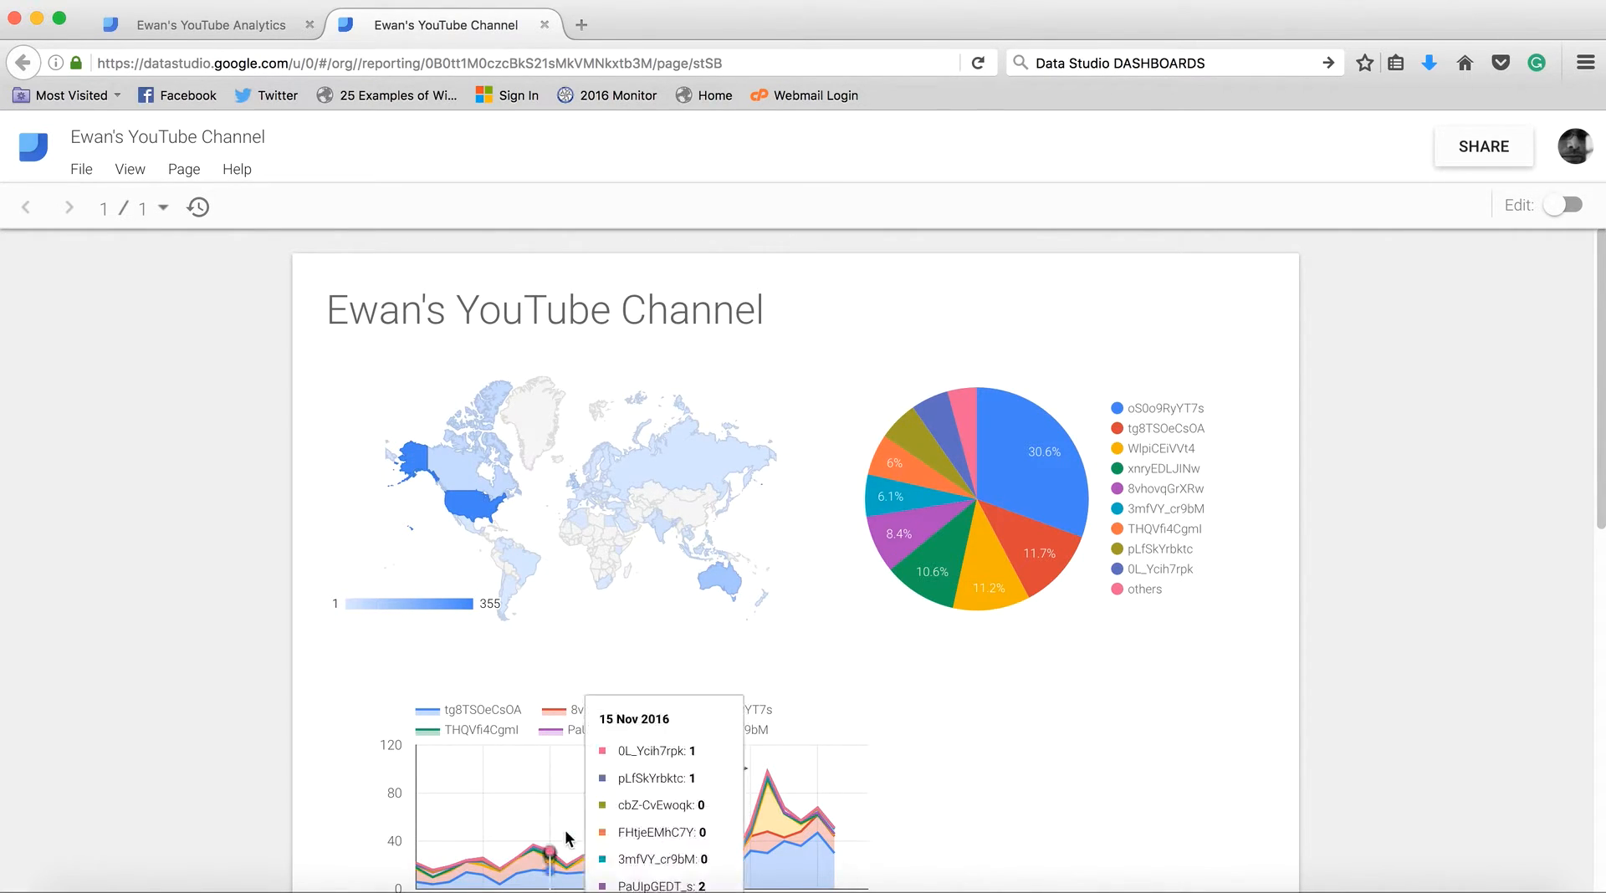
# Open the report's sharing options and close them without adding anyone.
pyautogui.click(88, 174)
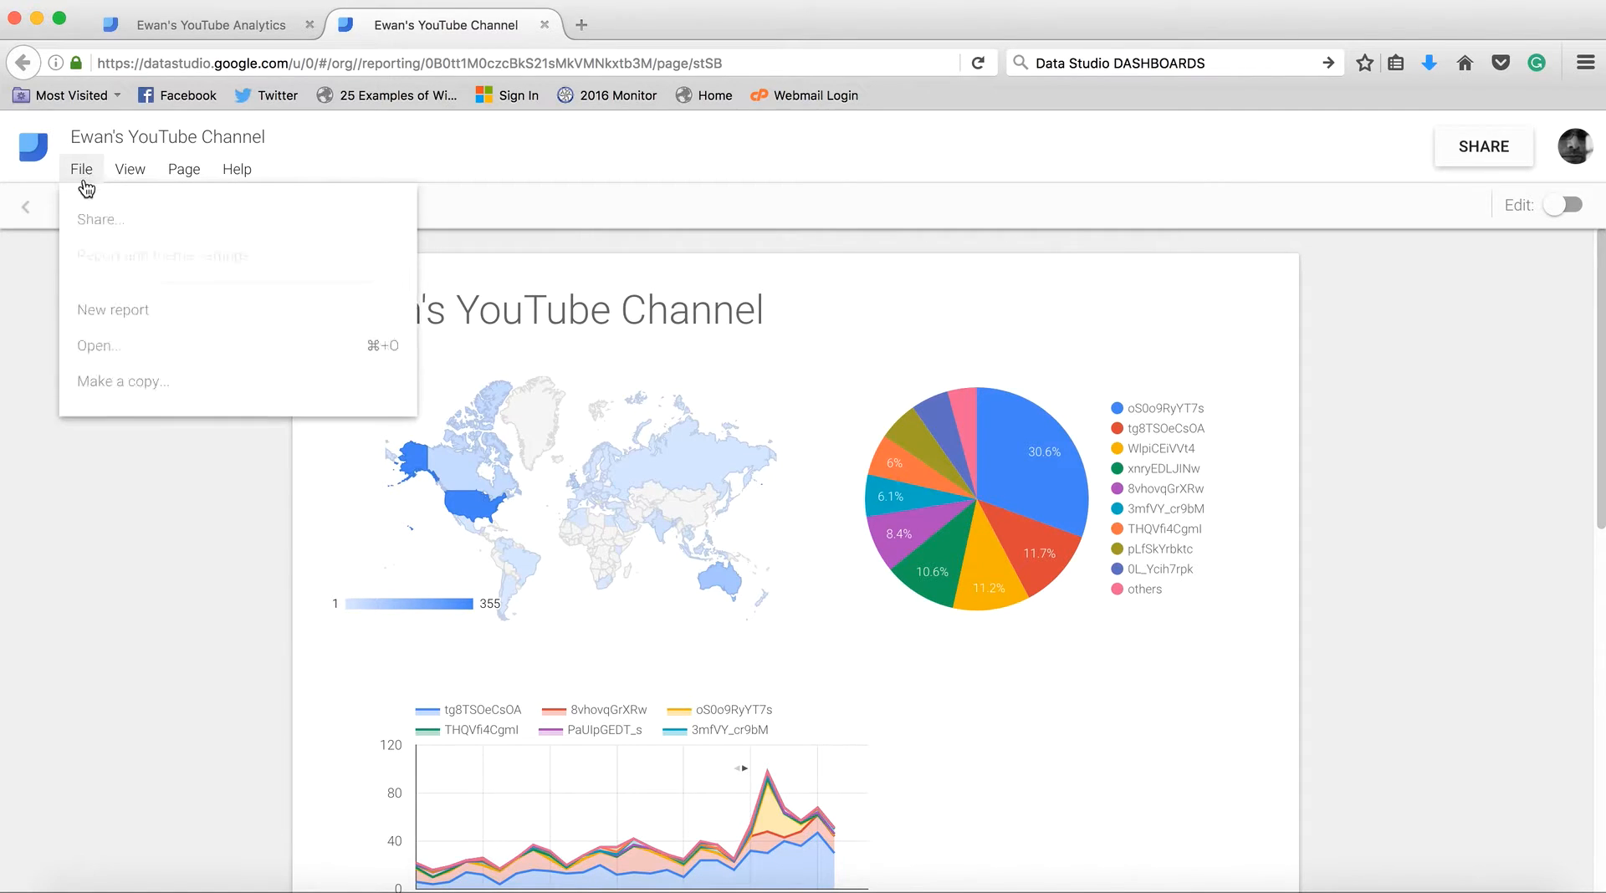
pyautogui.click(97, 224)
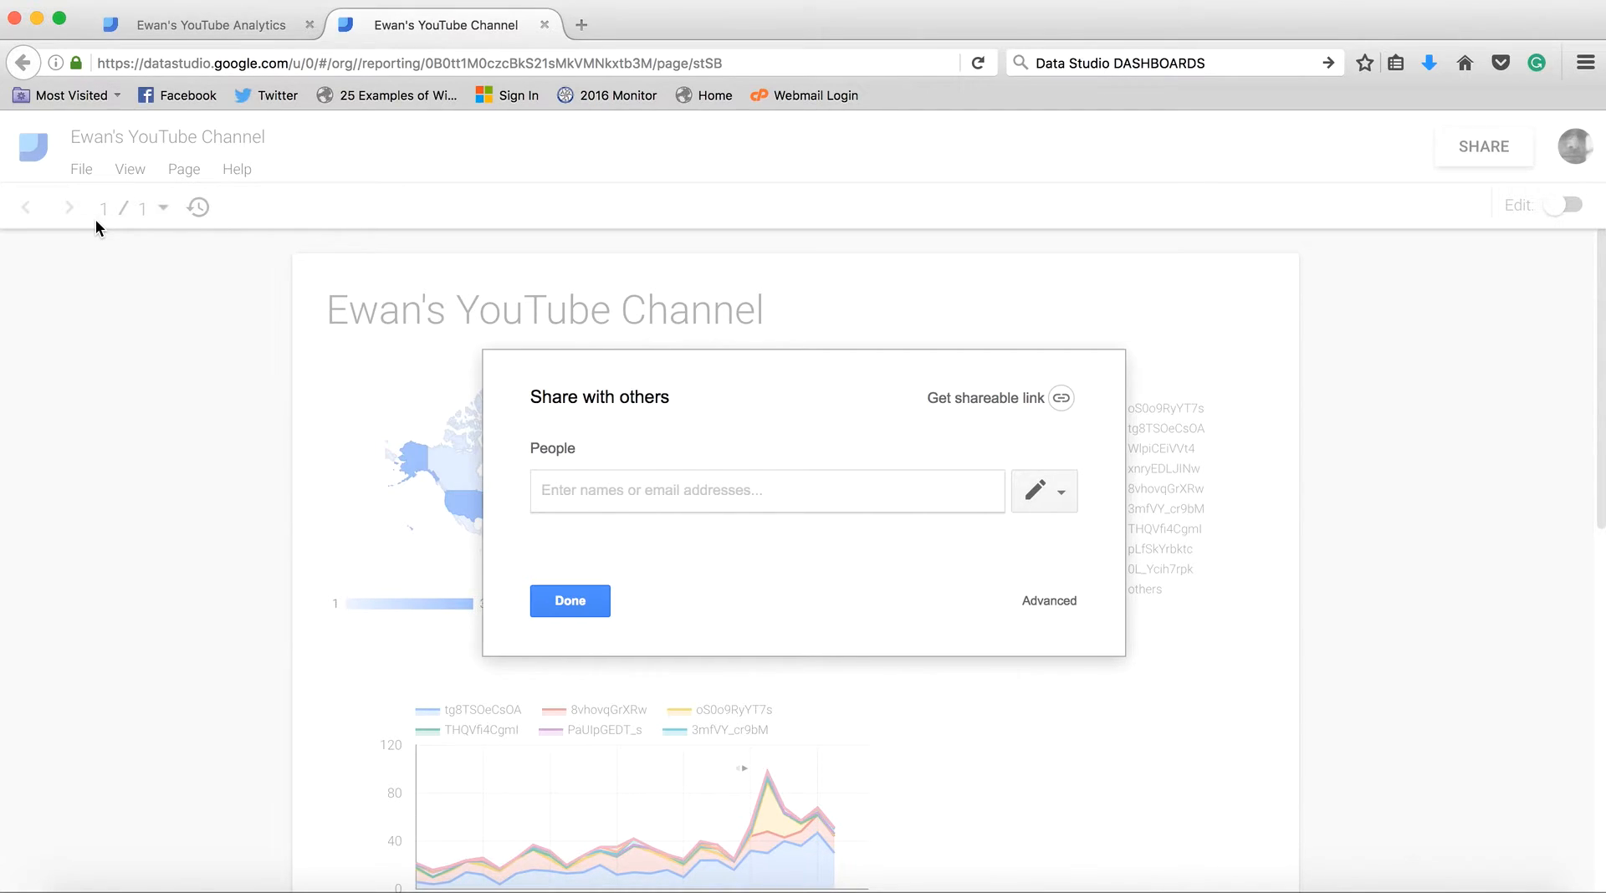
pyautogui.click(569, 604)
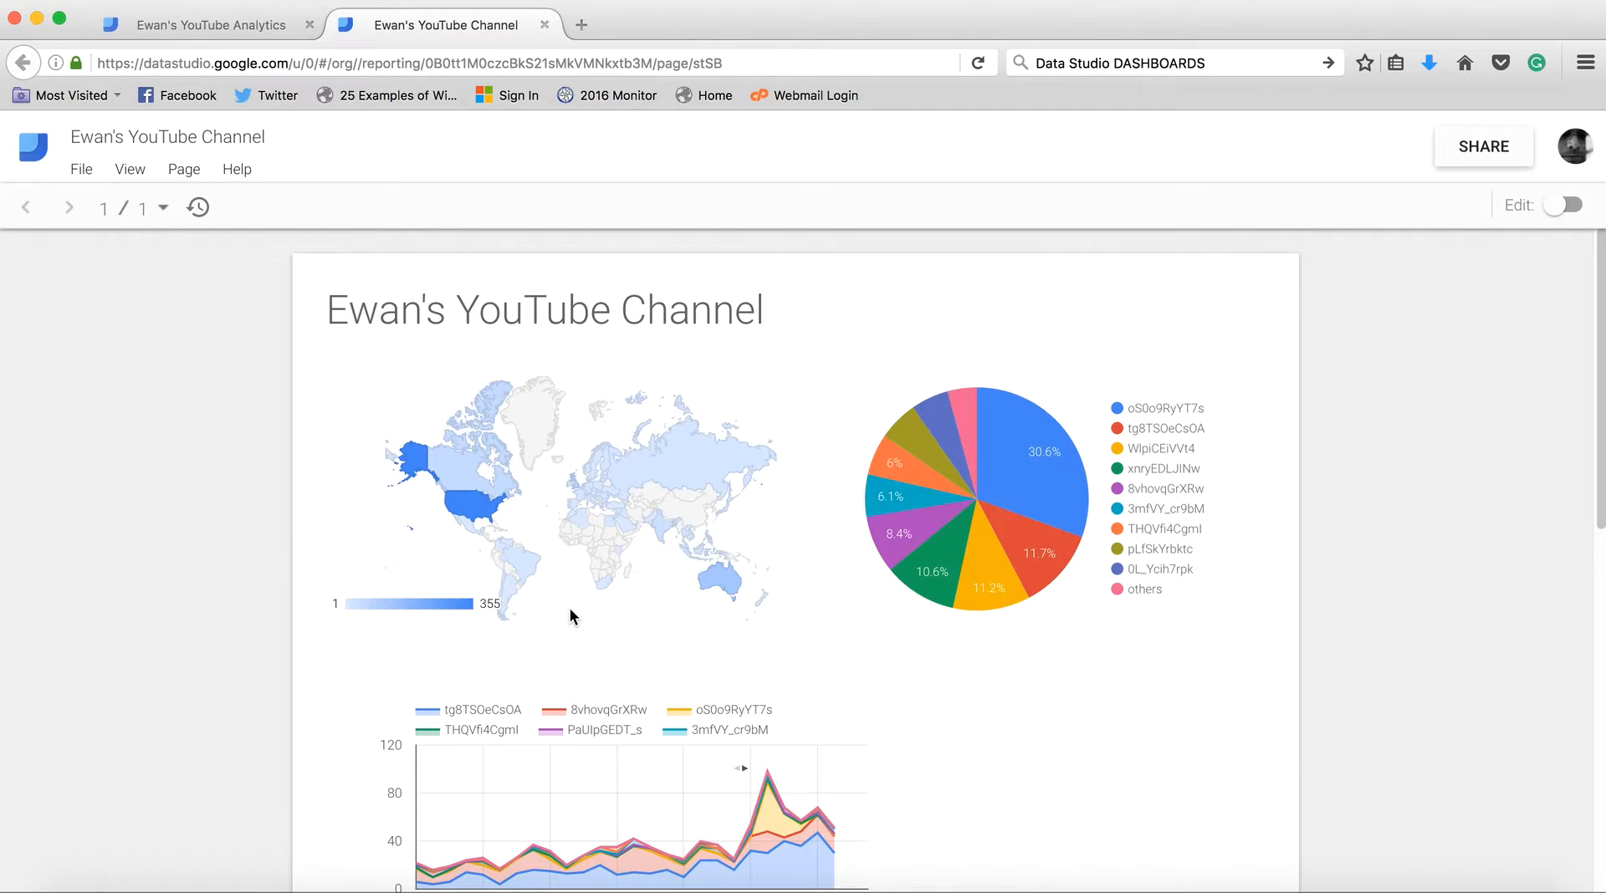
# Return from the data source to the home page's report list, open the YouTube channel report and refresh its data.
pyautogui.click(189, 26)
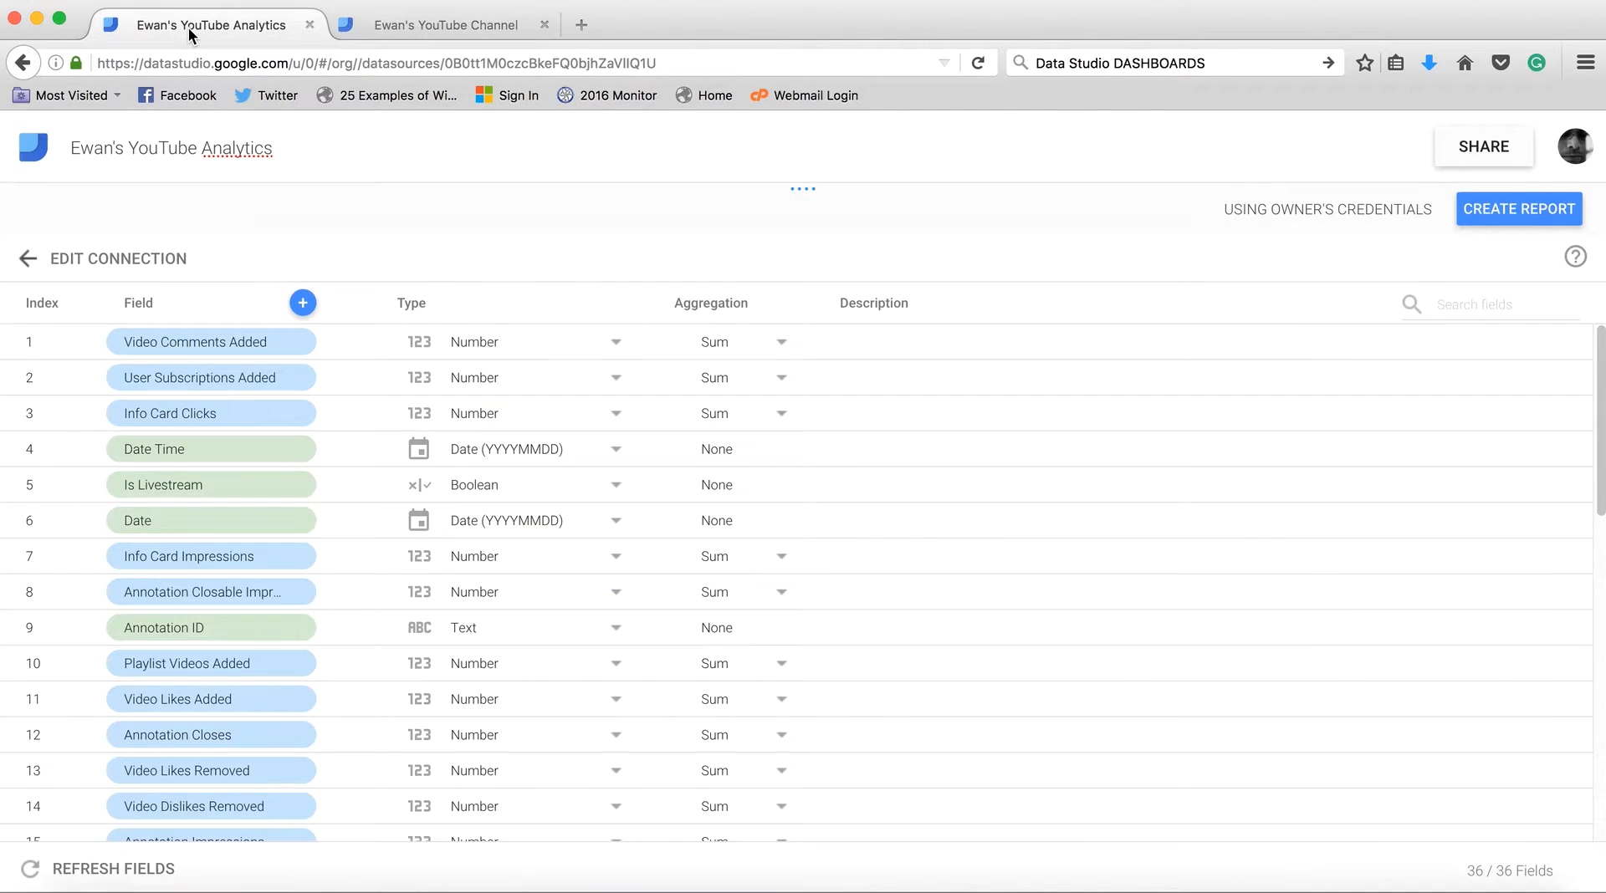
pyautogui.click(32, 154)
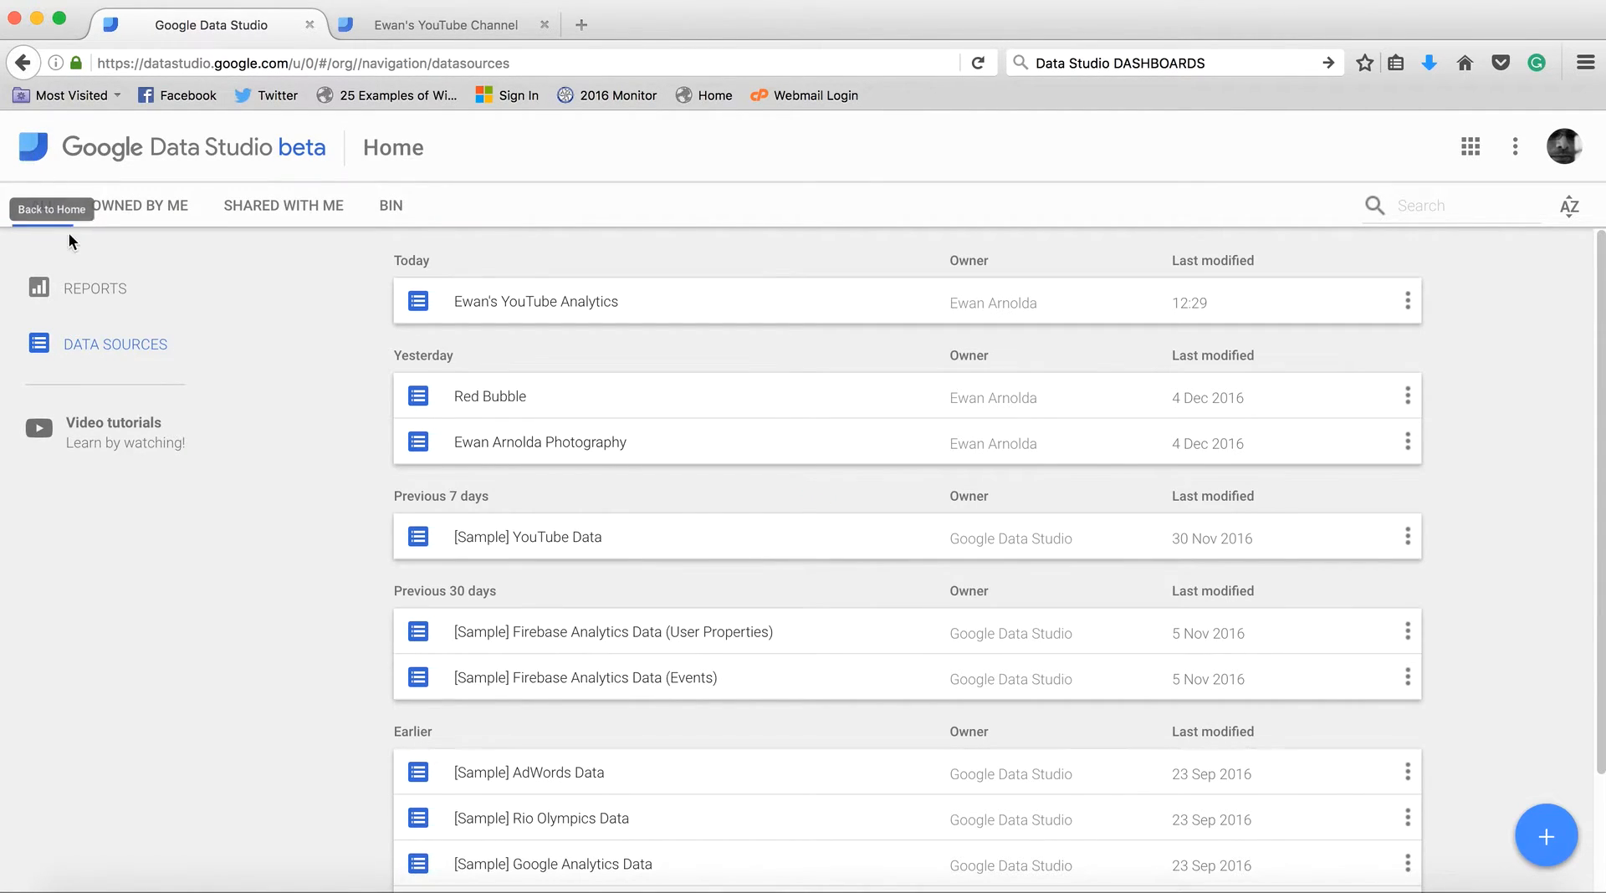
pyautogui.click(77, 294)
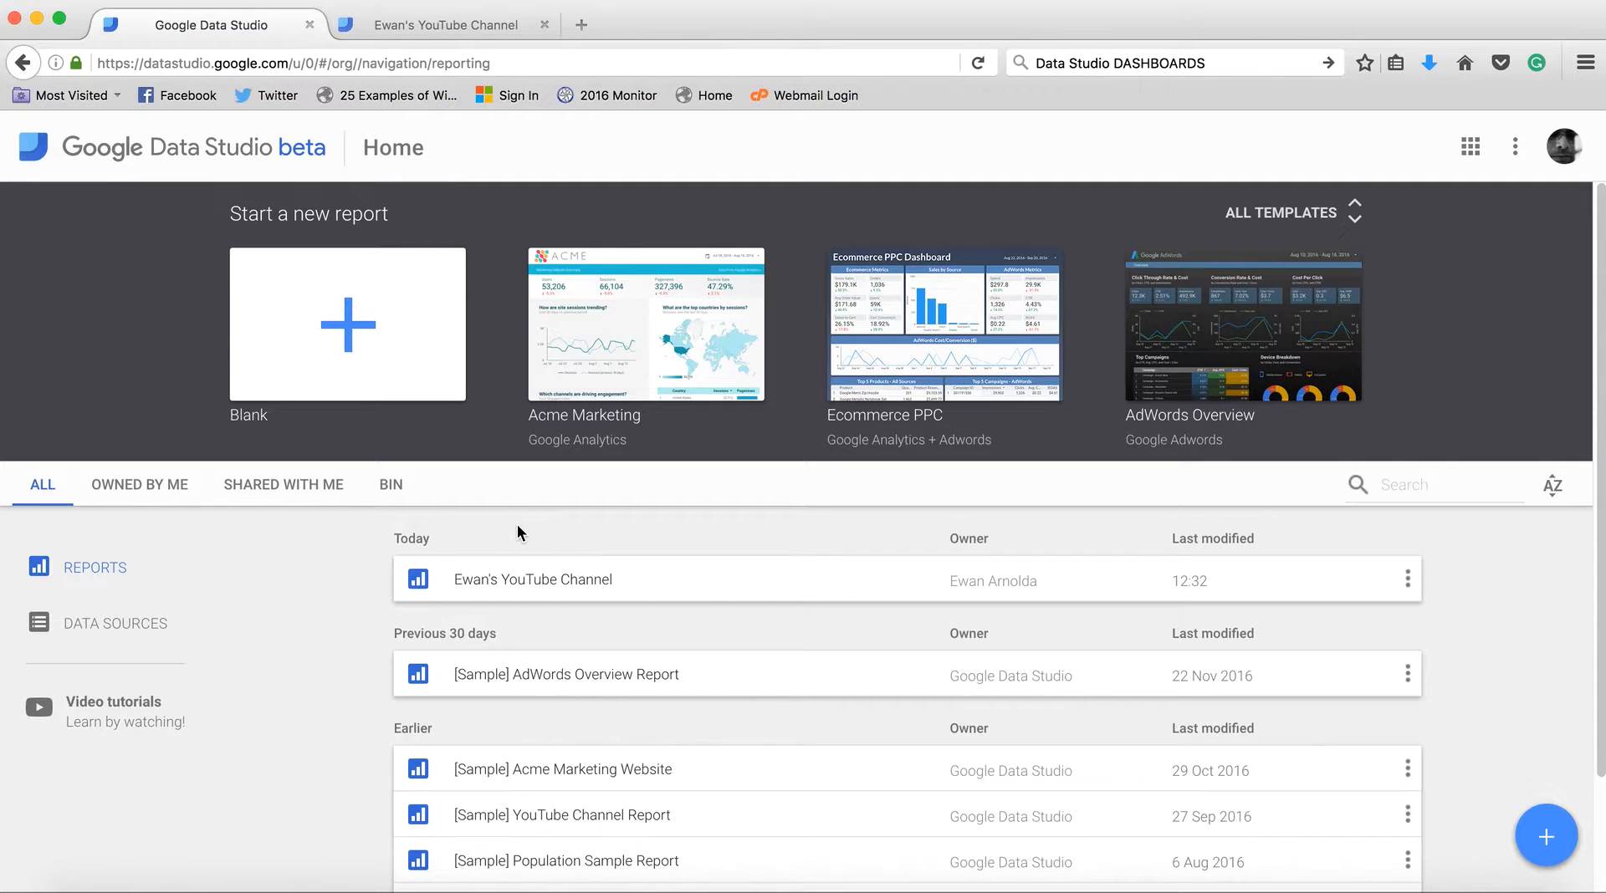
pyautogui.click(550, 585)
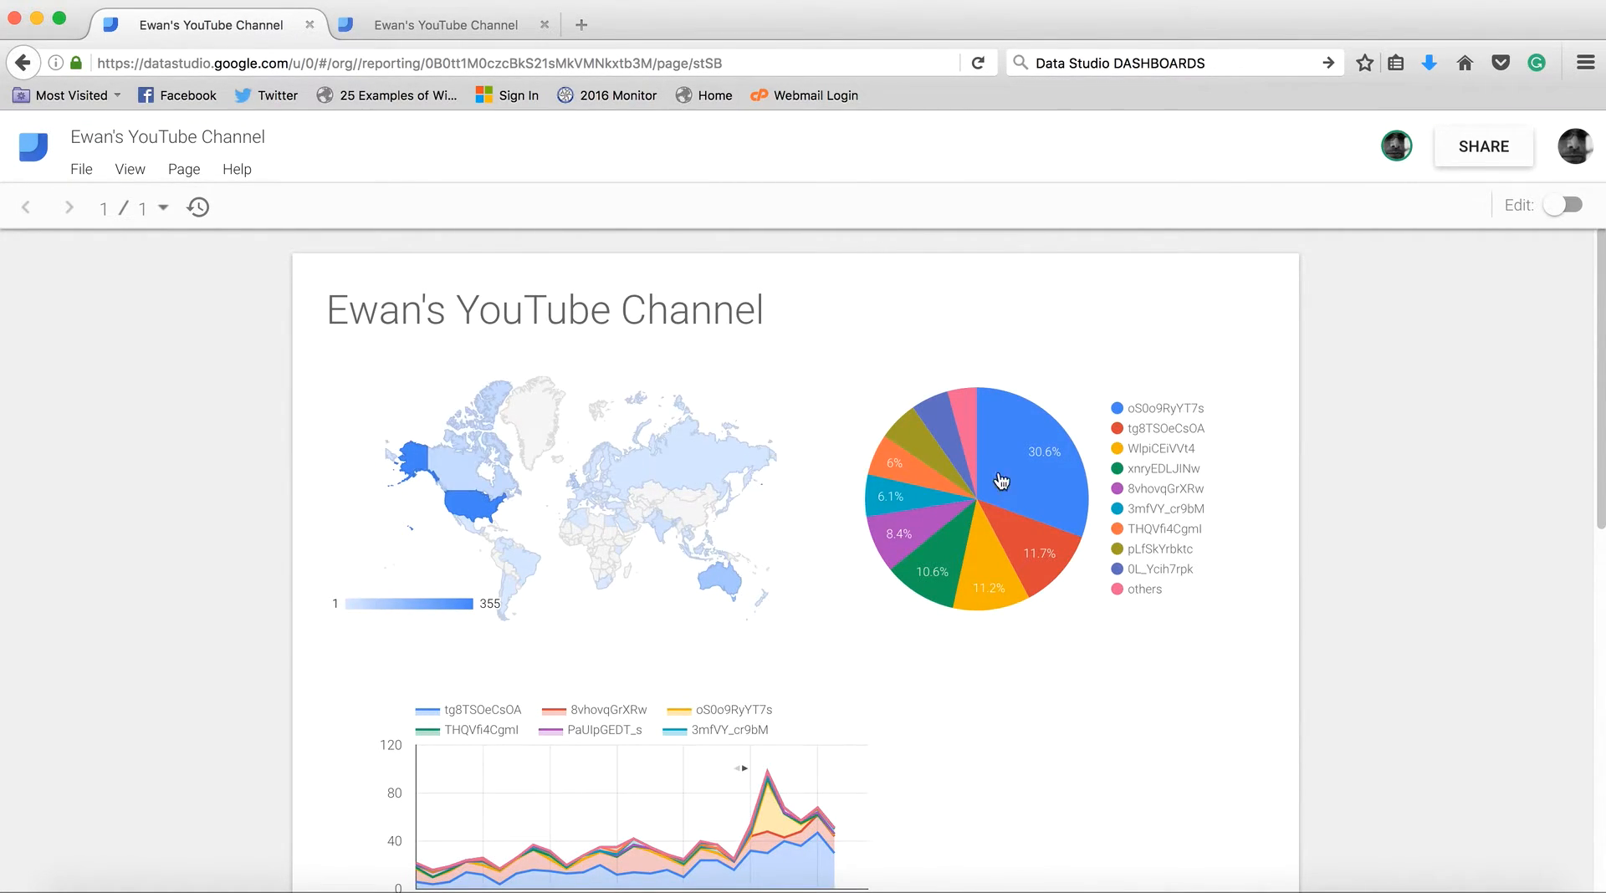
pyautogui.click(198, 208)
# Start a new report from the [Sample] YouTube Channel Report template in the home page's template gallery.
pyautogui.click(39, 148)
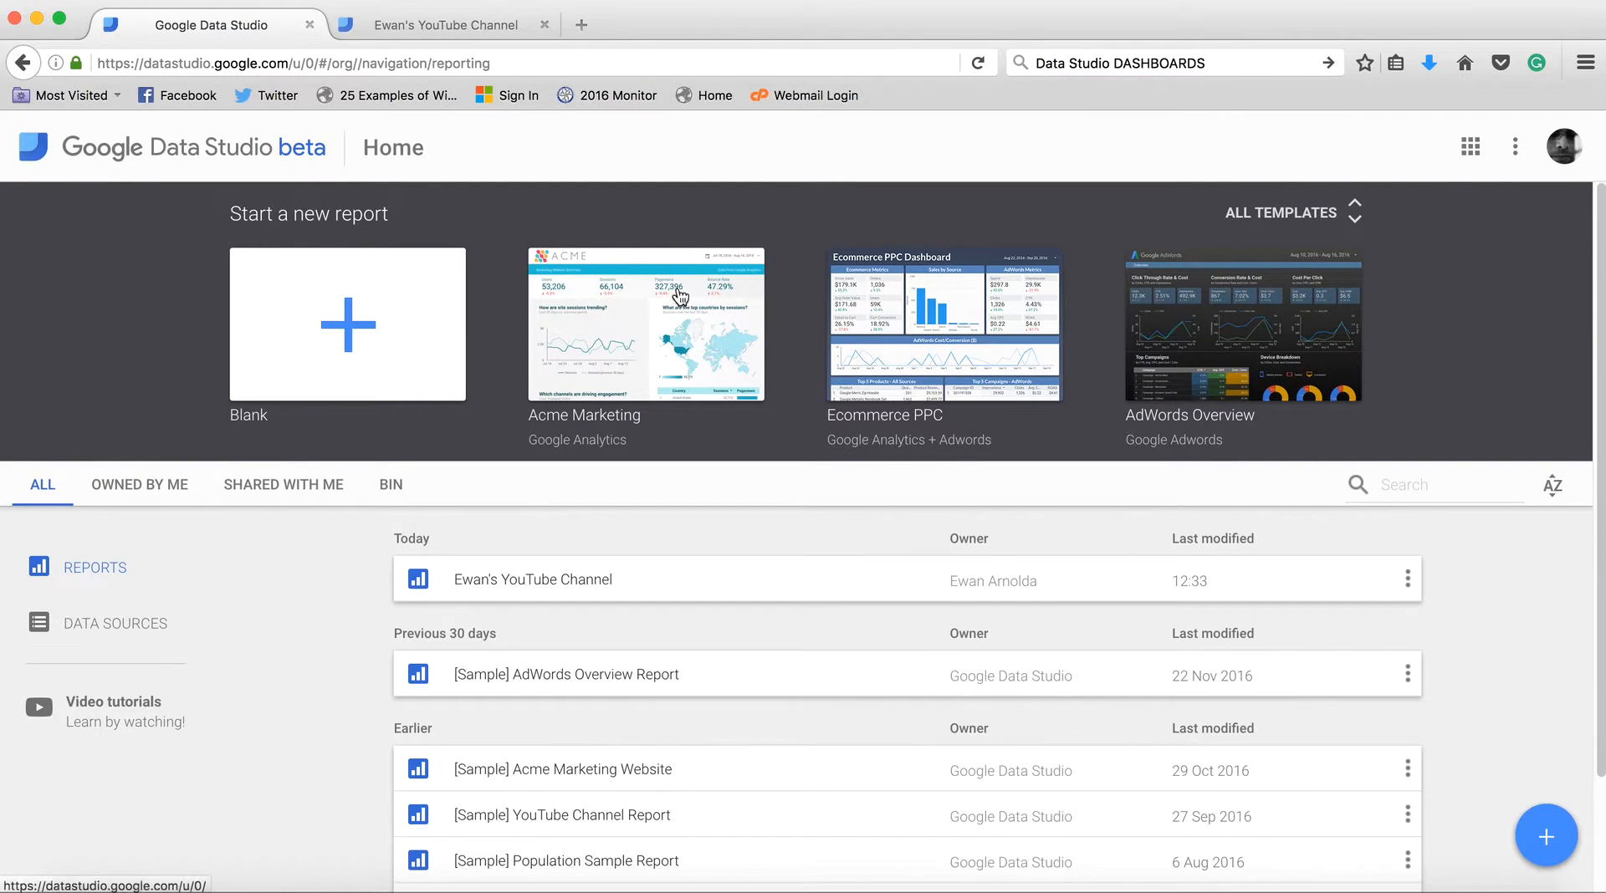
pyautogui.click(1289, 217)
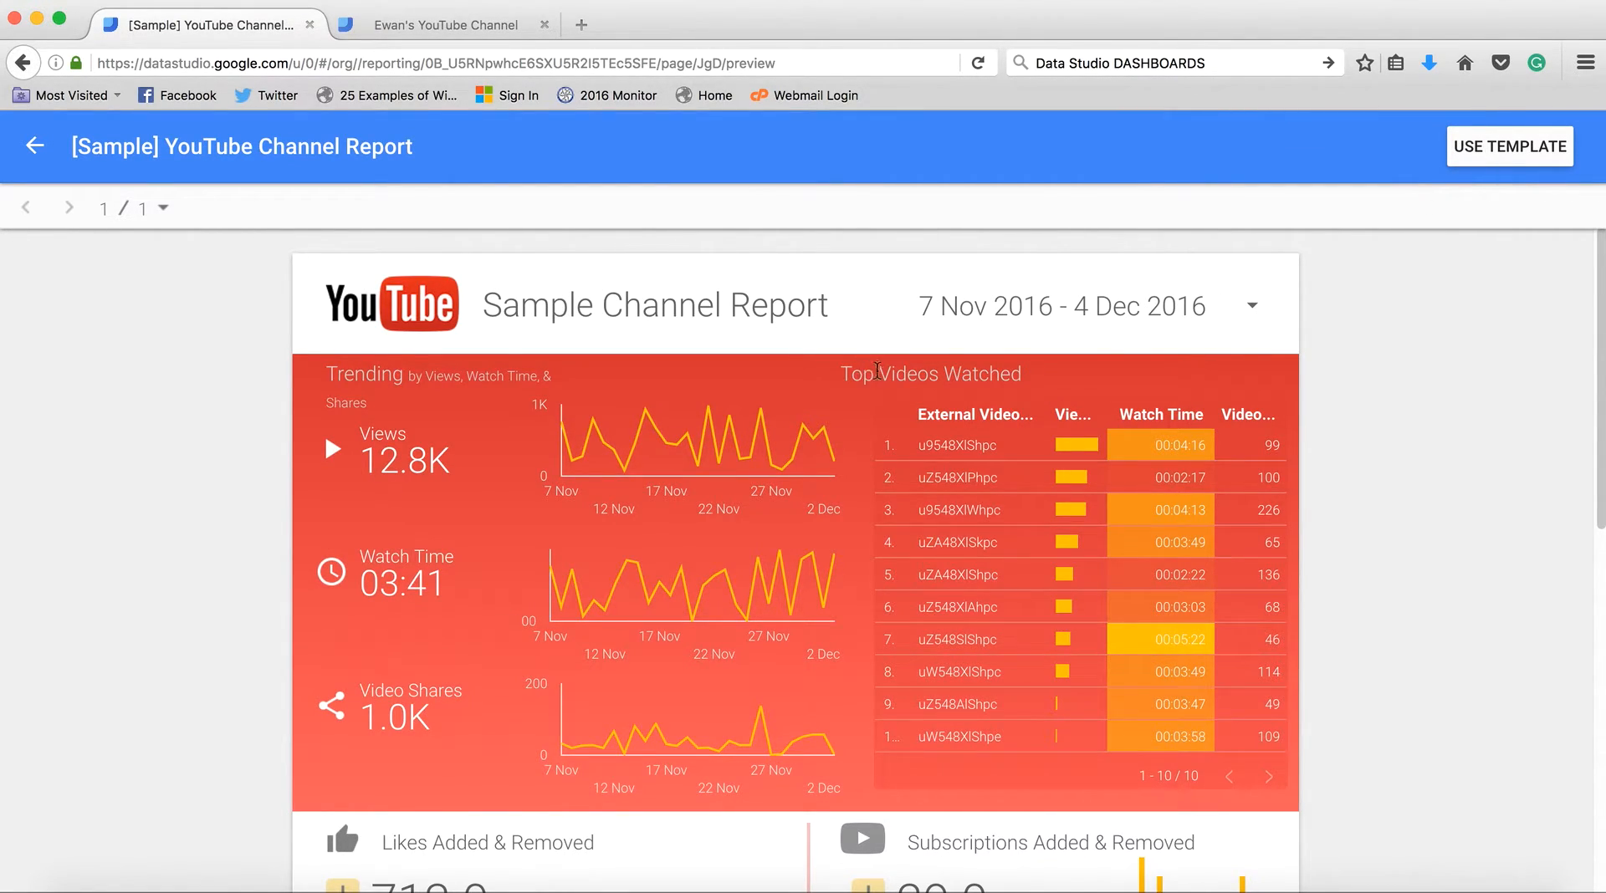
pyautogui.click(1521, 149)
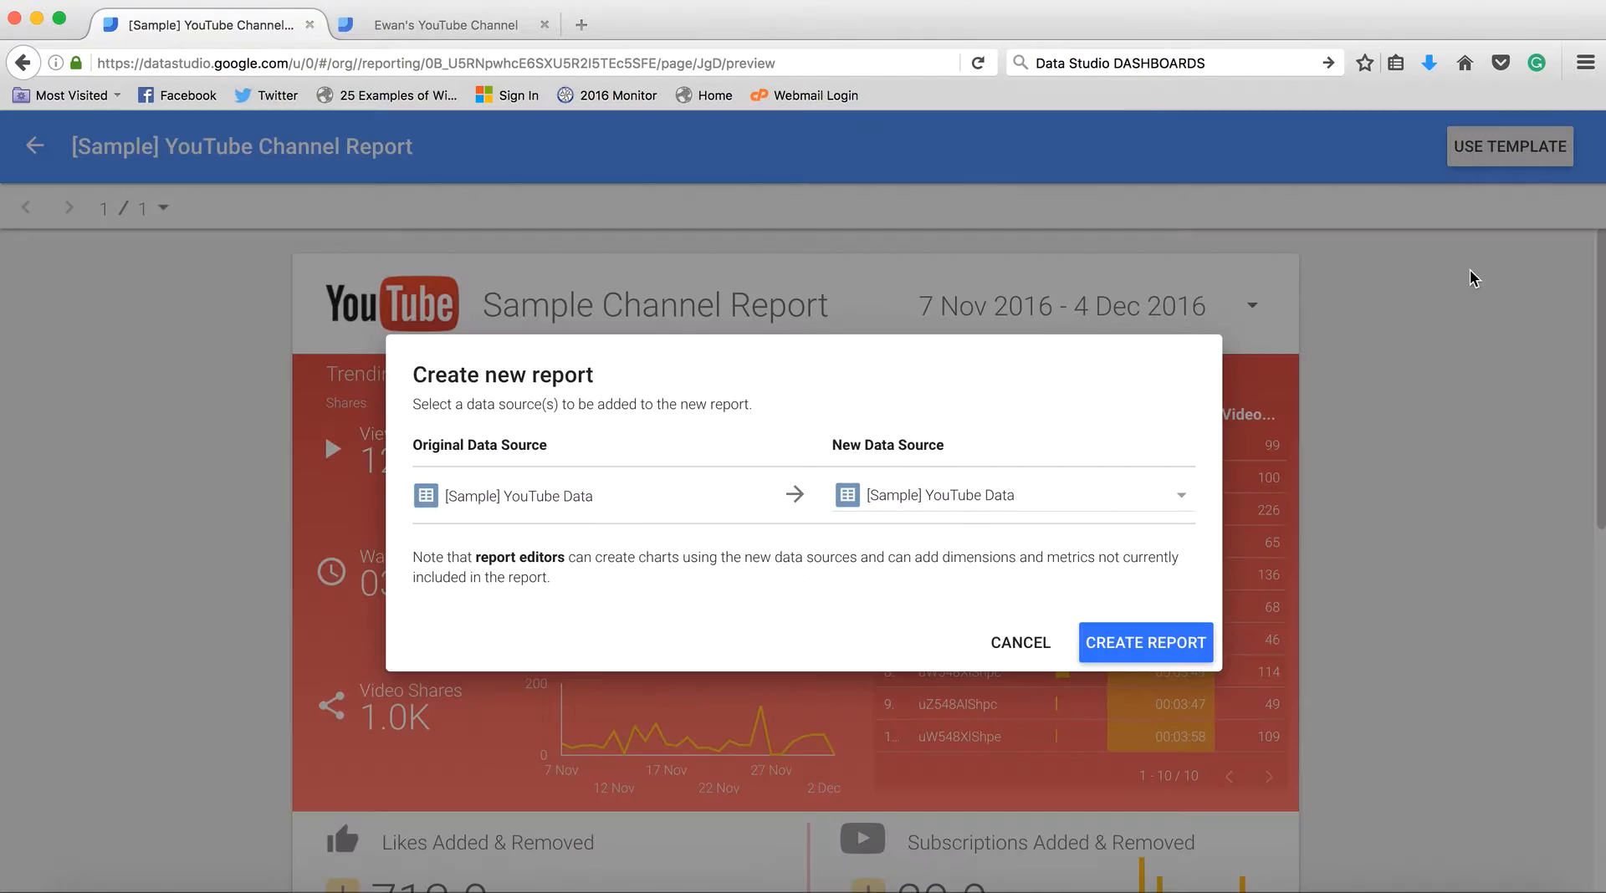
# Choose the channel owner's YouTube Analytics source in place of [Sample] YouTube Data and create the report.
pyautogui.click(1068, 505)
pyautogui.moveTo(1188, 484); pyautogui.dragTo(1199, 316)
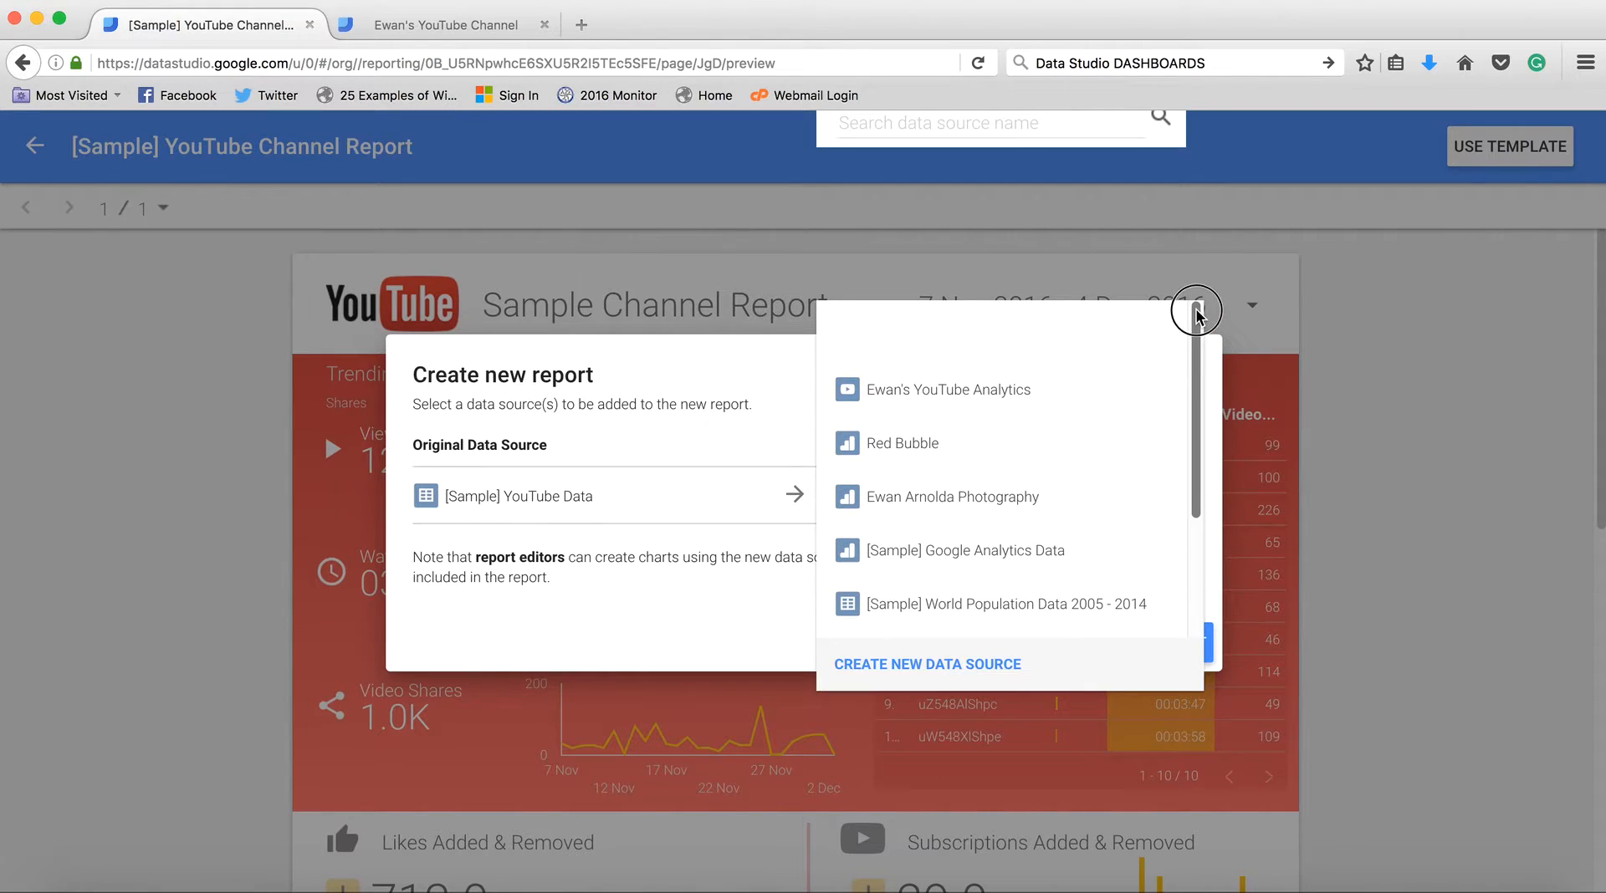
pyautogui.click(925, 395)
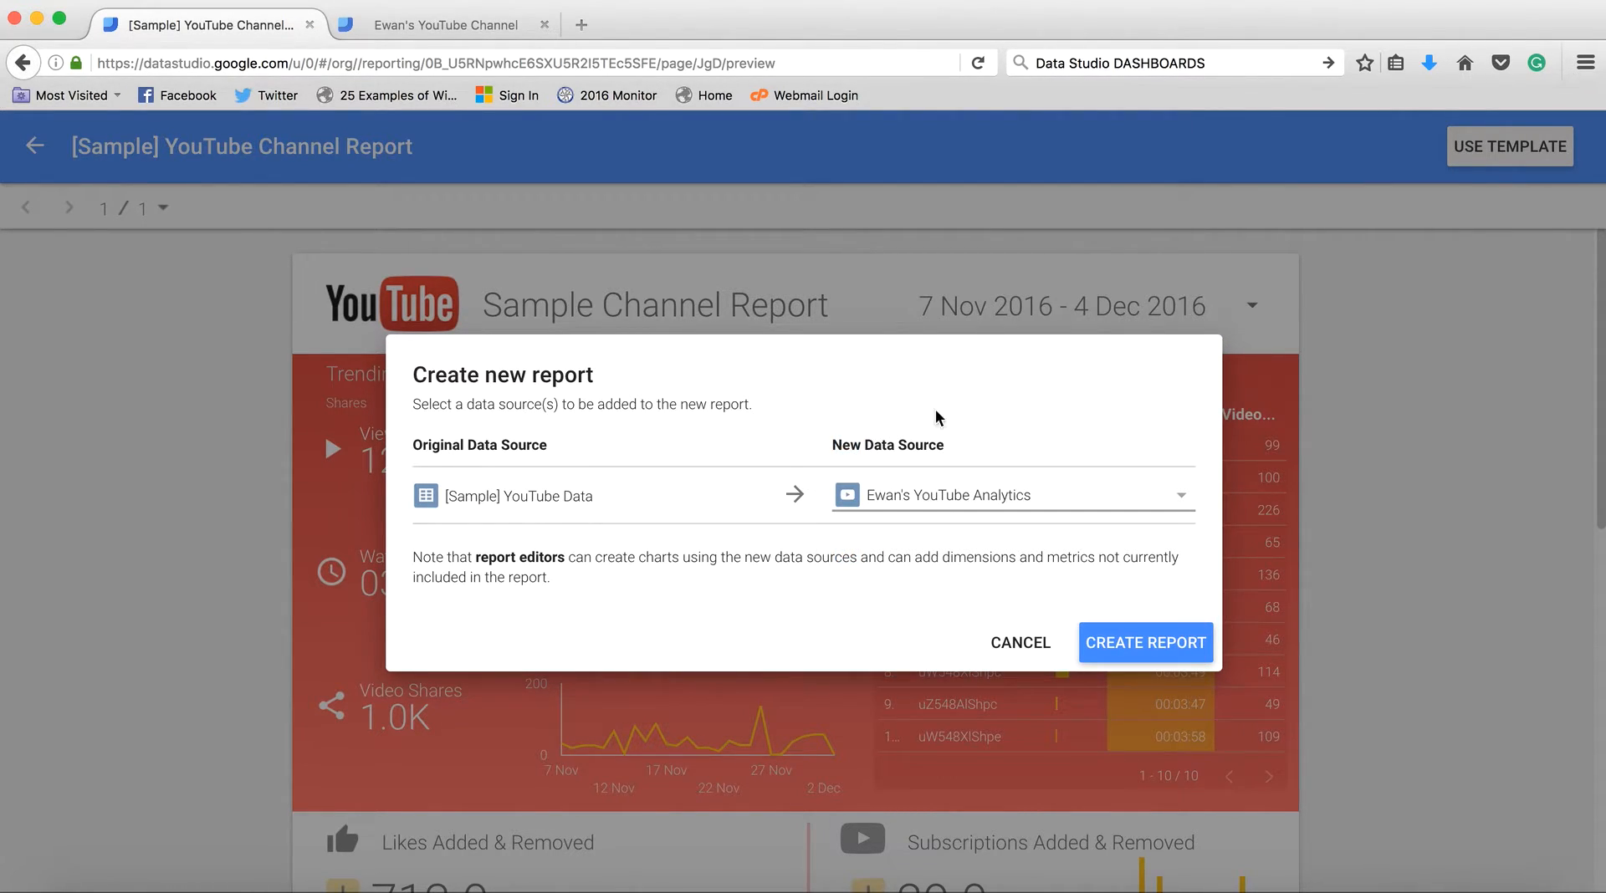
pyautogui.click(1124, 641)
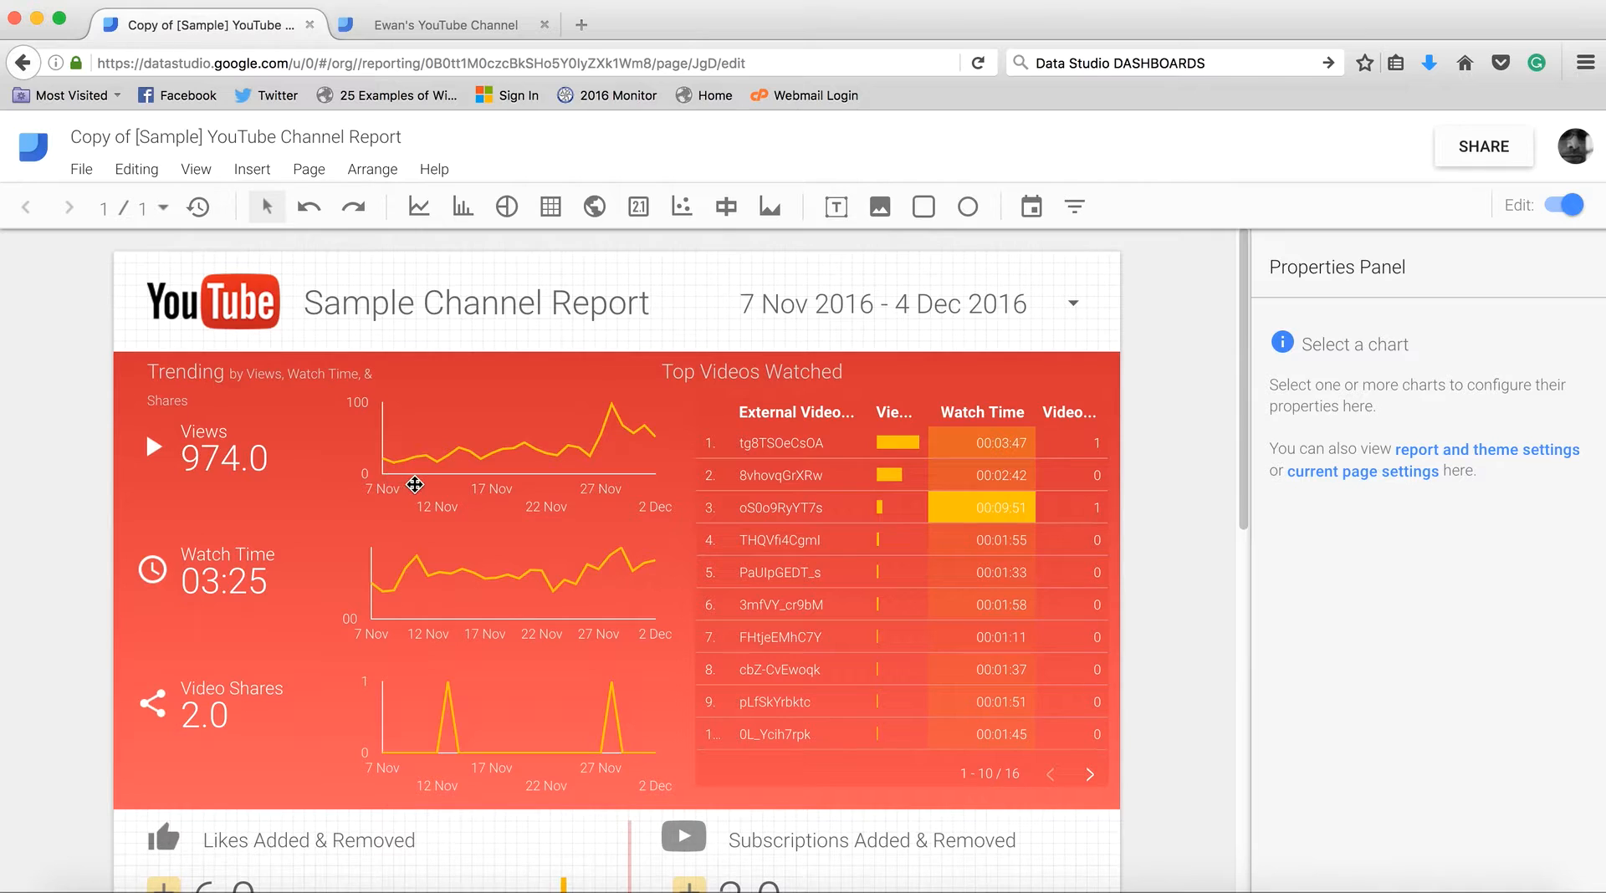
# Replace the "Sample Channel Report" heading with the channel owner's first name in possessive form followed by "YouTube Channel".
pyautogui.scroll(-3, 530, 706)
pyautogui.scroll(-5, 599, 699)
pyautogui.scroll(8, 432, 642)
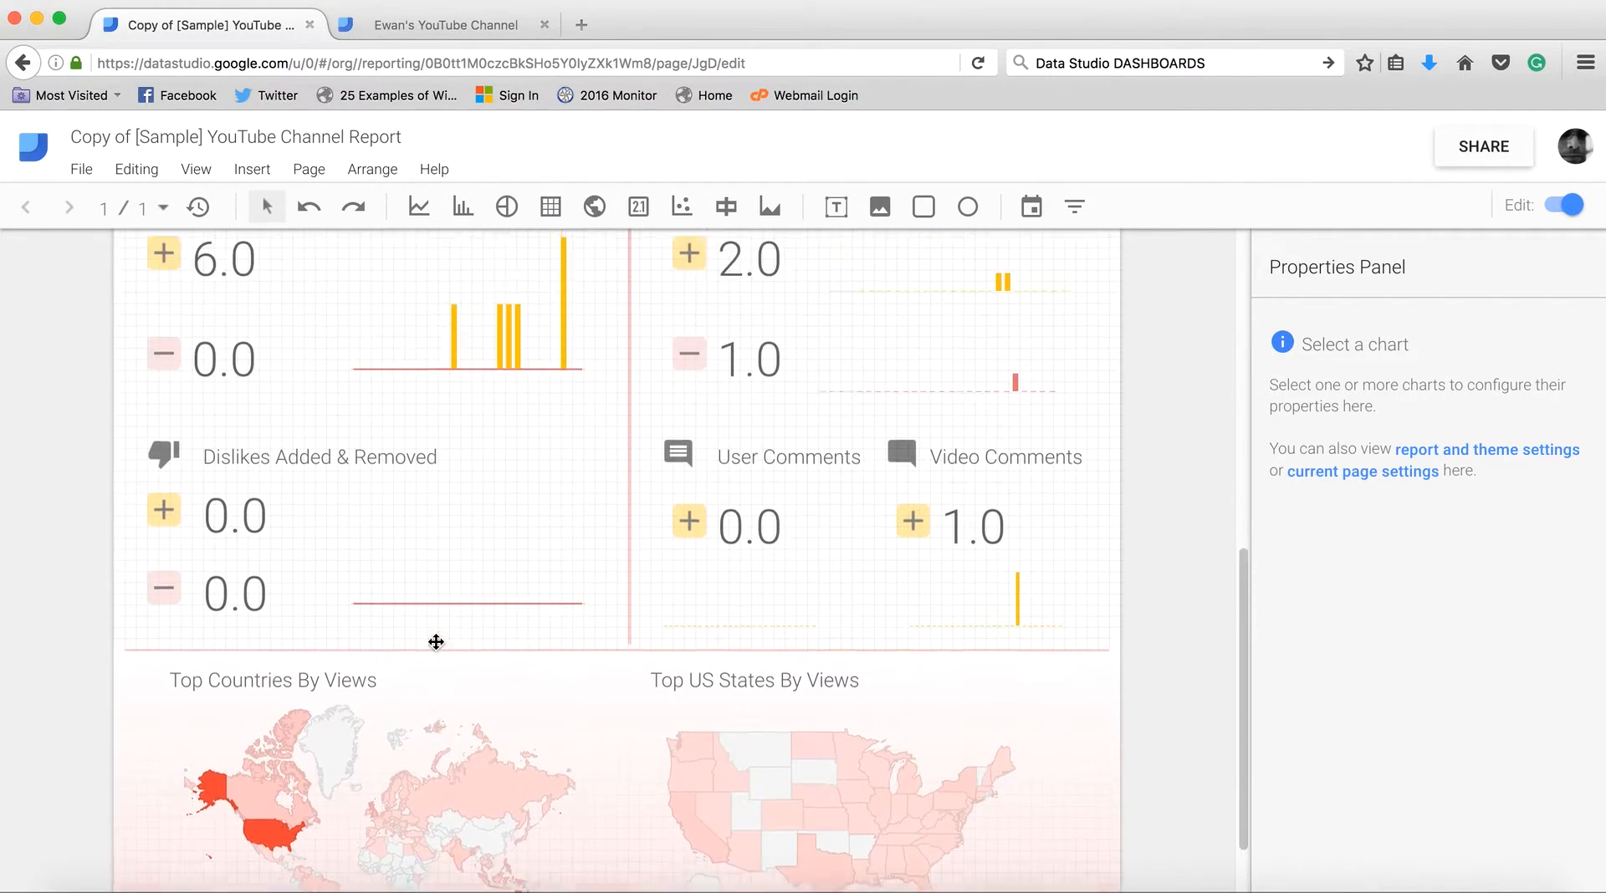
pyautogui.click(324, 303)
pyautogui.click(309, 303)
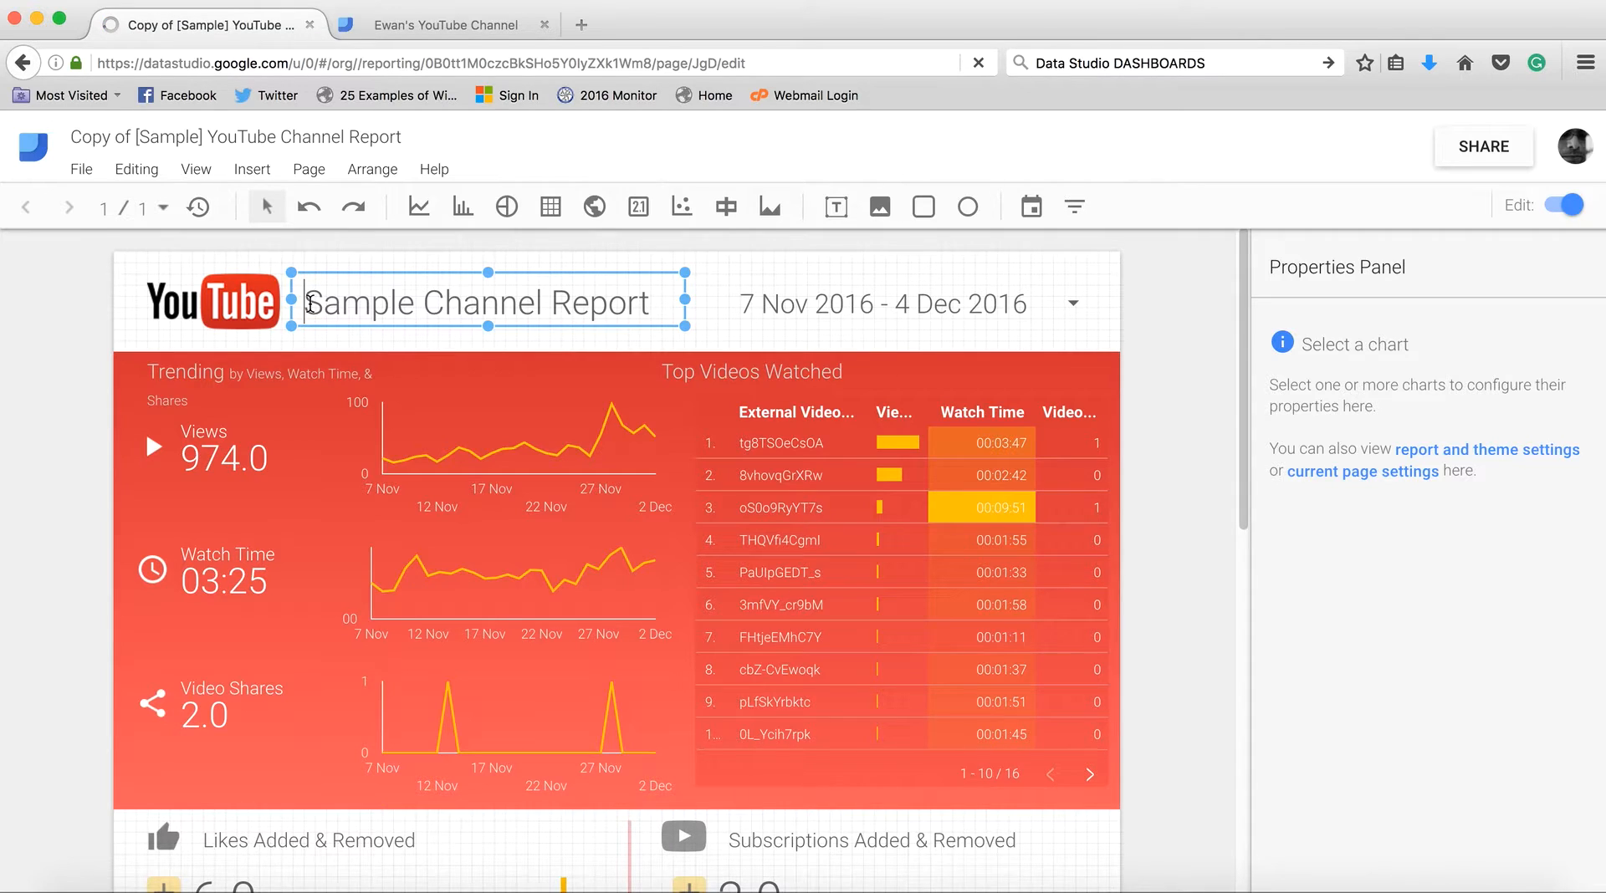
pyautogui.press('super+a')
pyautogui.write('Ew')
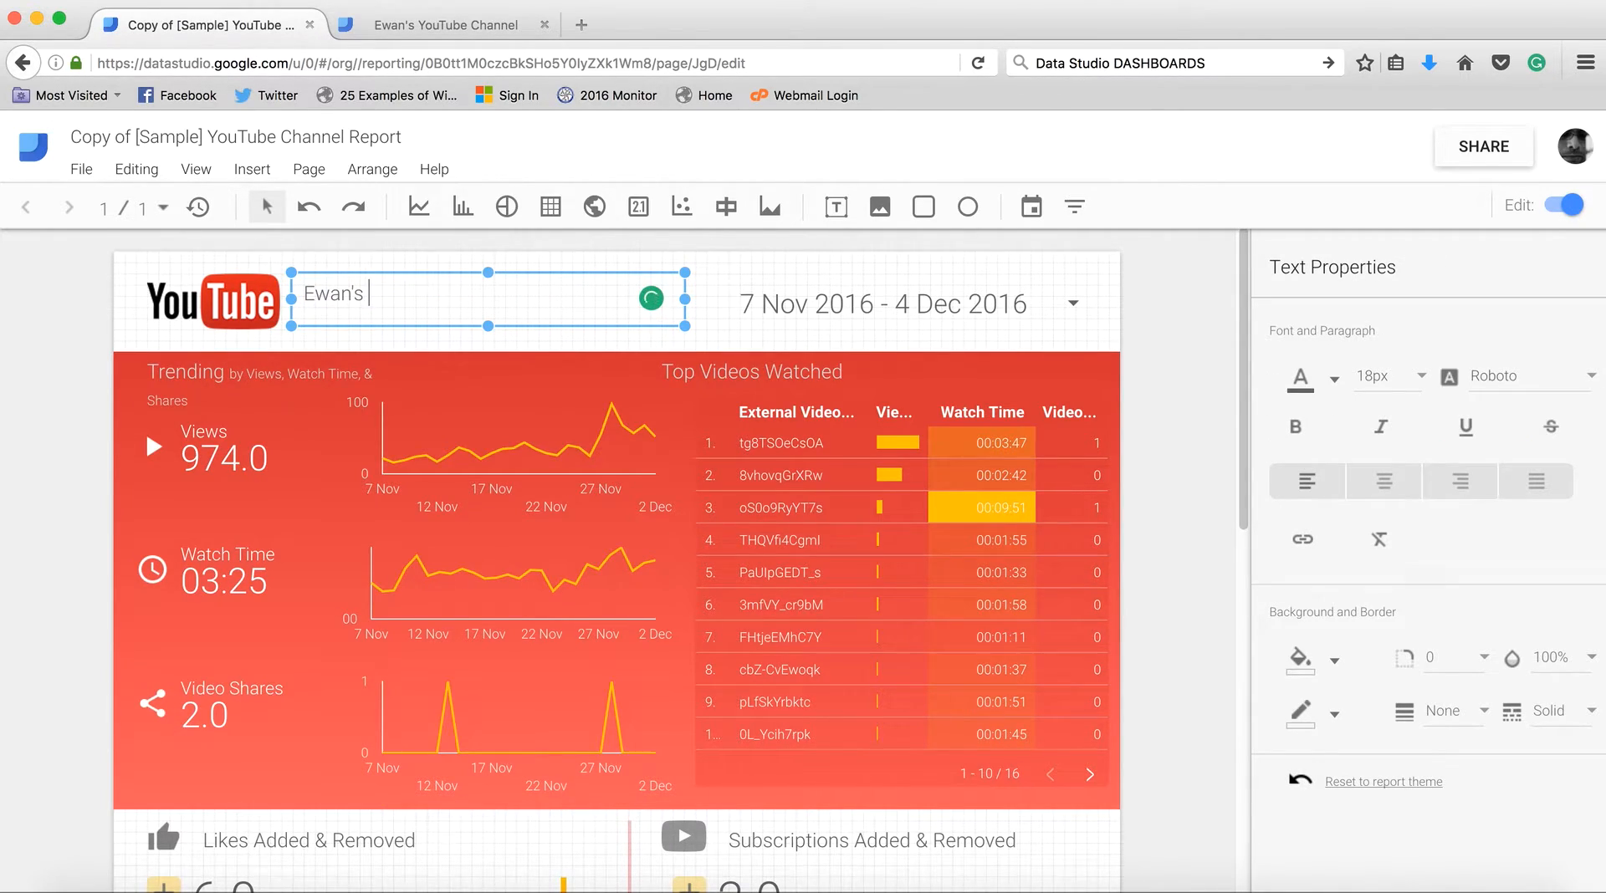
pyautogui.write("an's YiuT")
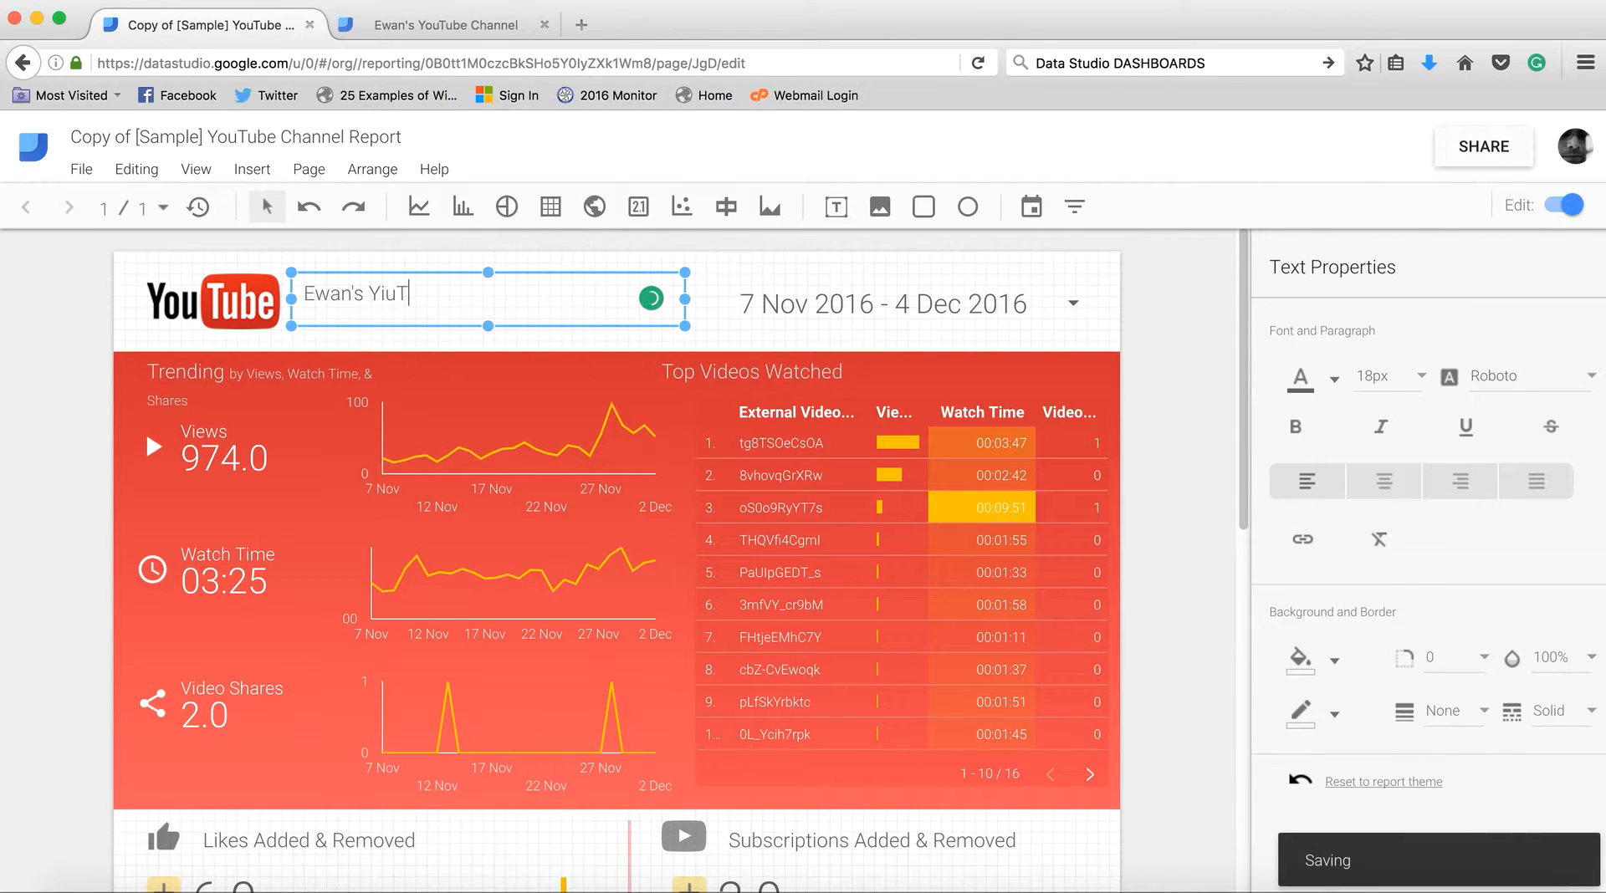
pyautogui.press('BackSpace')
pyautogui.press('BackSpace')
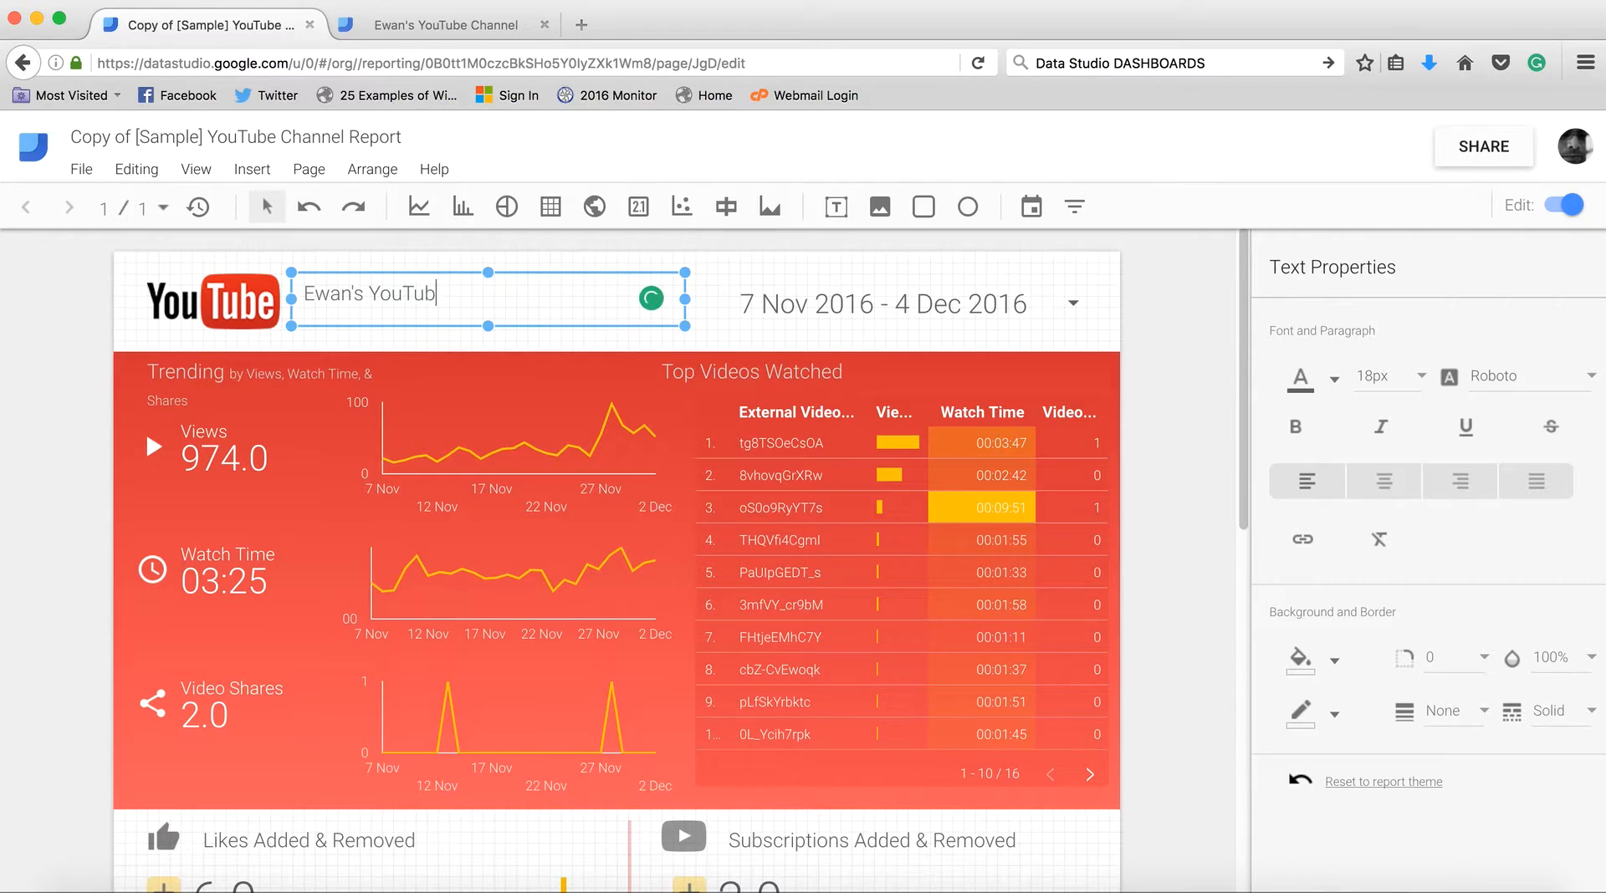
pyautogui.press('BackSpace')
pyautogui.press('BackSpace')
# Rename the report file to the channel owner's first name in possessive form followed by "YouTube Channel".
pyautogui.moveTo(70, 136); pyautogui.dragTo(409, 133)
pyautogui.write('Ewa')
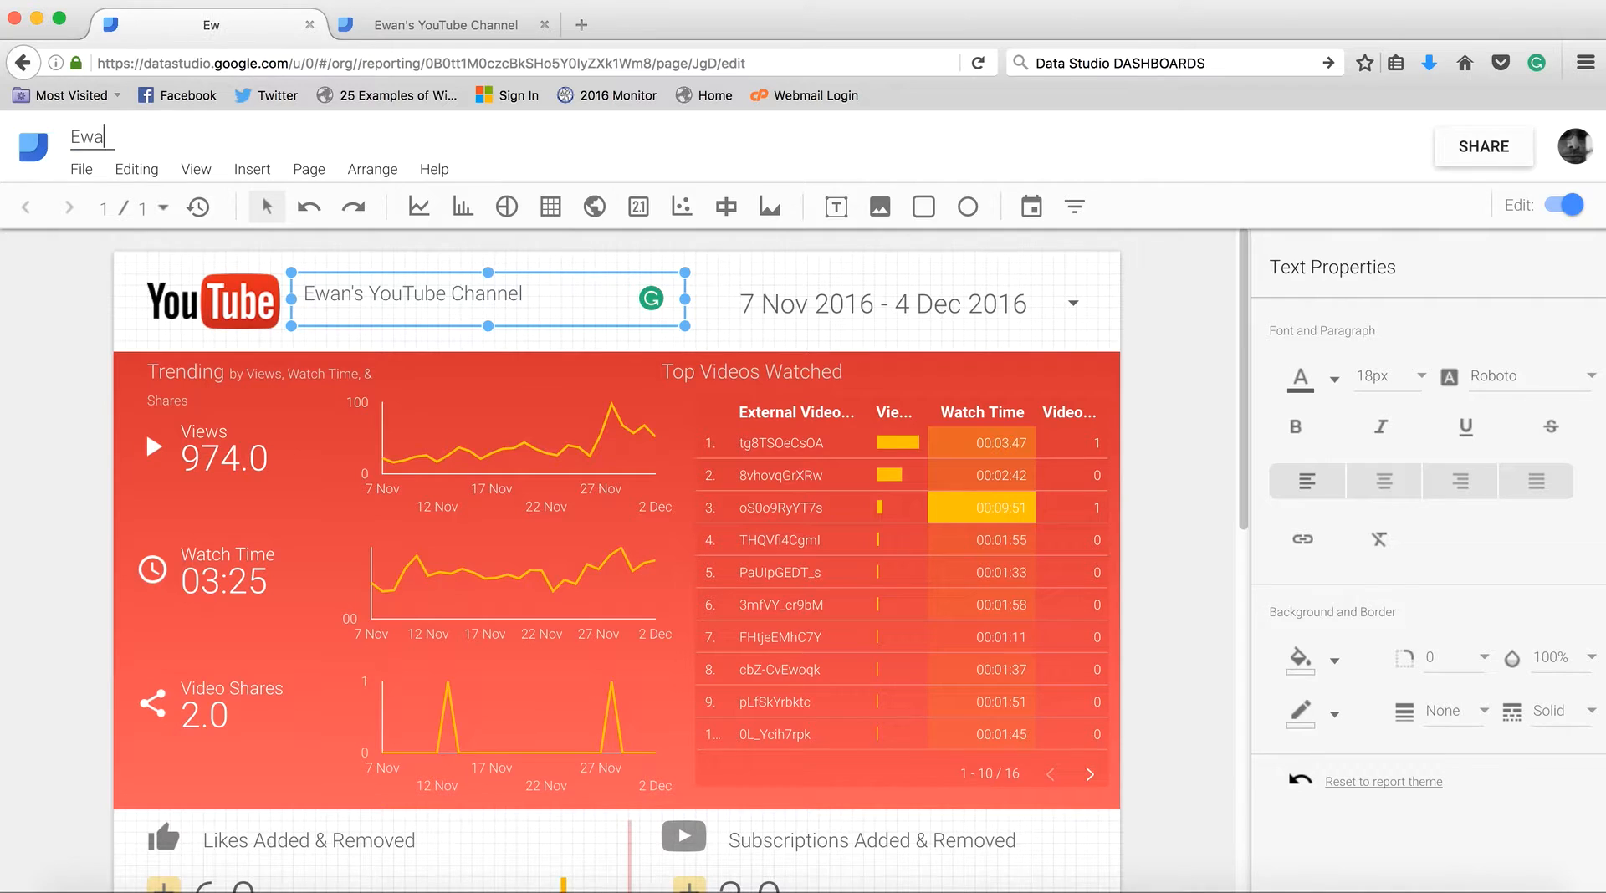
pyautogui.write("n's YouTube")
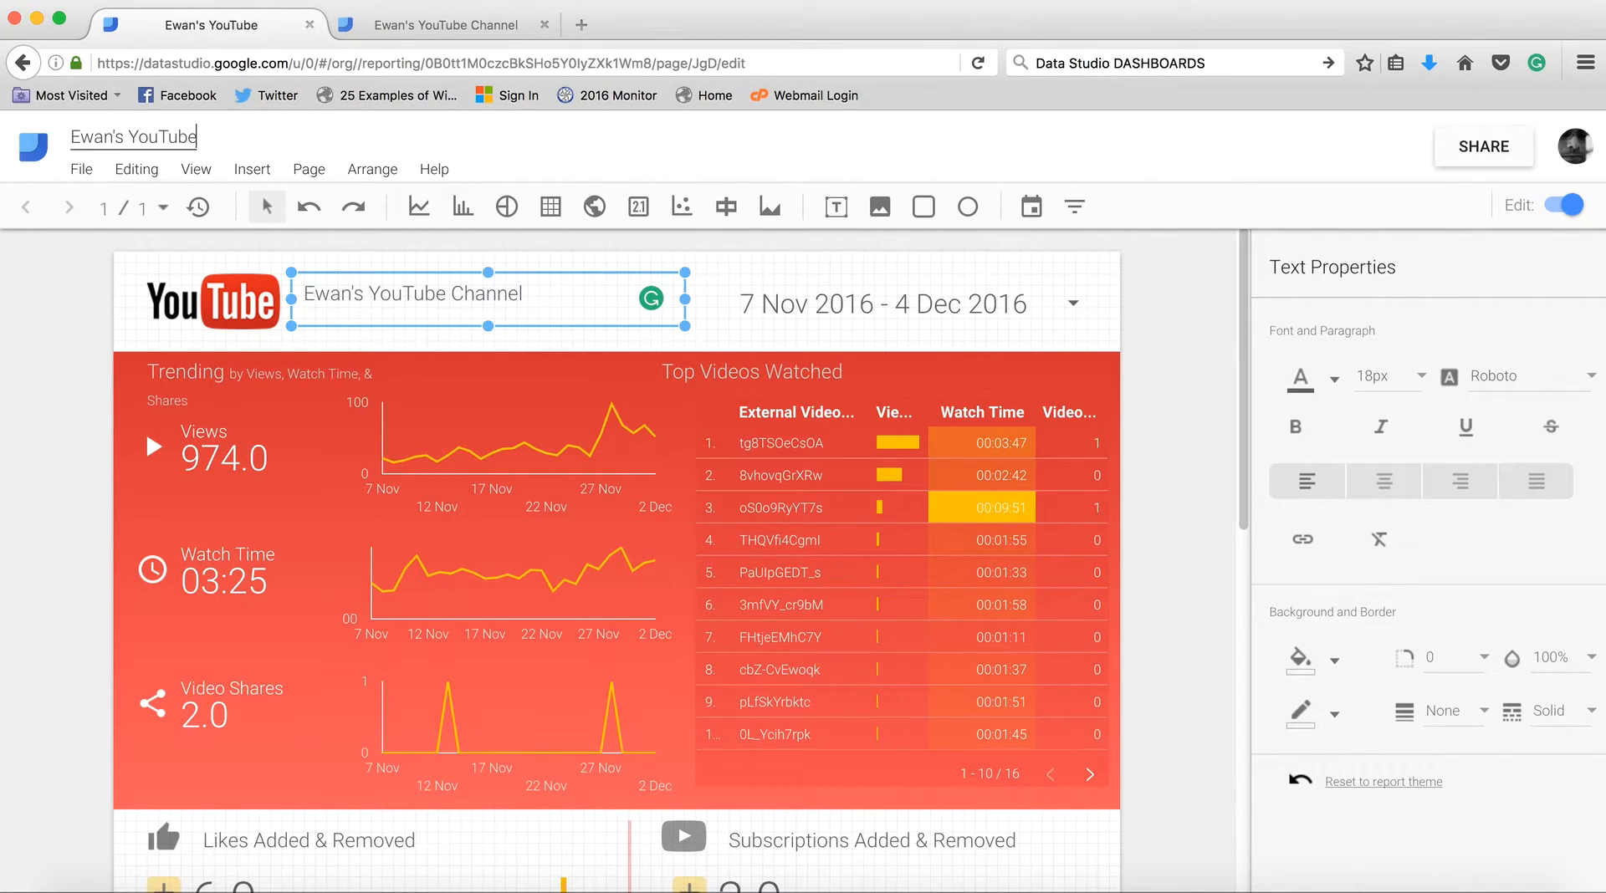
pyautogui.write(' Channel')
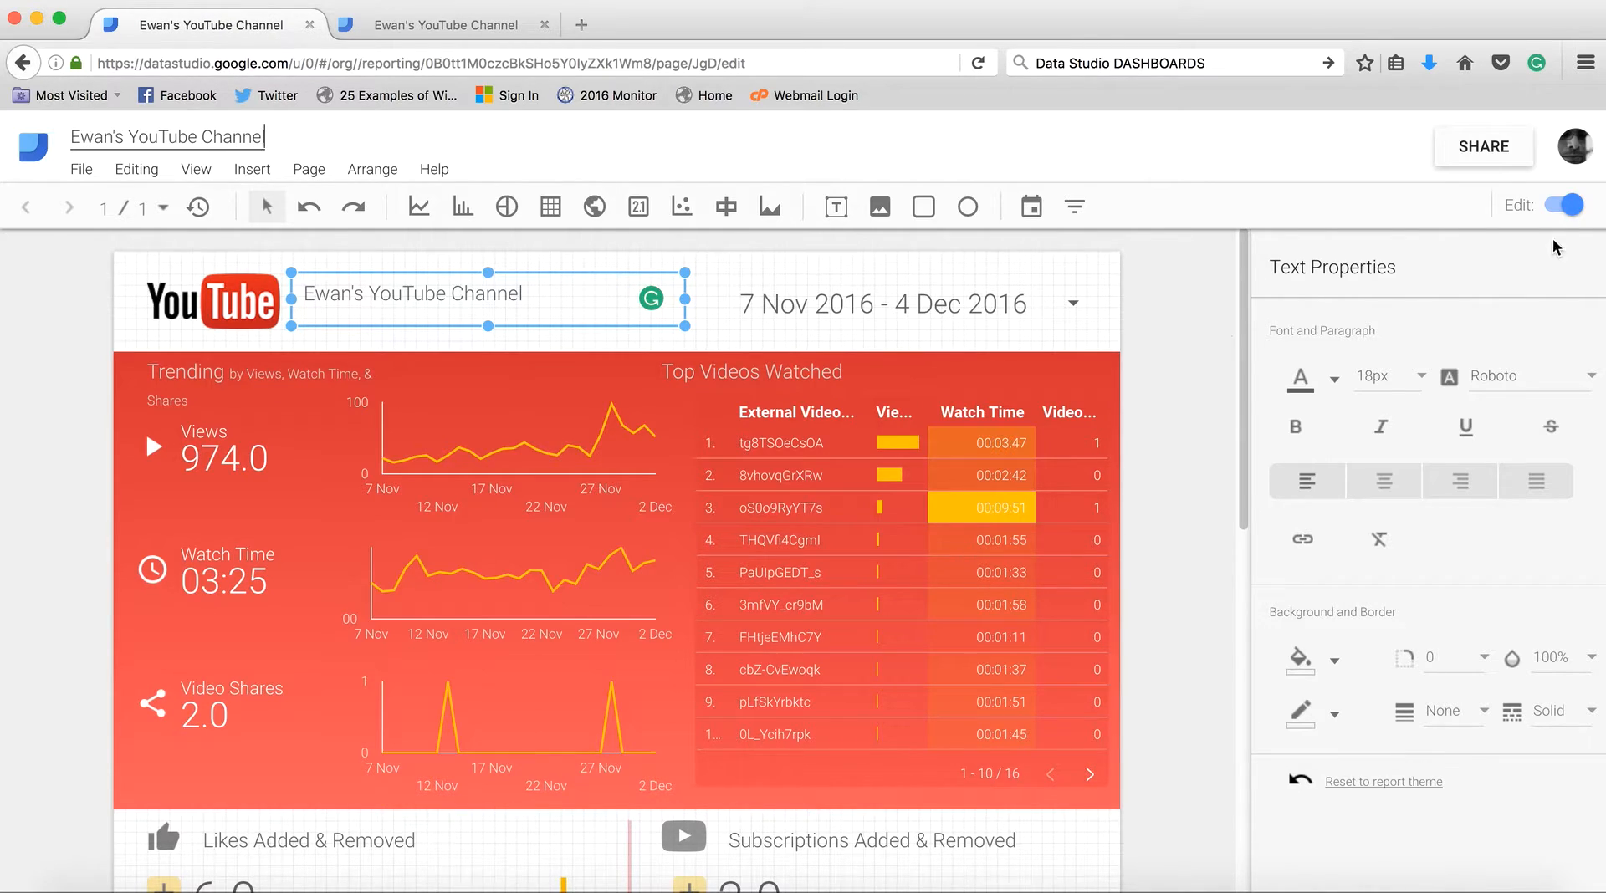
pyautogui.click(1149, 253)
# Switch the template-based report to view mode and examine its trends, likes, subscriptions, comments and country maps.
pyautogui.click(1561, 205)
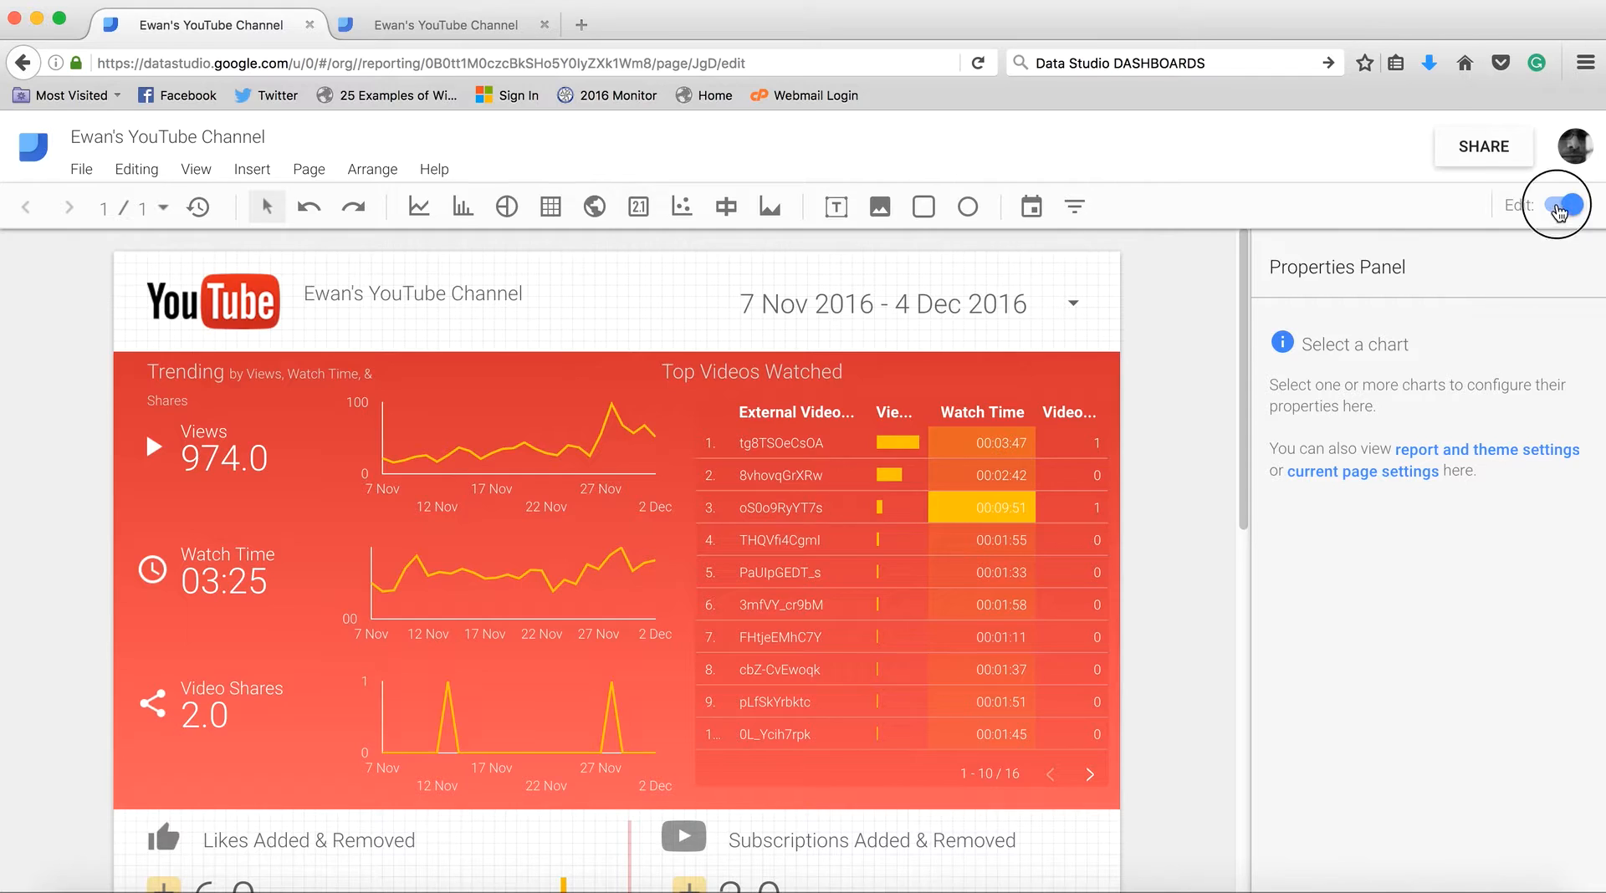
pyautogui.scroll(-9, 1457, 479)
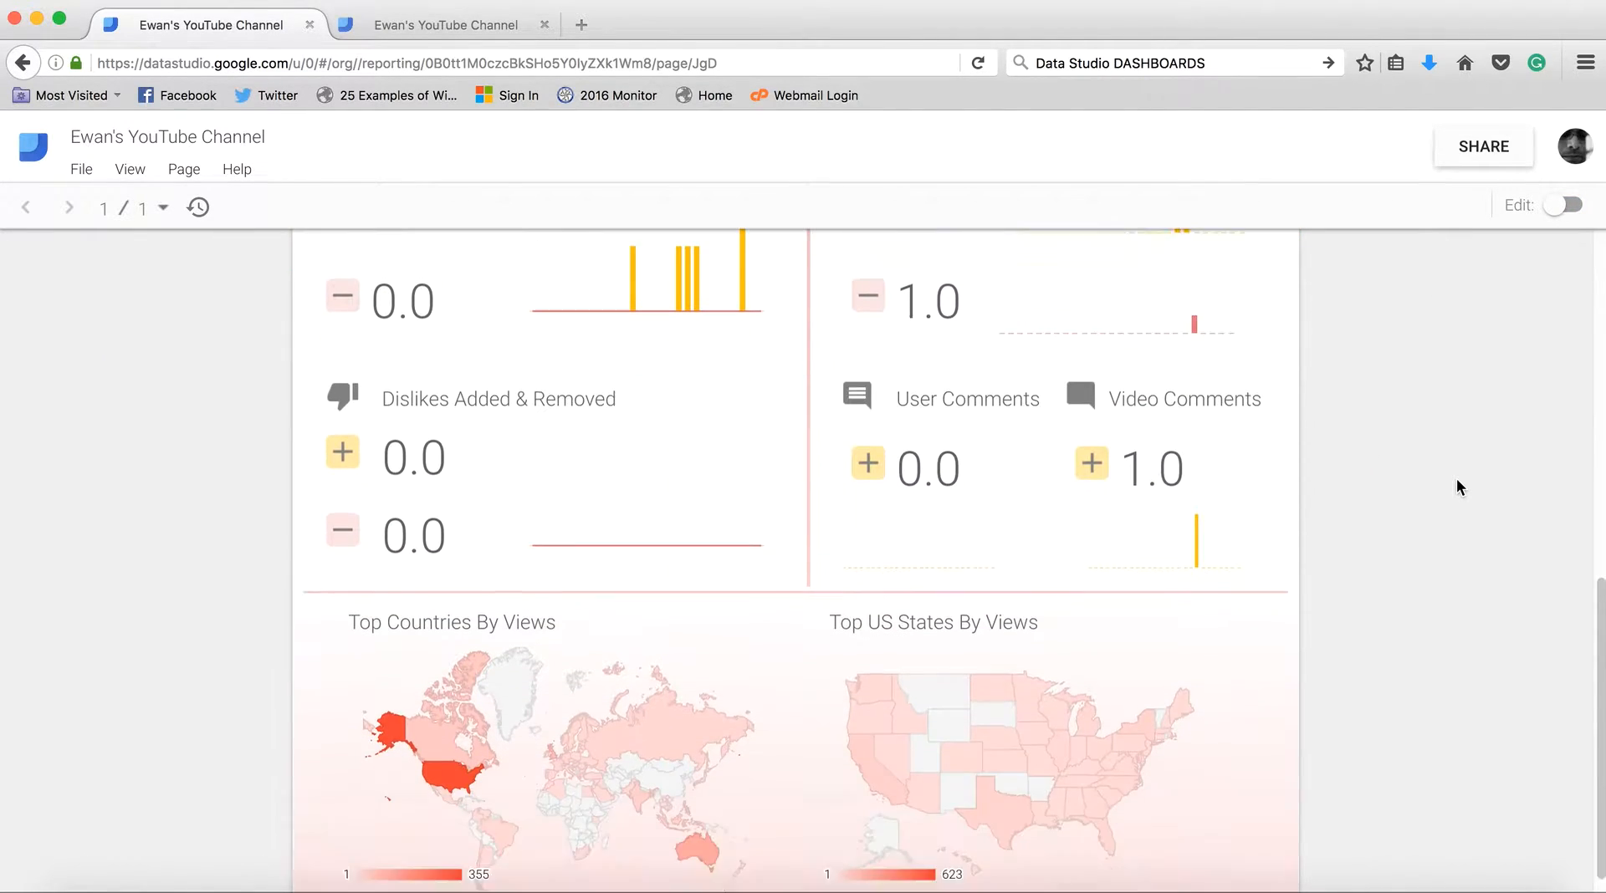
pyautogui.scroll(3, 1458, 478)
pyautogui.scroll(6, 1458, 487)
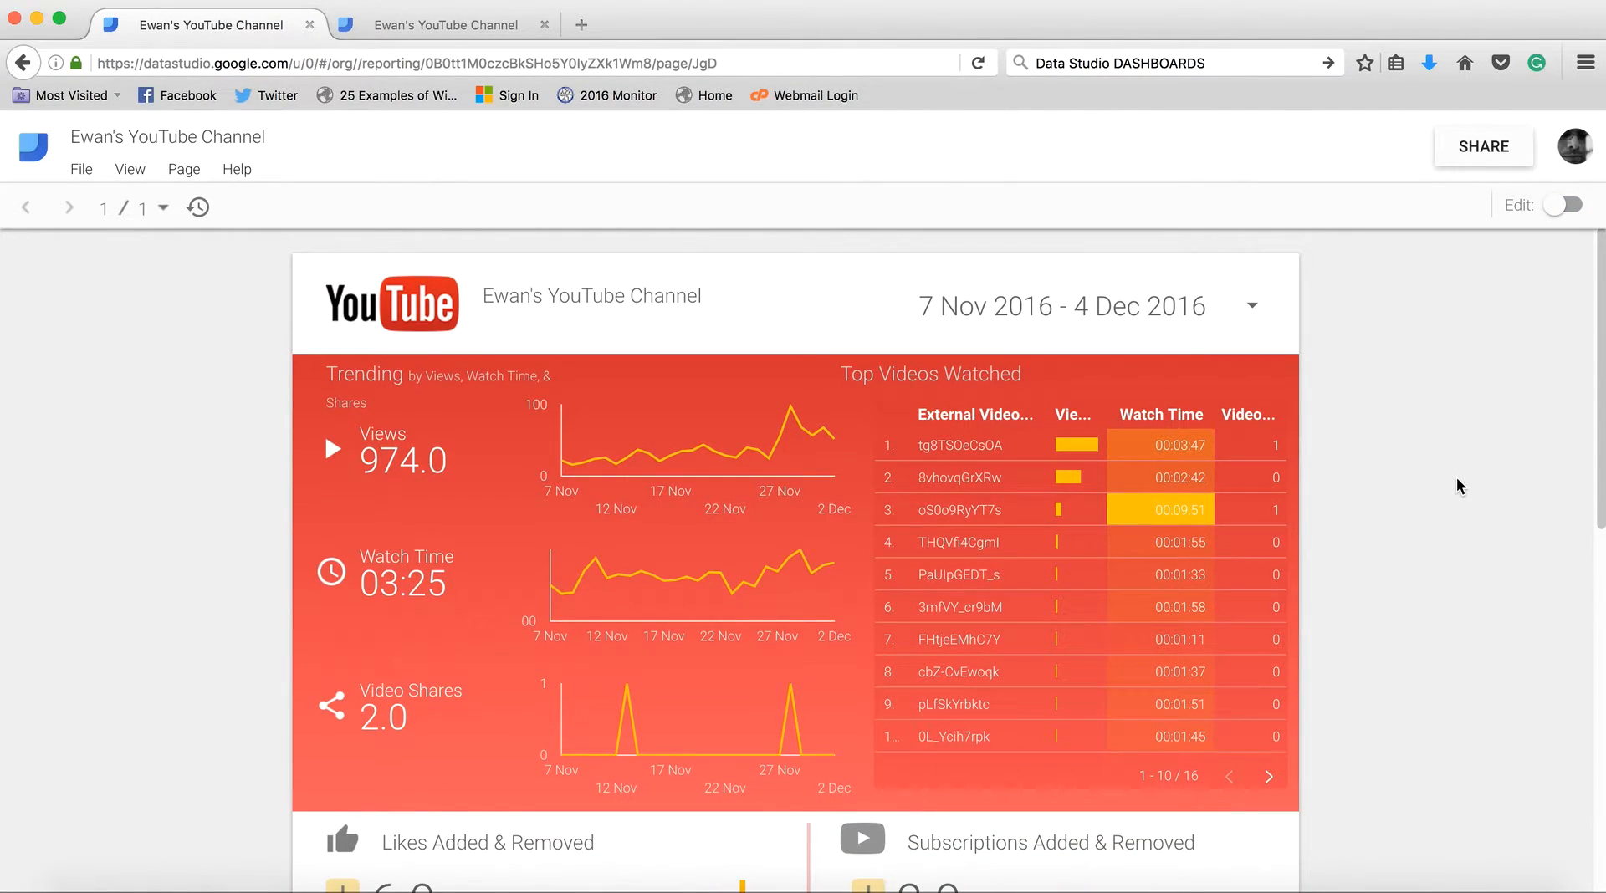
pyautogui.scroll(-10, 1395, 636)
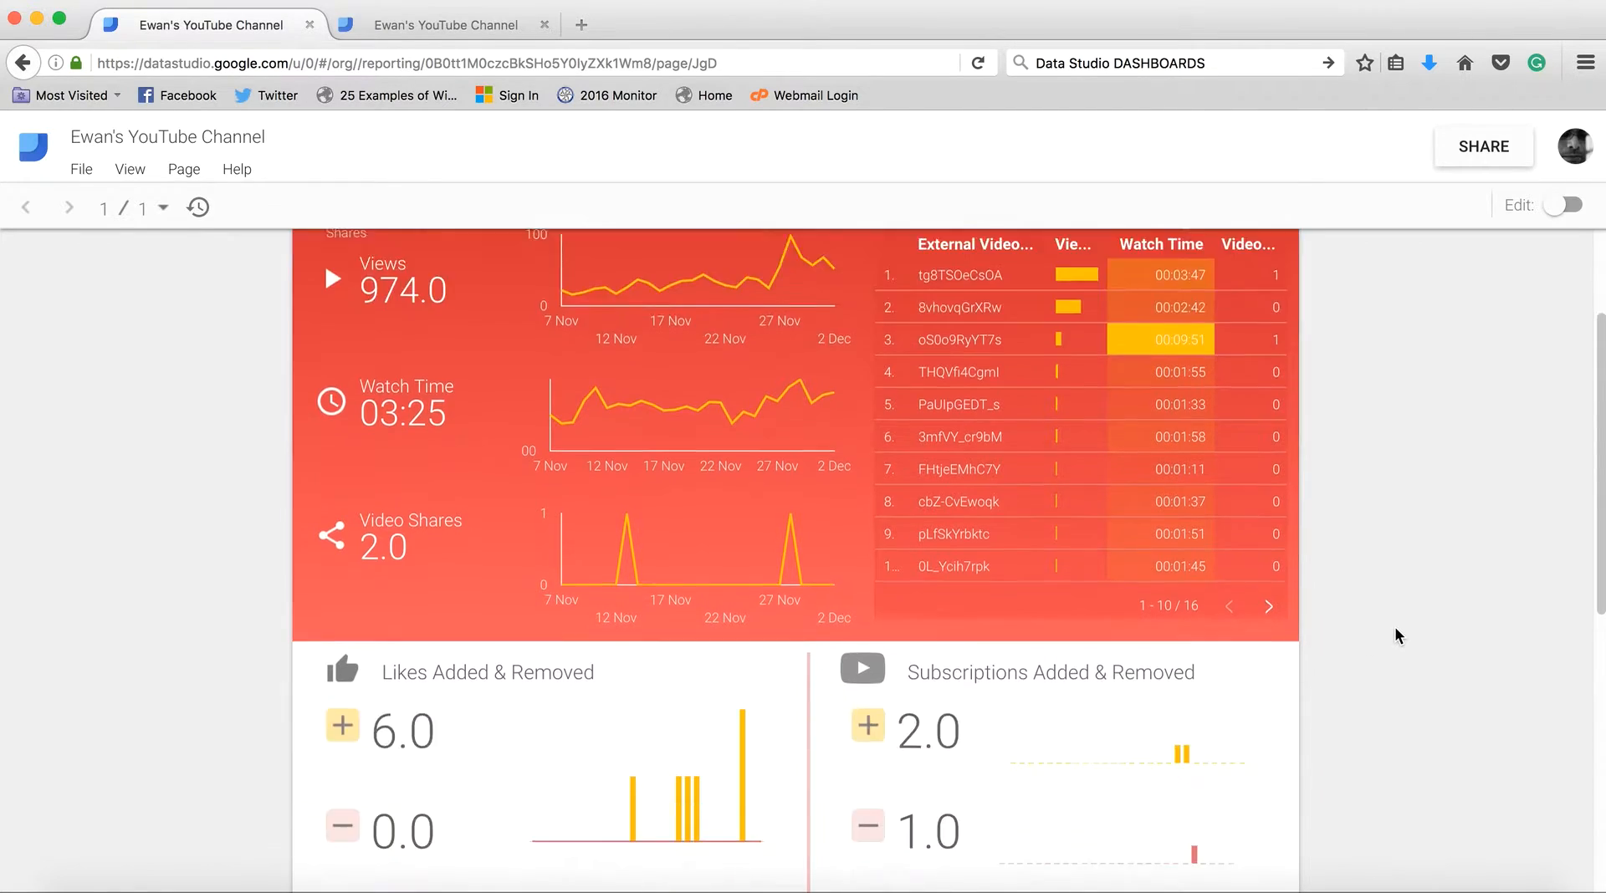
pyautogui.scroll(-1, 1396, 631)
pyautogui.scroll(8, 1396, 631)
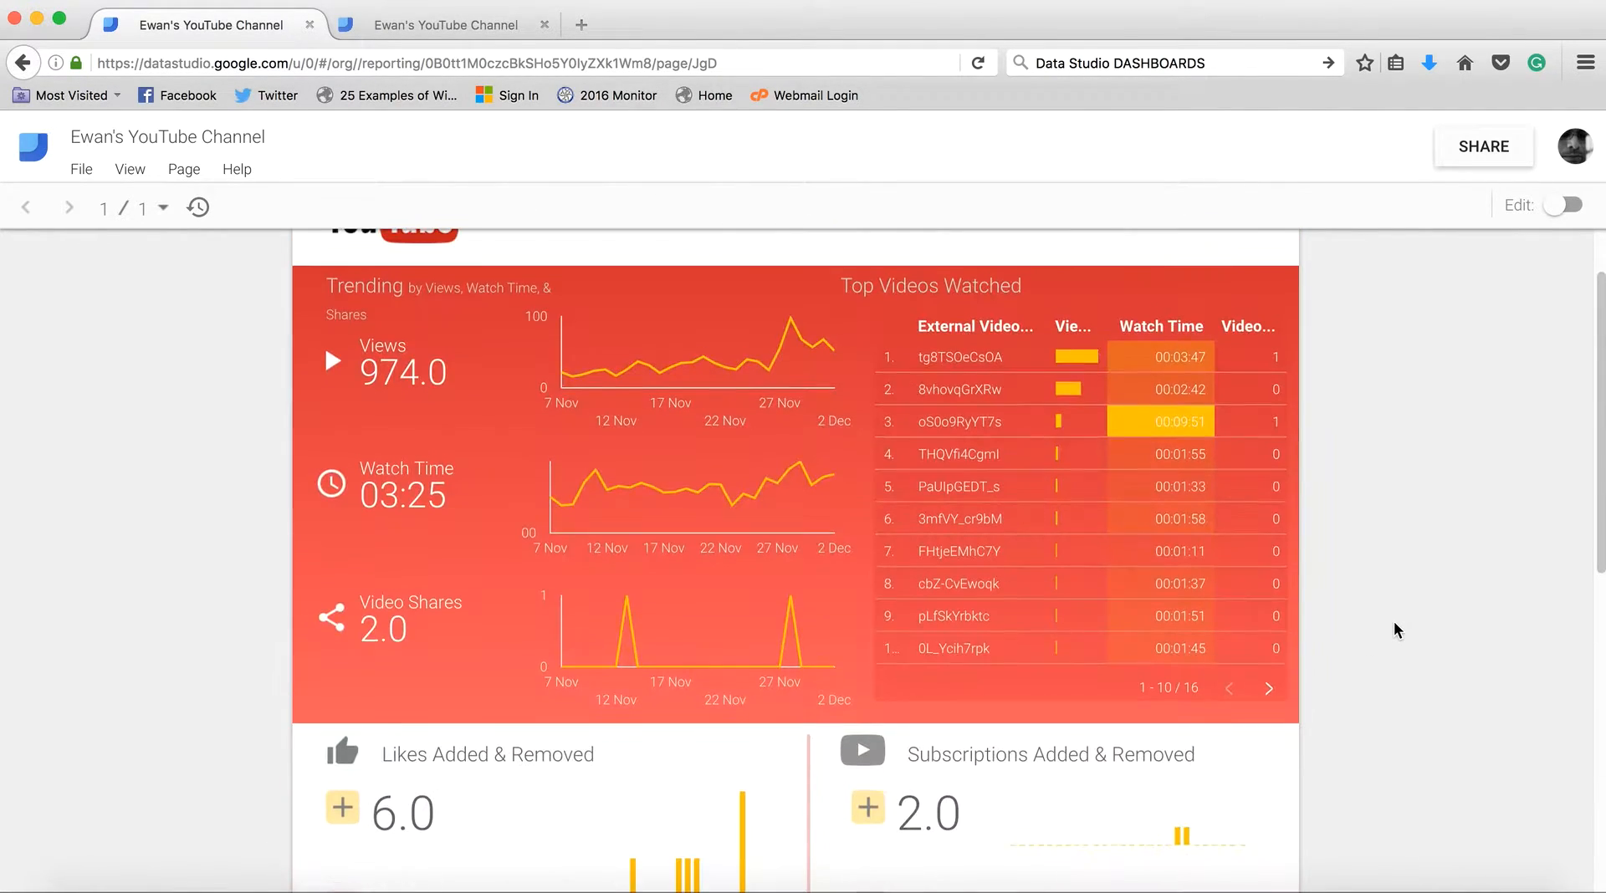
# Return to the home page's report list and open the most recently modified YouTube channel report.
pyautogui.click(84, 171)
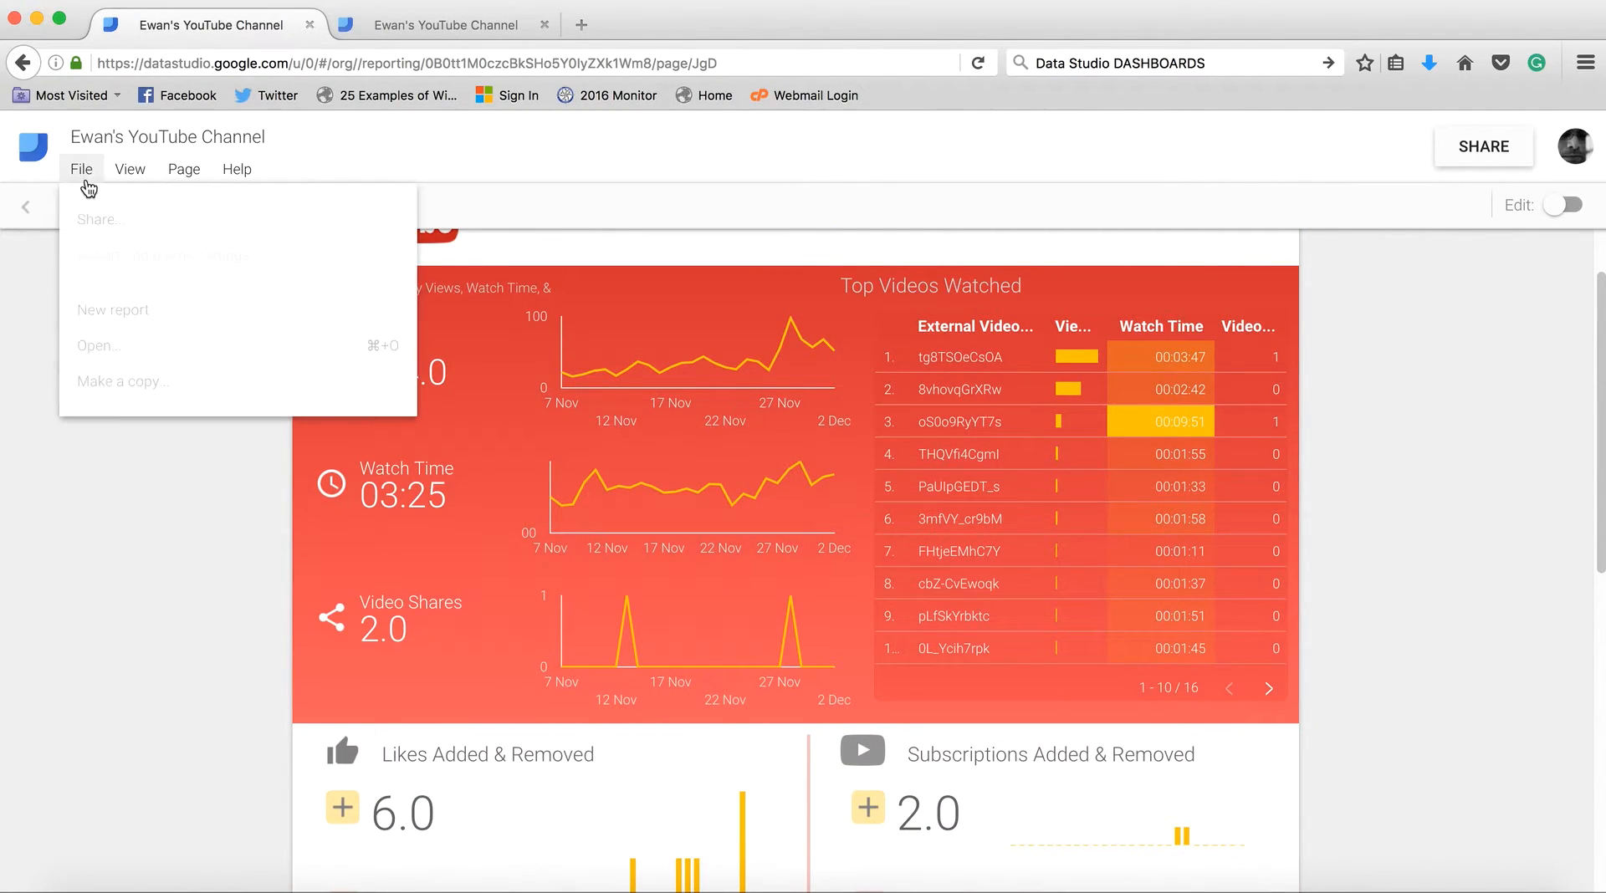
pyautogui.click(615, 187)
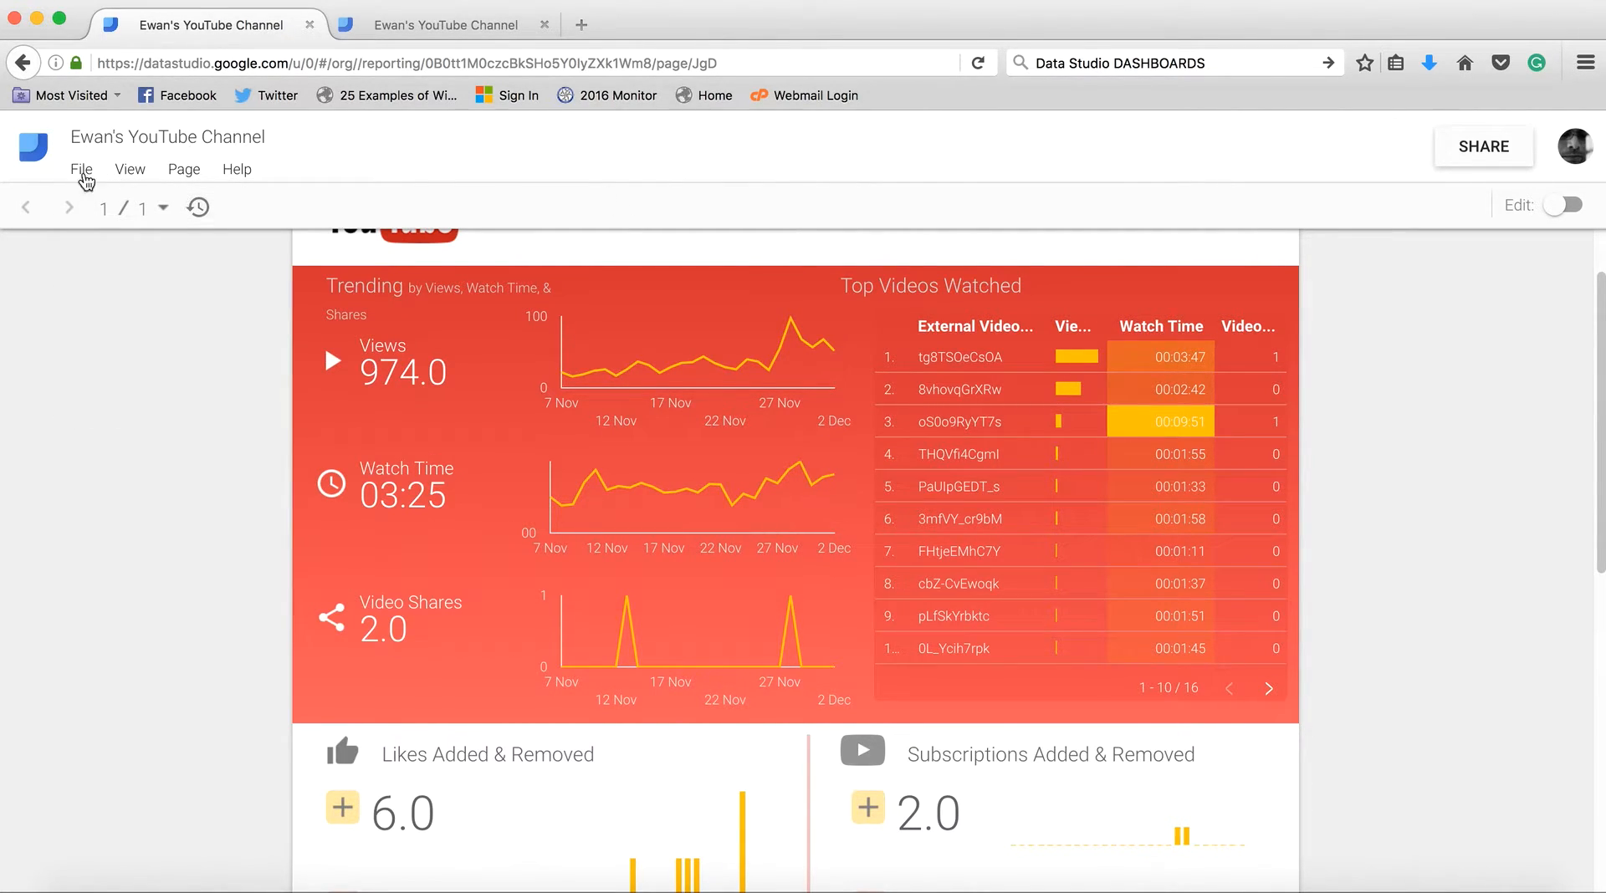
pyautogui.click(41, 157)
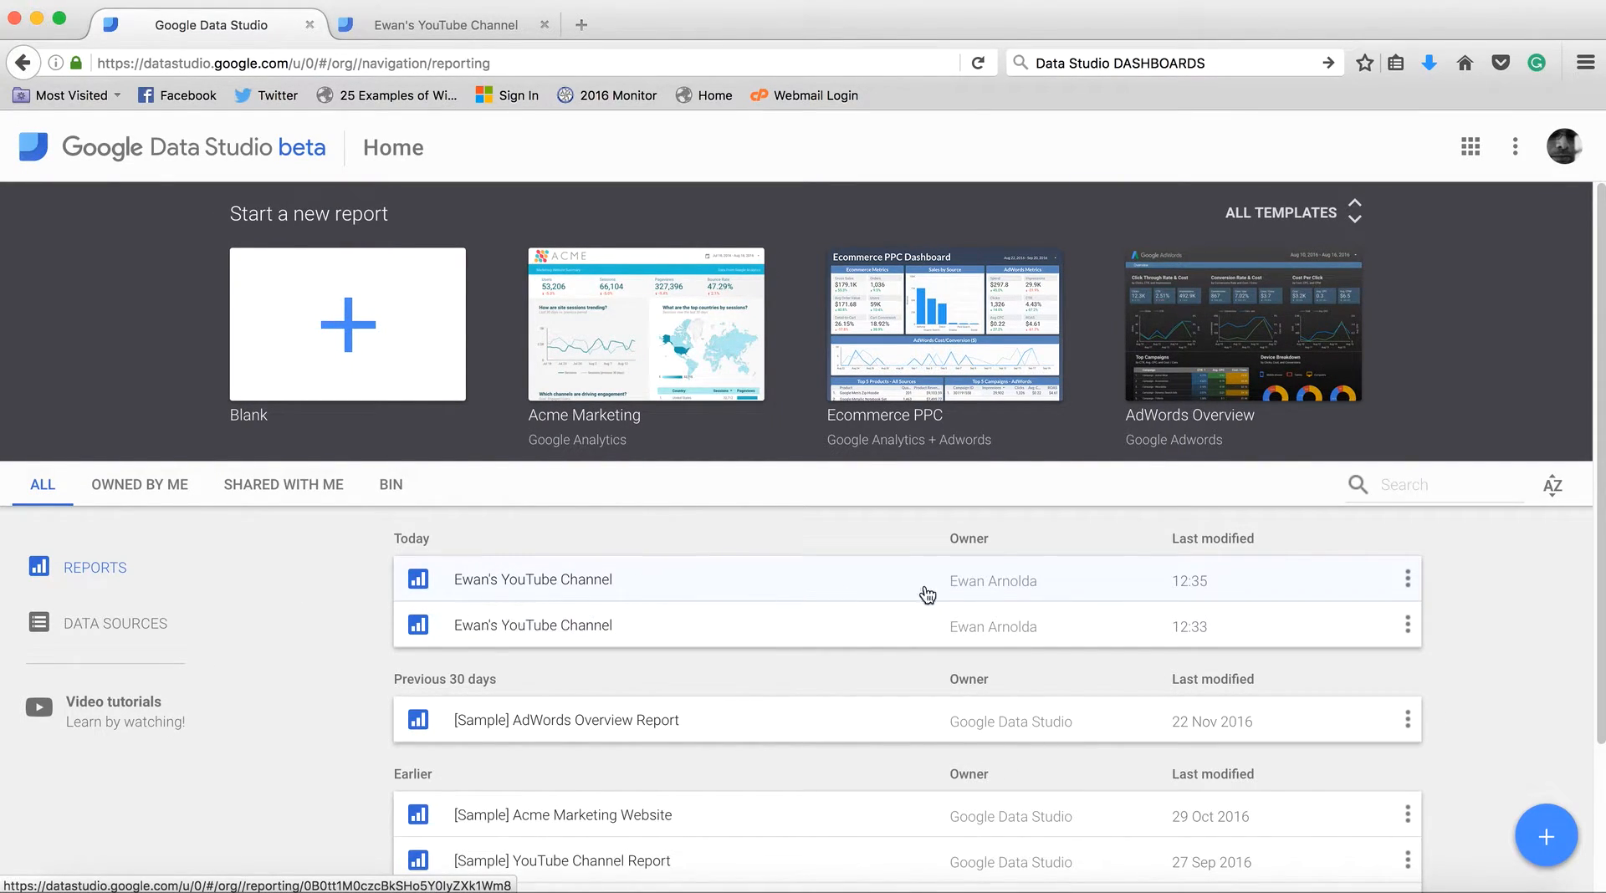
pyautogui.click(521, 583)
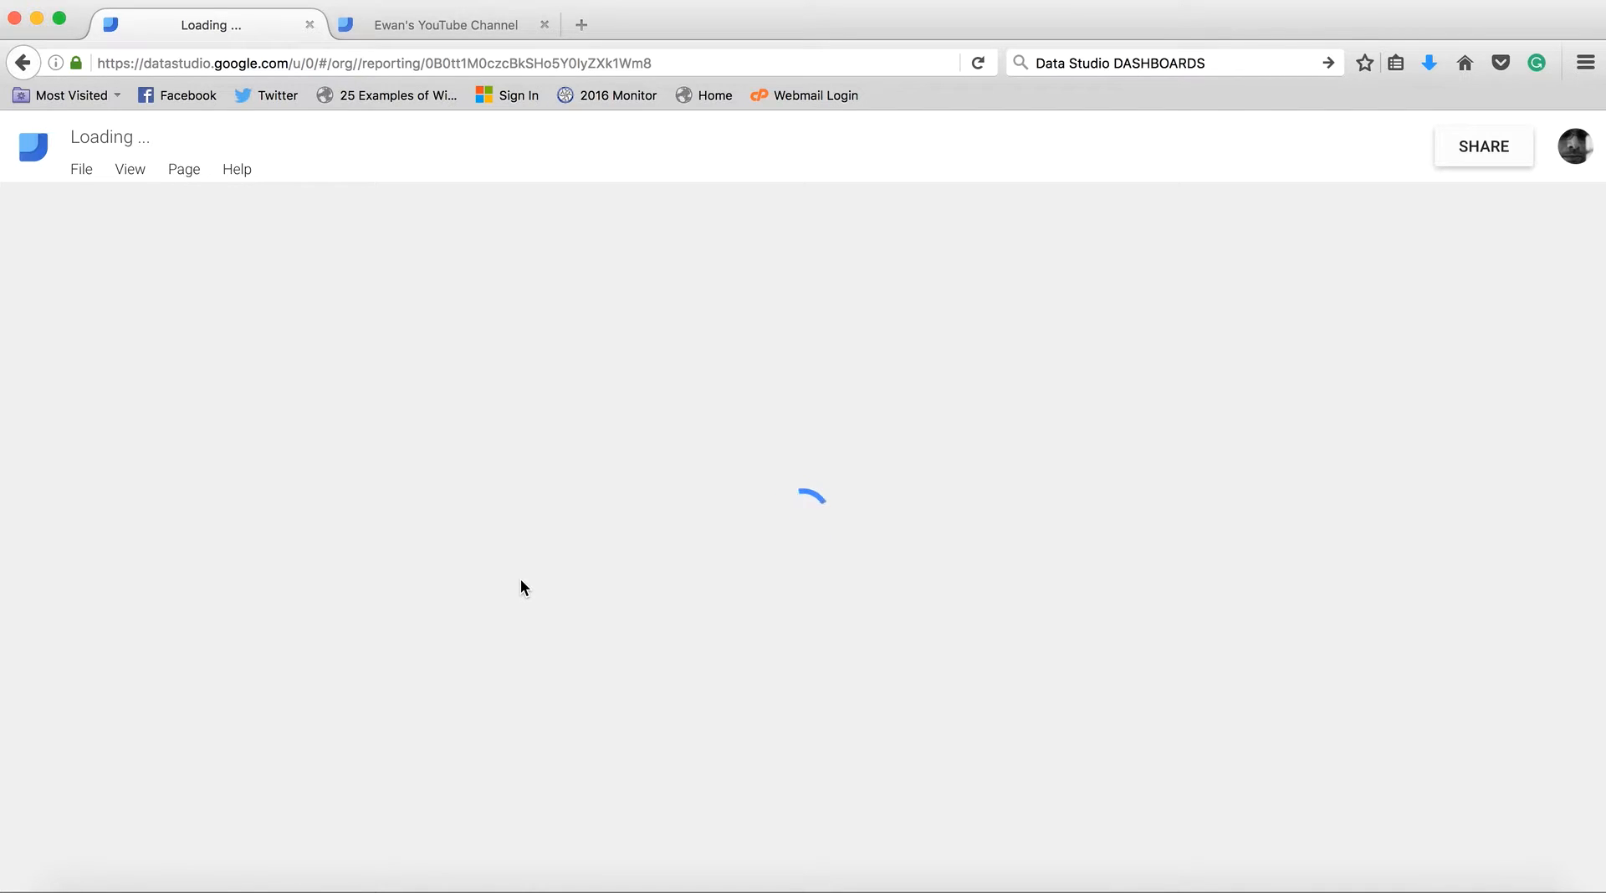